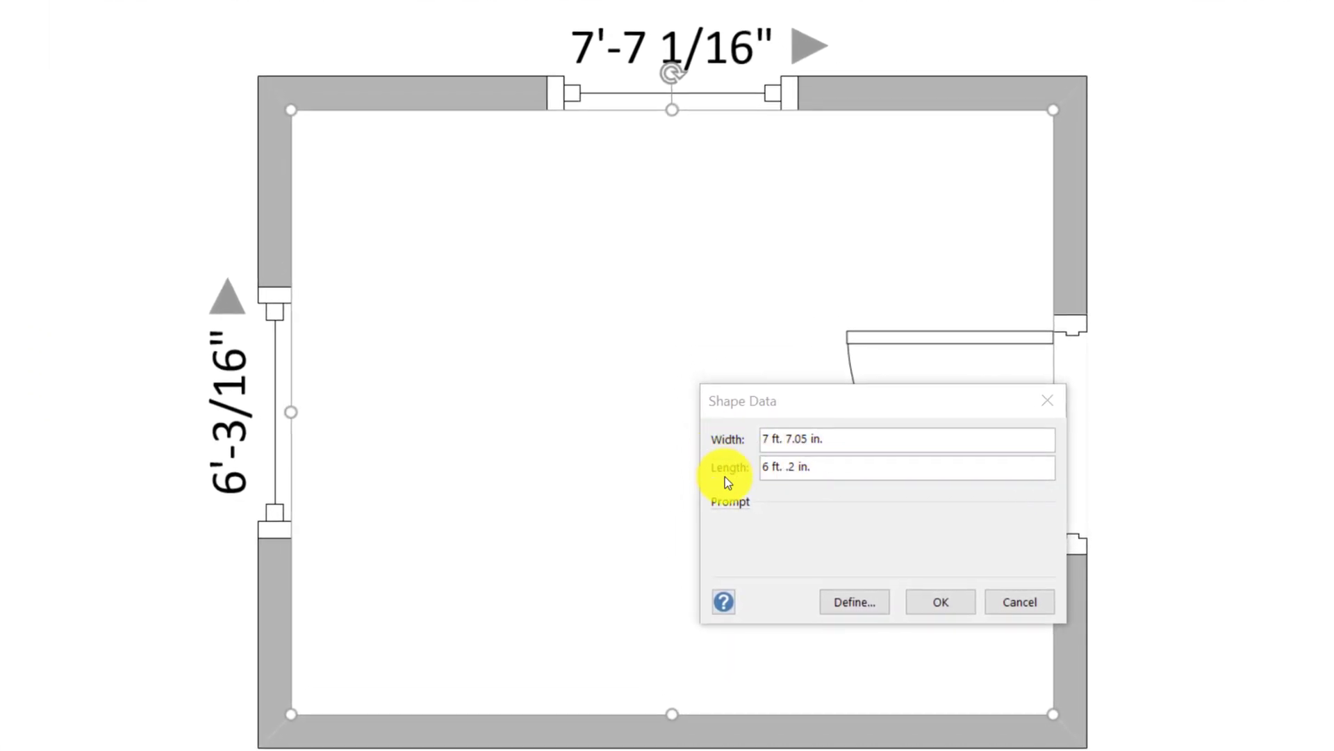
Step: Close the room's shape data and reverse the door's in/out opening so it swings outward
{"action": "left_click", "coordinate": [956, 601]}
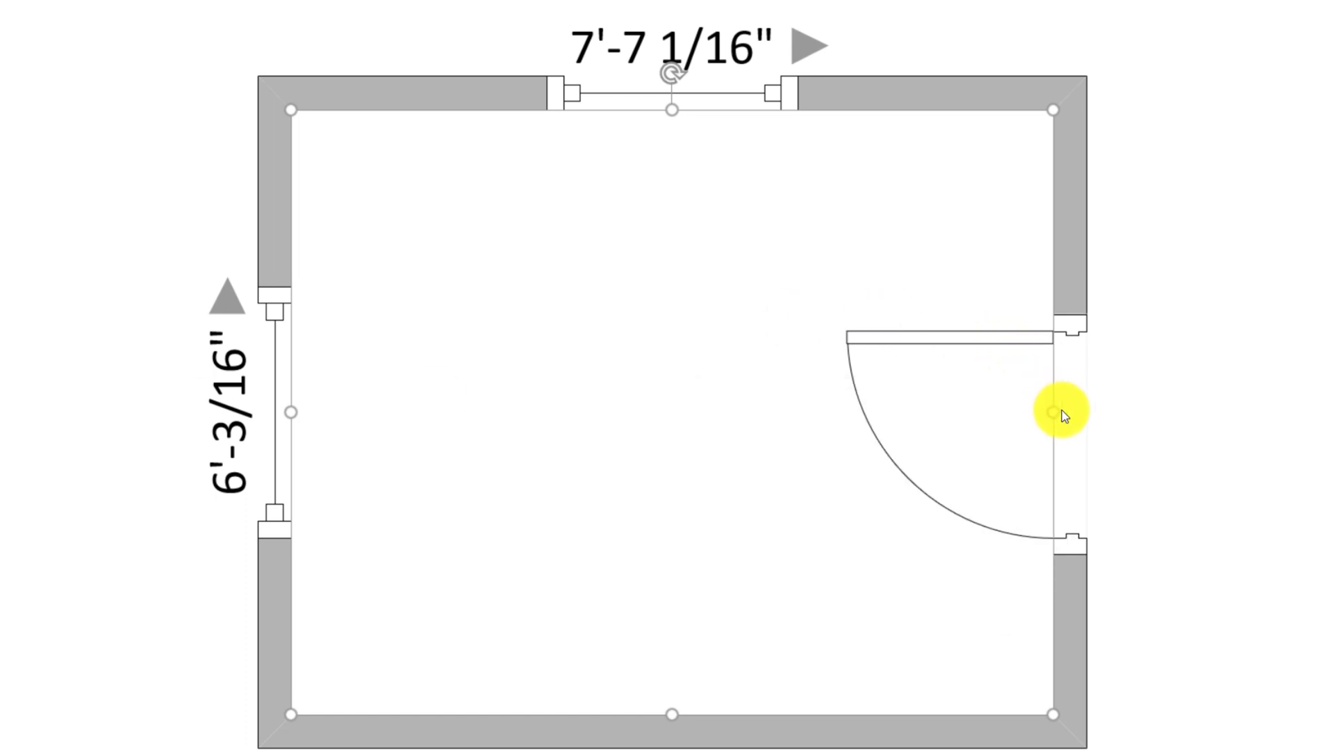
{"action": "left_click", "coordinate": [1016, 343]}
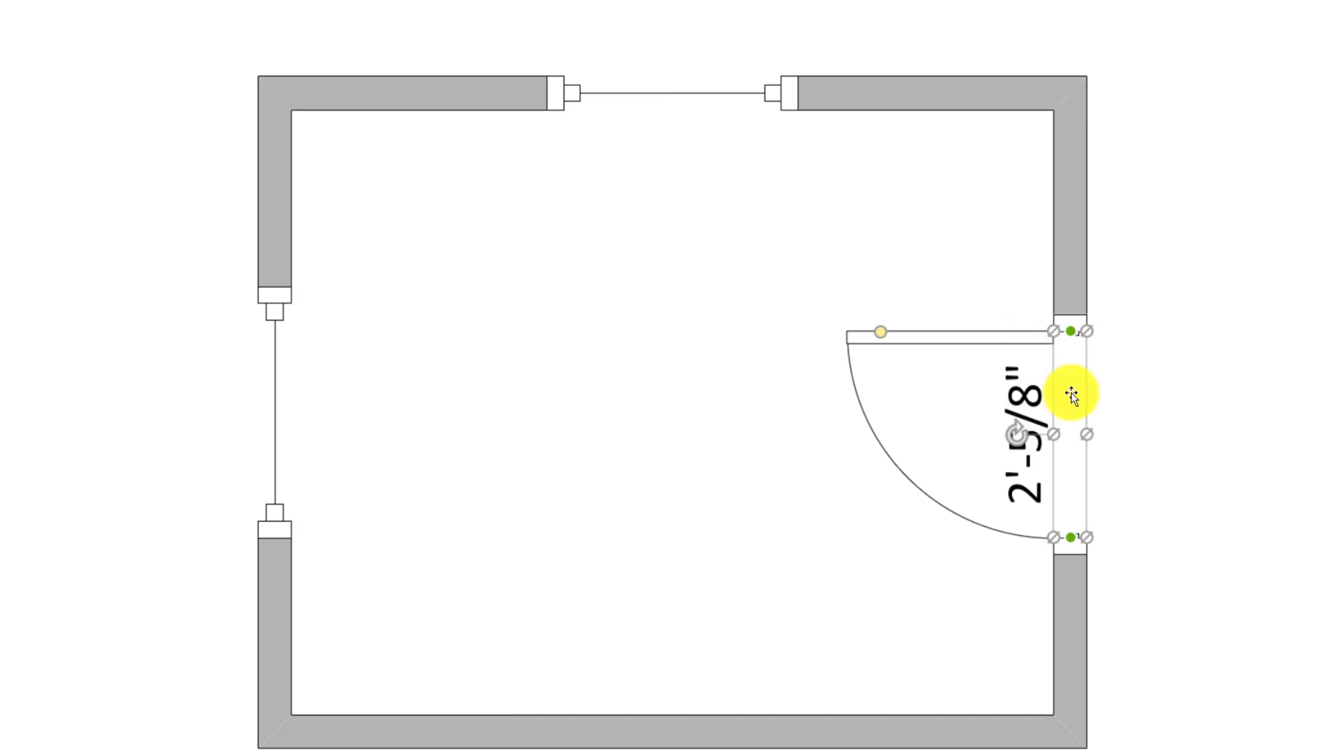
{"action": "right_click", "coordinate": [1072, 395]}
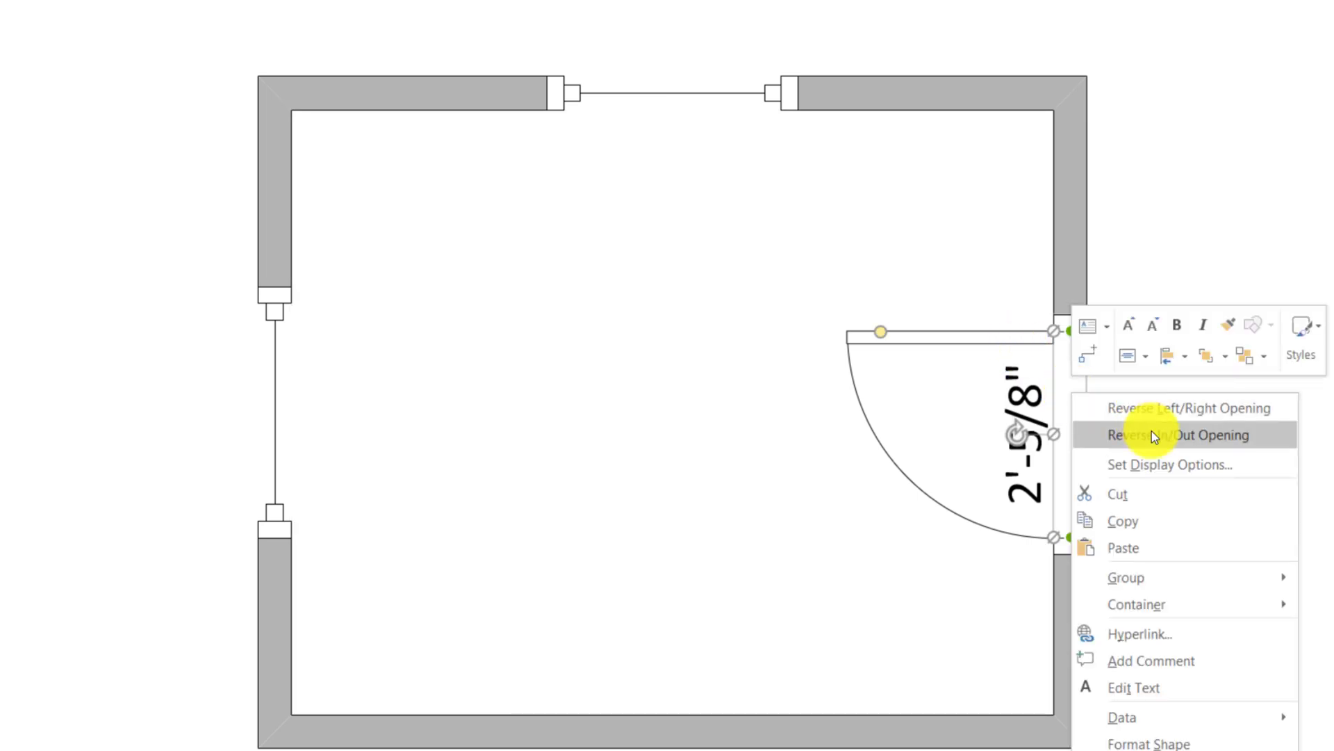
{"action": "left_click", "coordinate": [1174, 437]}
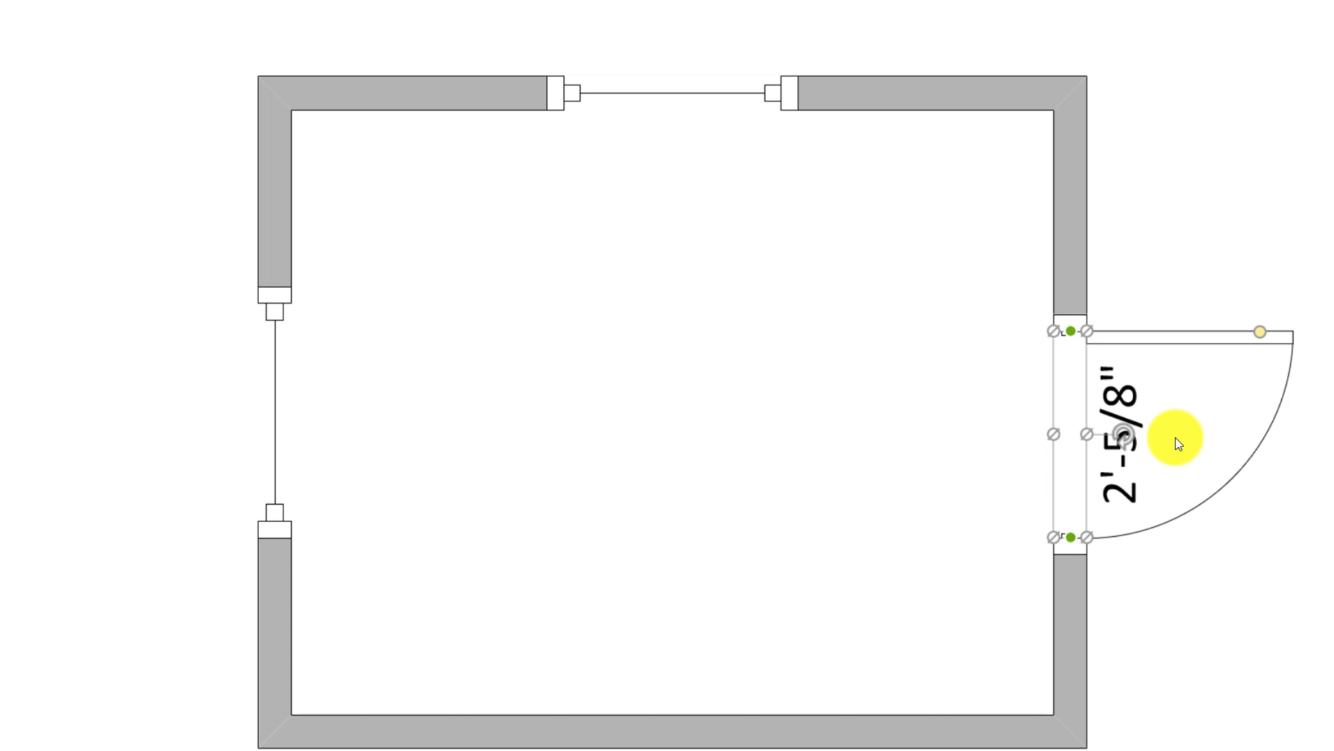
Step: Try showing the door's header and closed panel through the display options, and undo the change
{"action": "right_click", "coordinate": [1148, 417]}
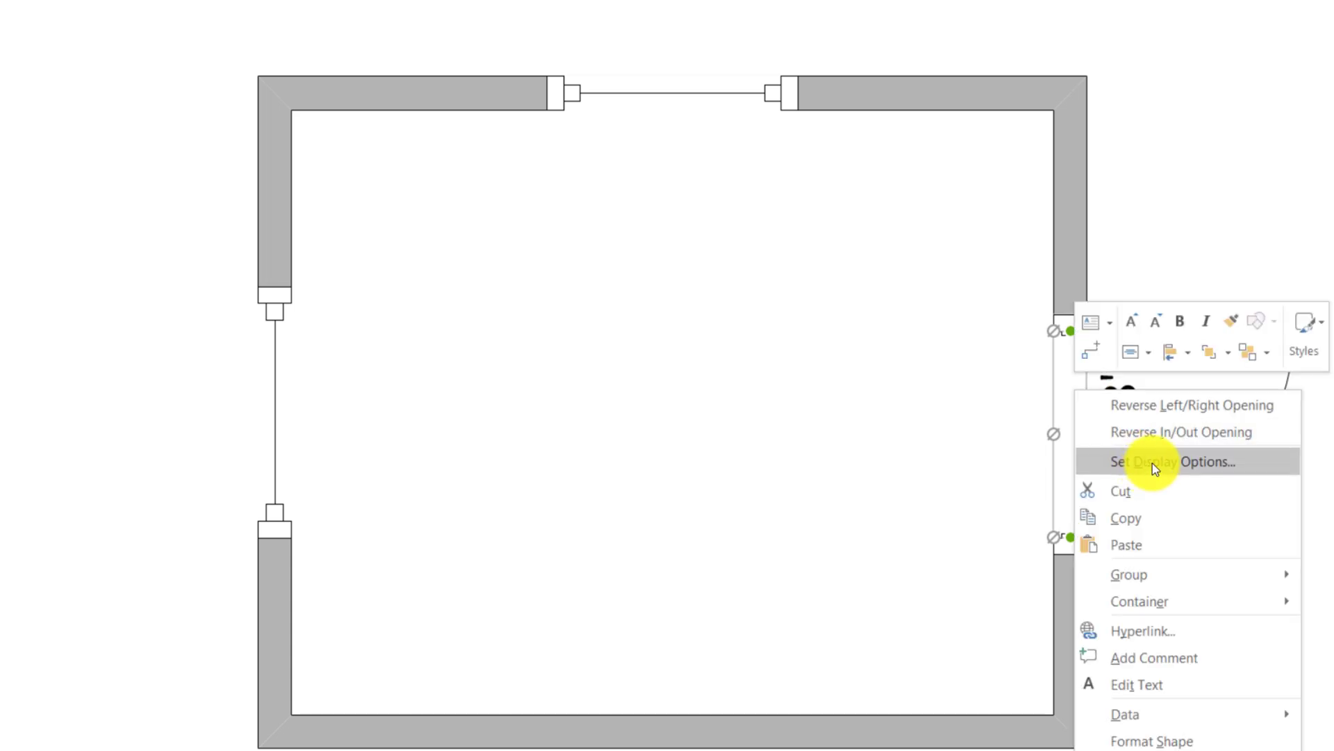
{"action": "left_click", "coordinate": [1152, 461]}
{"action": "left_click", "coordinate": [744, 405]}
{"action": "left_click", "coordinate": [733, 442]}
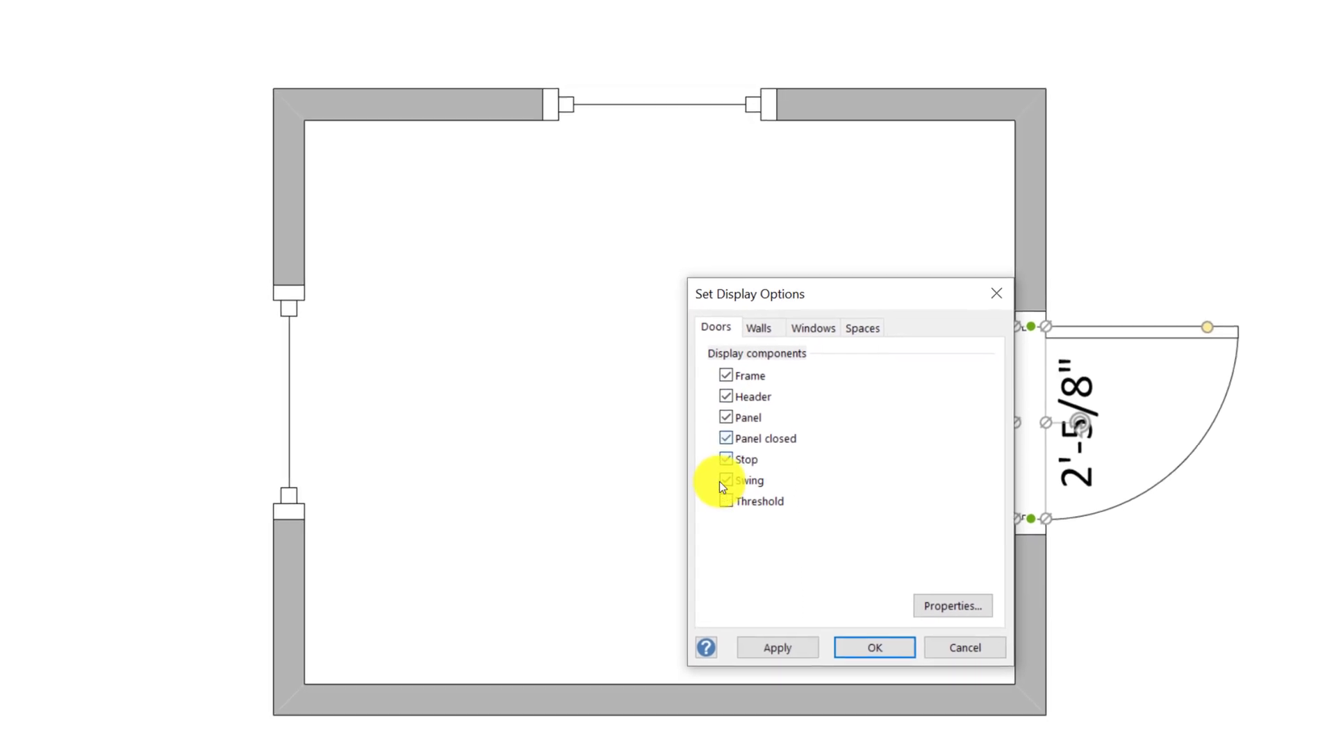
{"action": "left_click", "coordinate": [873, 330]}
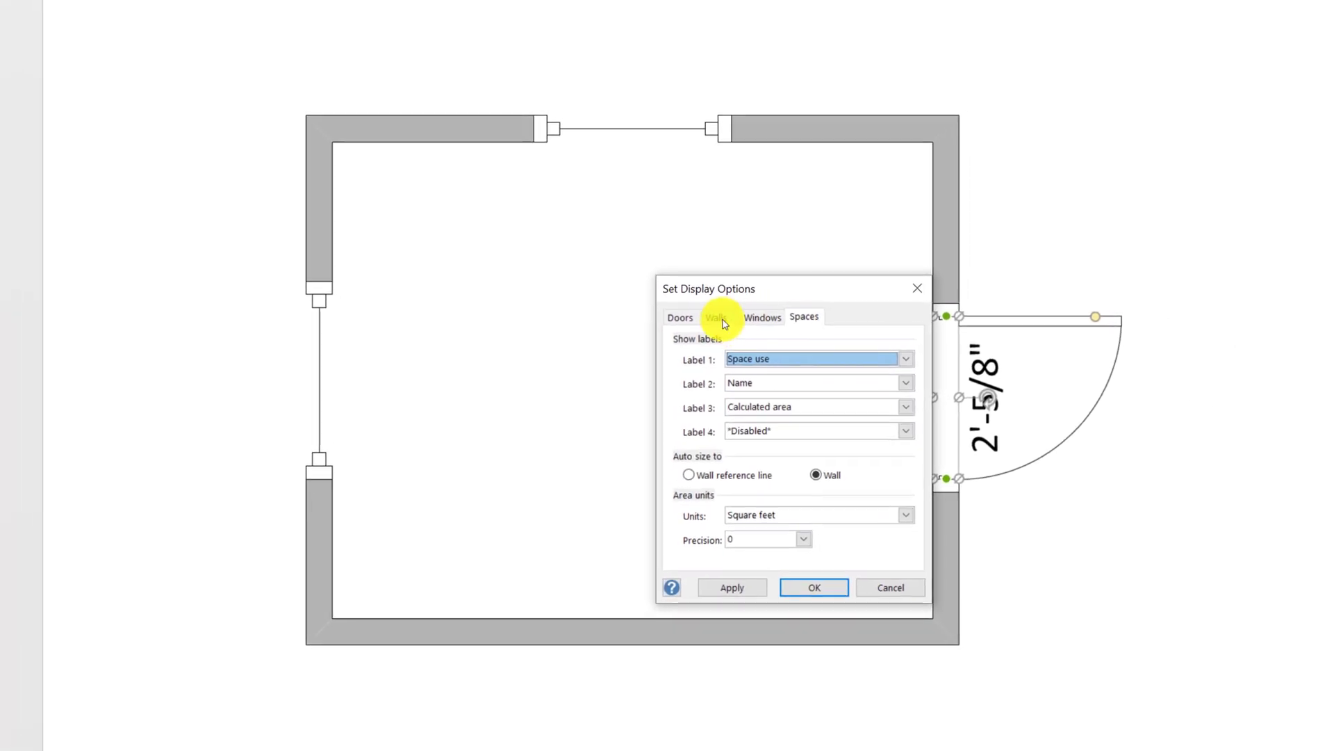
{"action": "key", "text": "Return"}
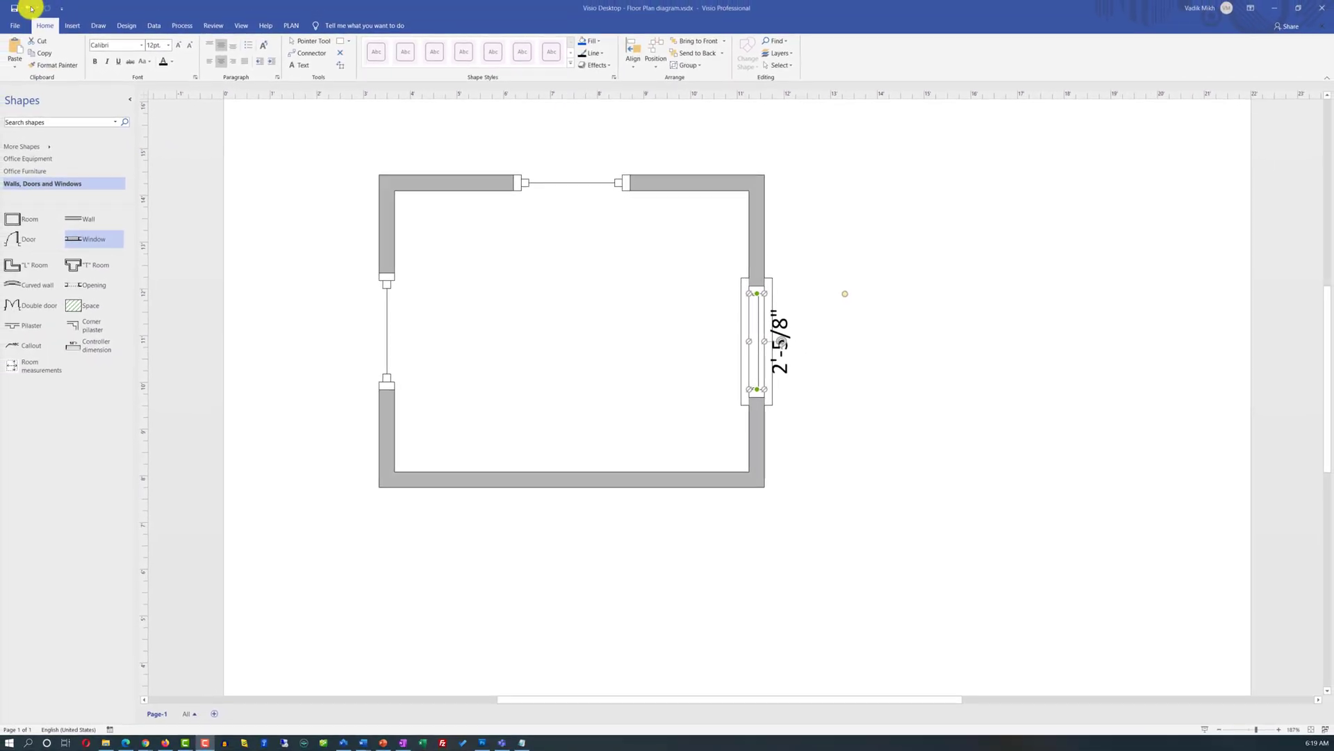
{"action": "left_click", "coordinate": [30, 9]}
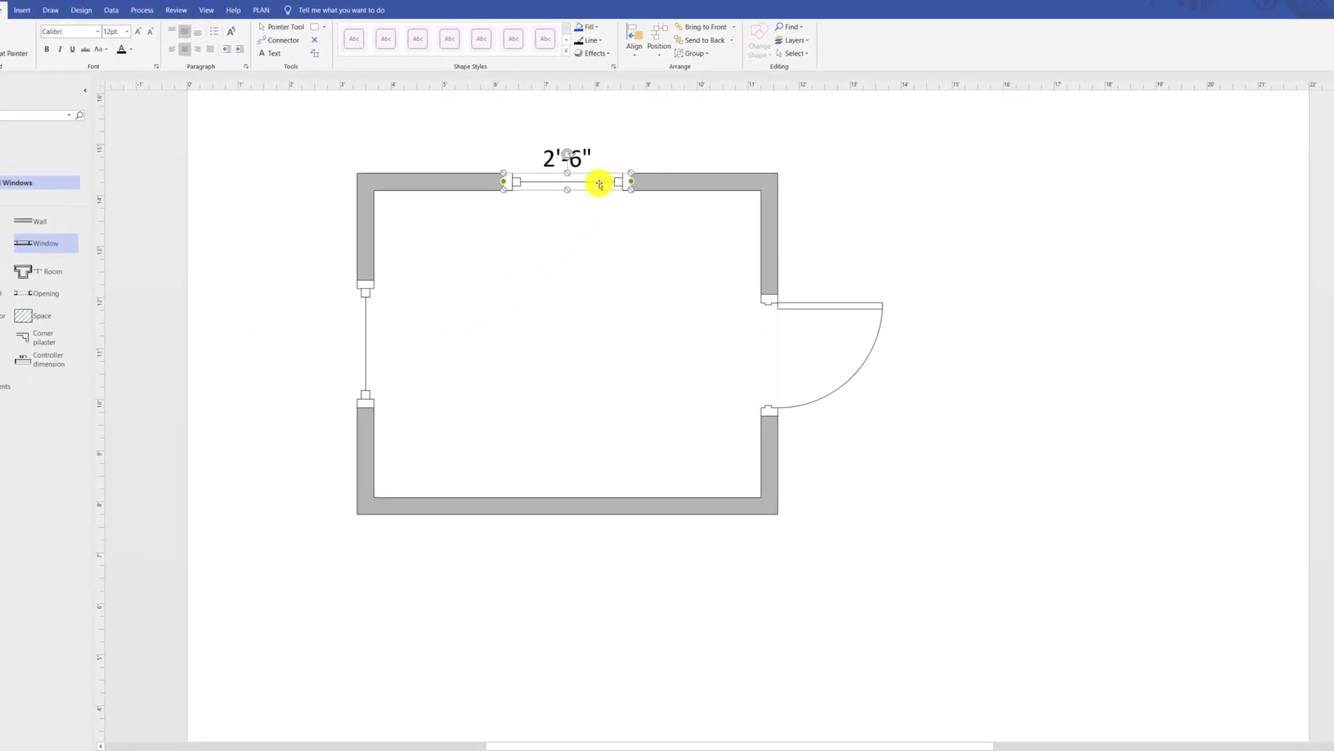
Step: Add the text "Living Area" directly to the room shape
{"action": "right_click", "coordinate": [632, 182]}
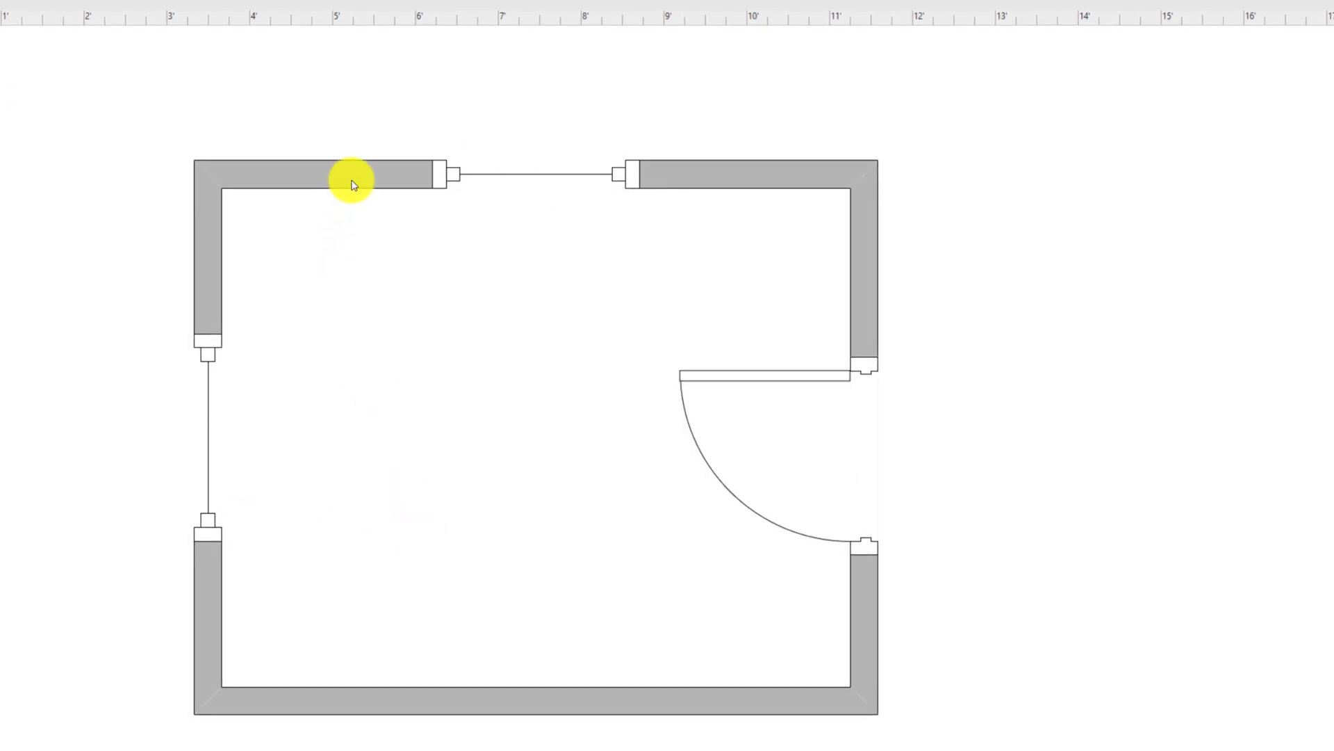
{"action": "left_click", "coordinate": [357, 180]}
{"action": "left_click", "coordinate": [402, 501]}
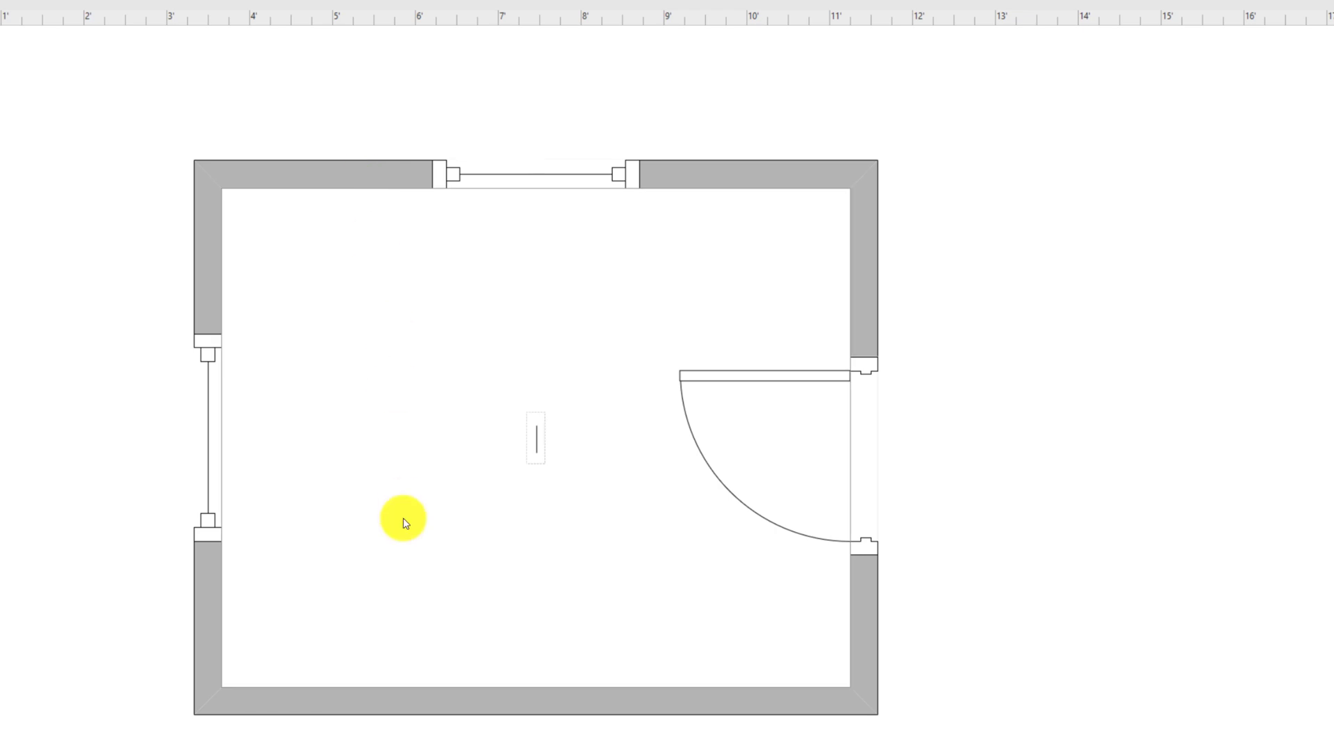
{"action": "type", "text": "Living Area"}
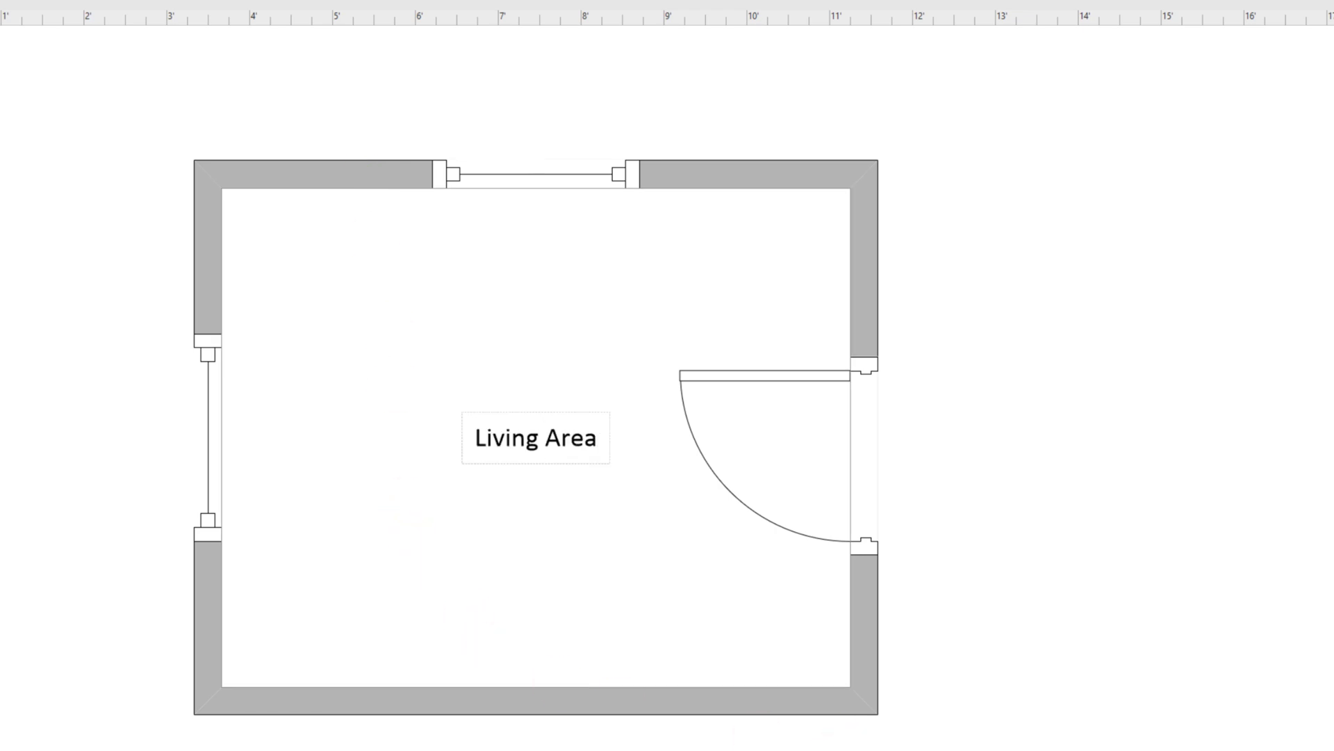
{"action": "left_click", "coordinate": [120, 570]}
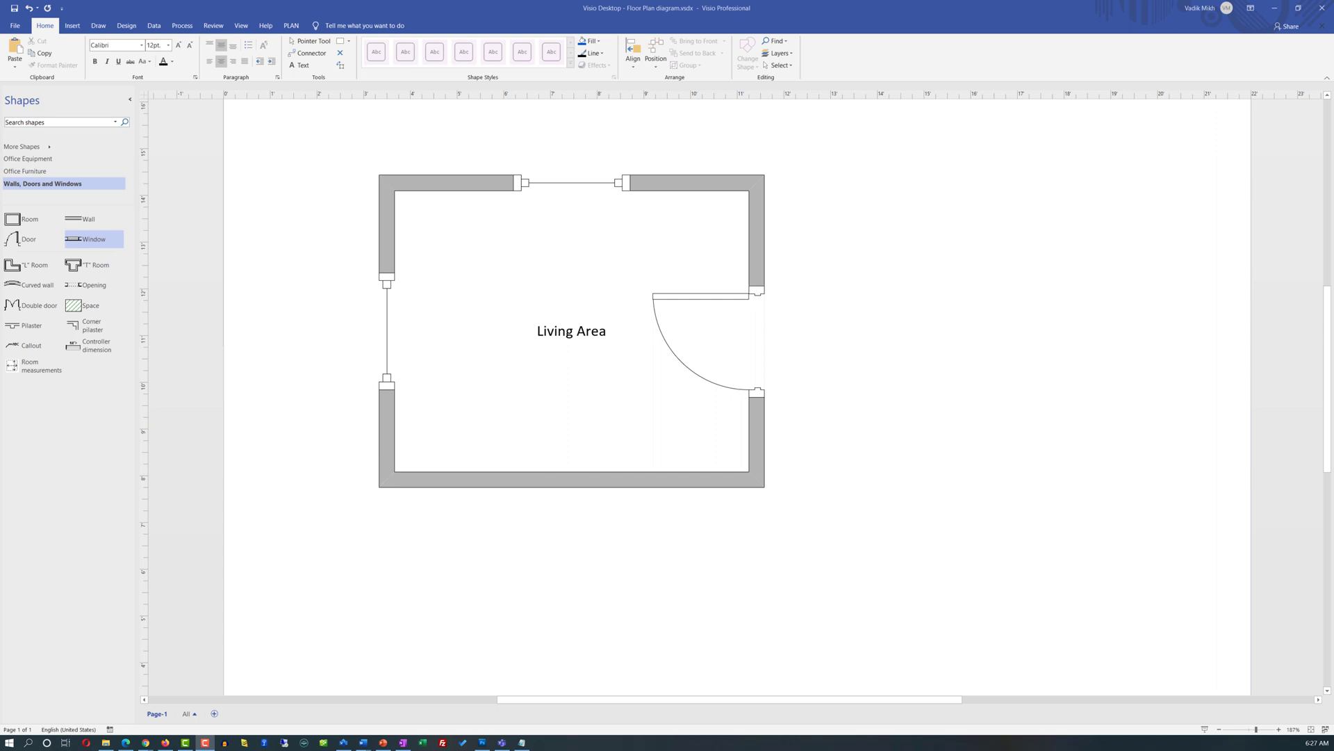
Step: Try adding a second 10' by 8' room against the right wall of the living area, and delete it
{"action": "left_click_drag", "start_coordinate": [25, 221], "coordinate": [1000, 382]}
{"action": "left_click_drag", "start_coordinate": [825, 190], "coordinate": [825, 183]}
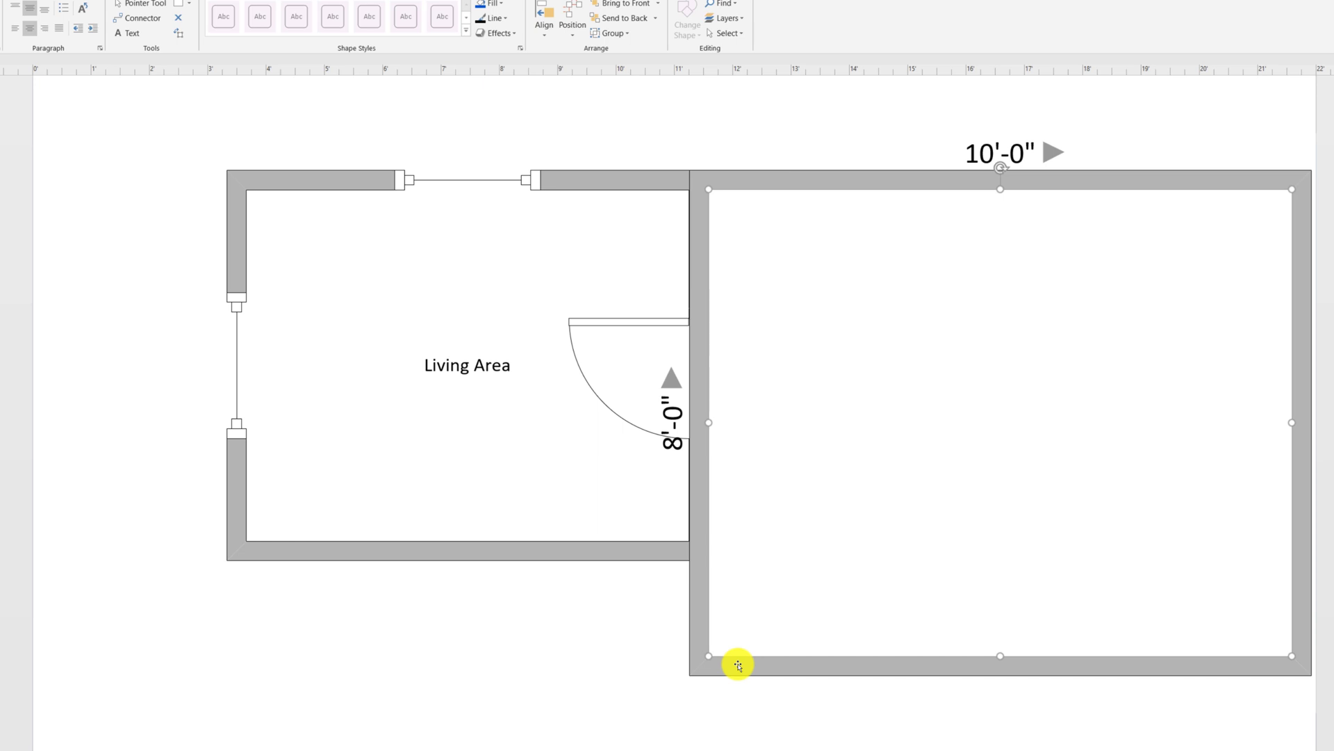
{"action": "key", "text": "Delete"}
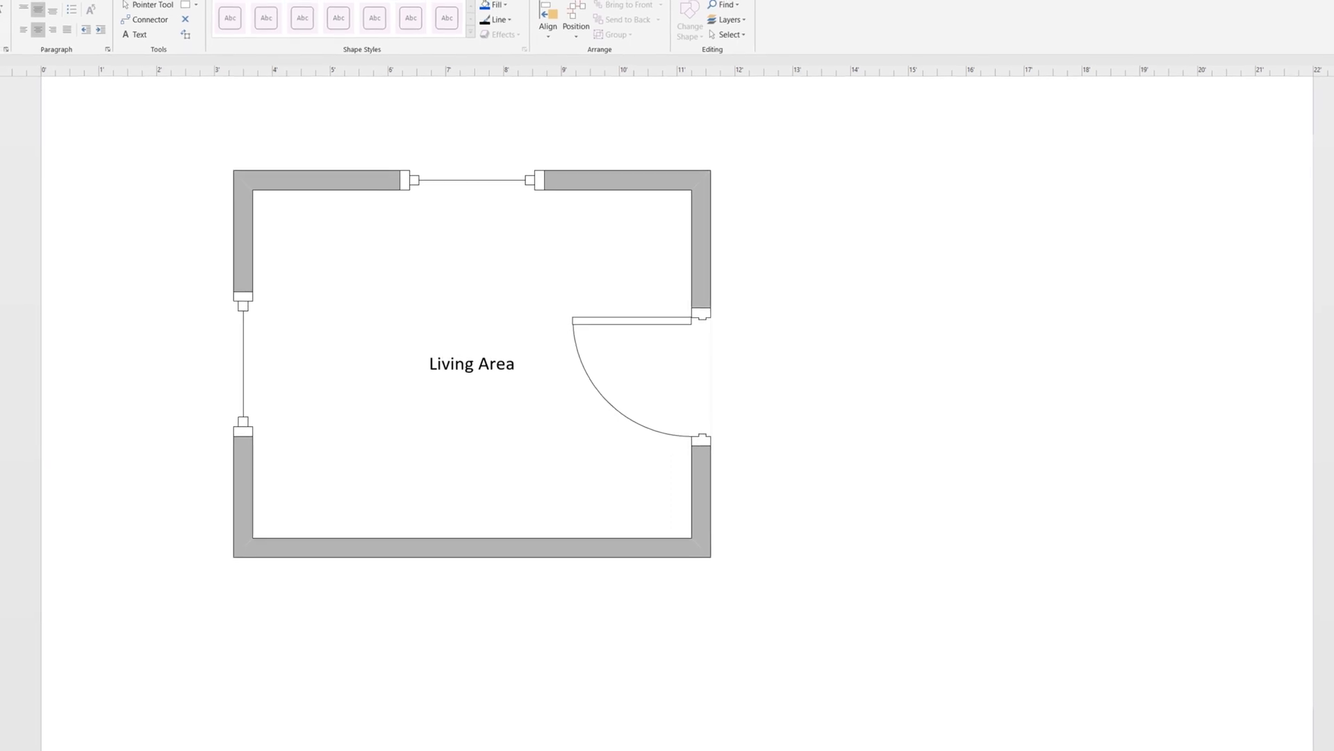
Step: Enlarge the room by its corners to about 19 ft wide and 10 ft high inside
{"action": "left_click", "coordinate": [693, 537]}
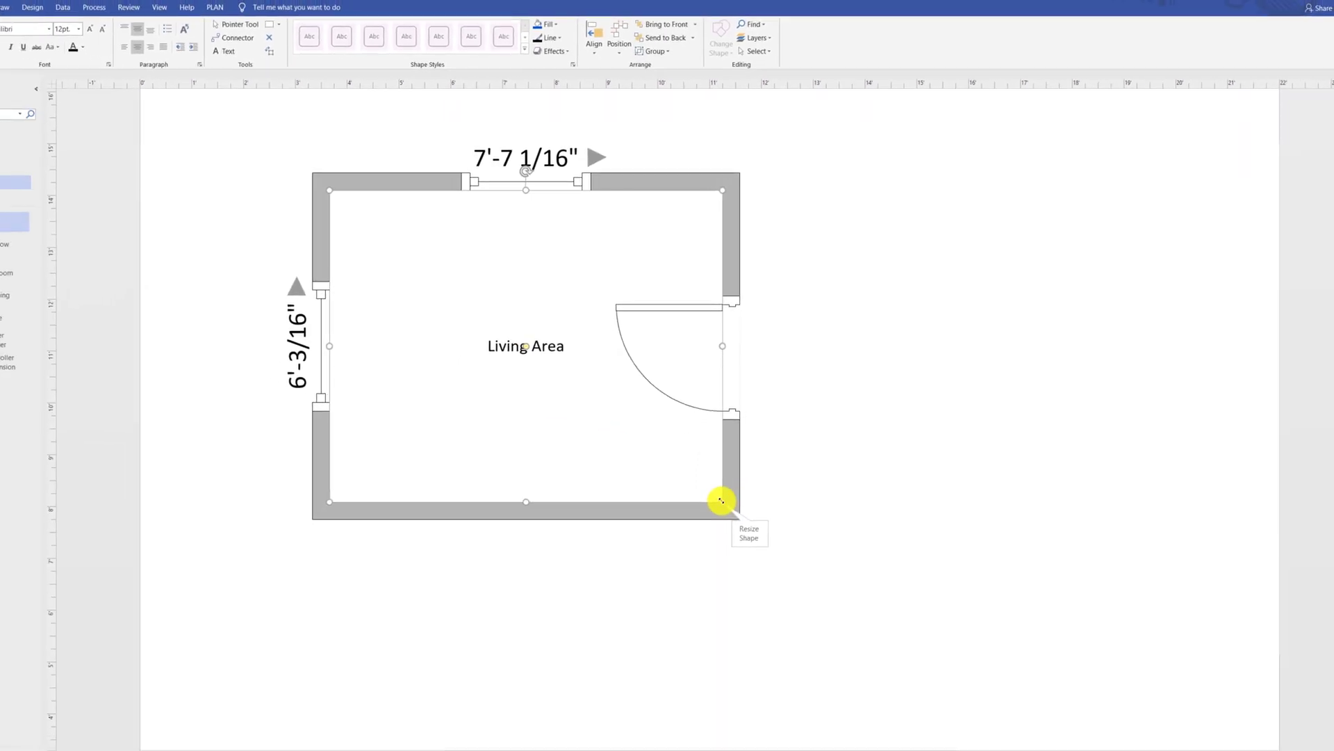
{"action": "left_click_drag", "start_coordinate": [722, 500], "coordinate": [982, 684]}
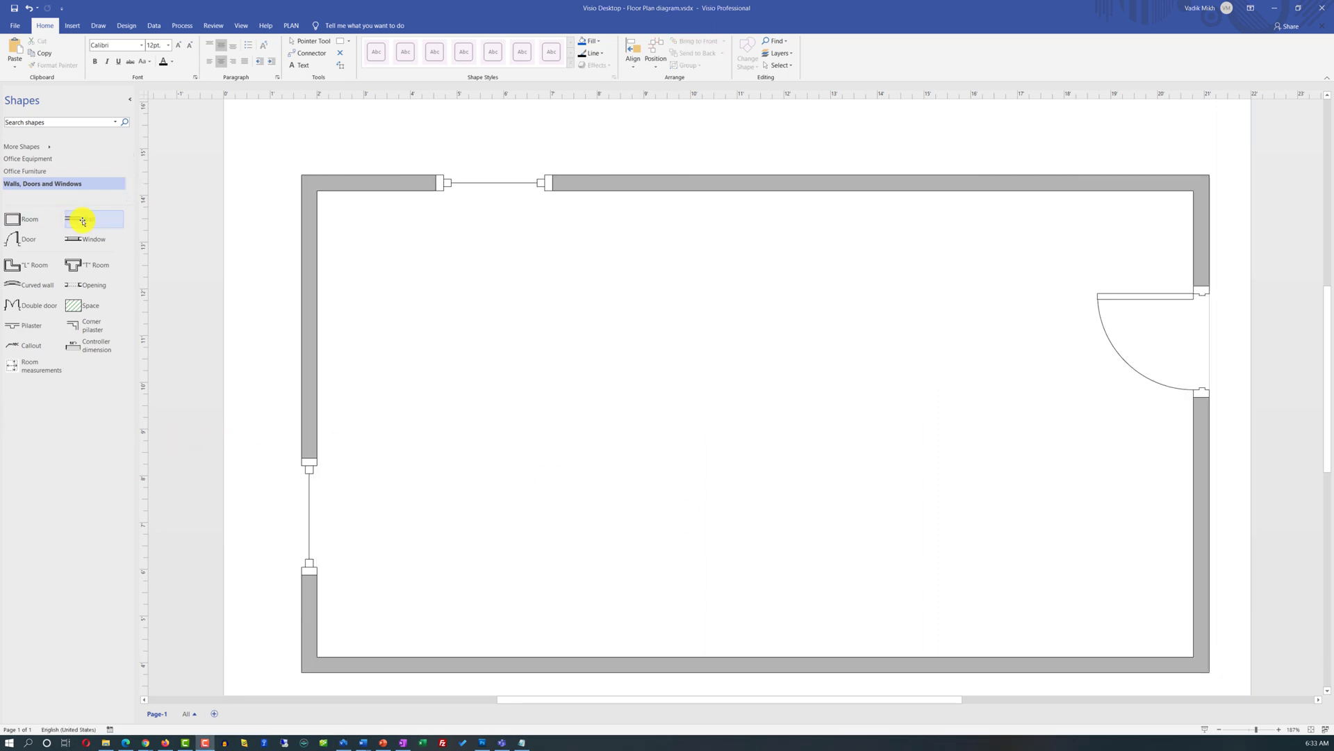
Step: Add a wall inside the room, attach it to the upper wall and turn it vertical, about 6'-10" long
{"action": "left_click_drag", "start_coordinate": [82, 221], "coordinate": [709, 361]}
{"action": "left_click_drag", "start_coordinate": [611, 355], "coordinate": [634, 274]}
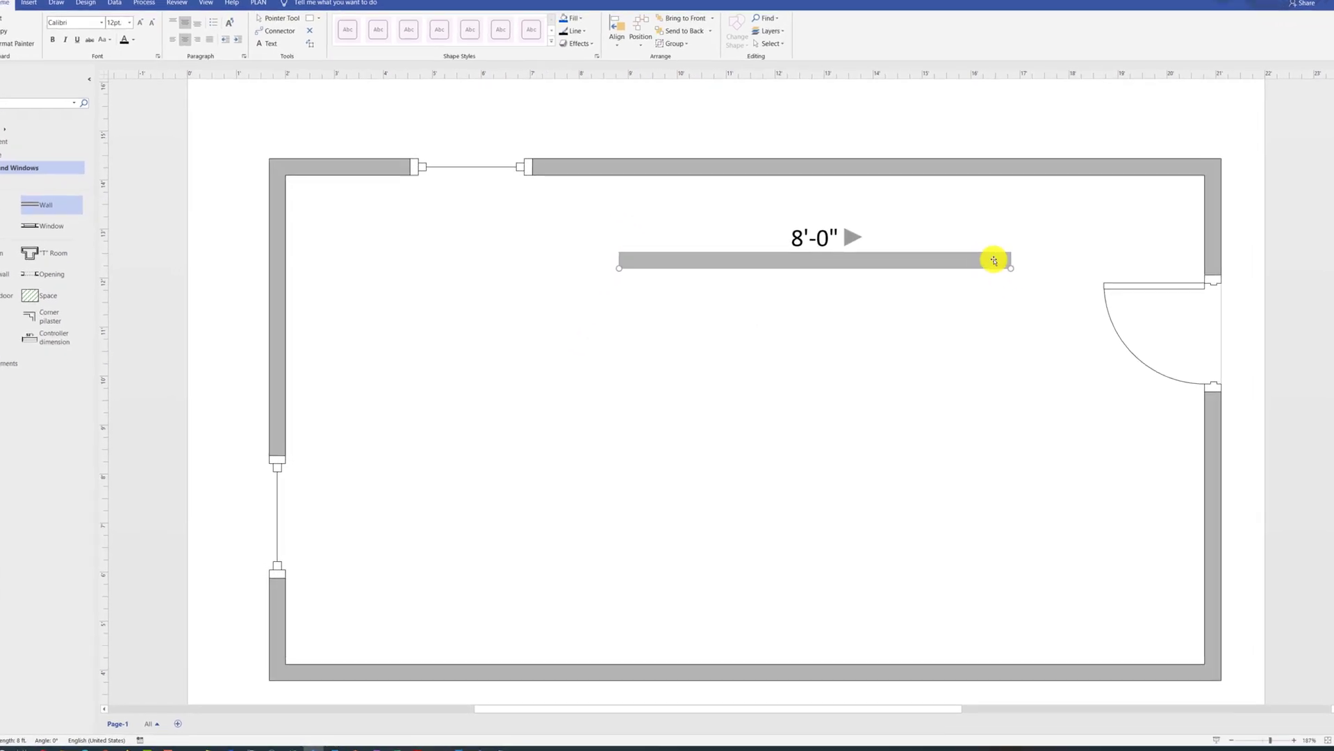
{"action": "left_click_drag", "start_coordinate": [975, 265], "coordinate": [1082, 481]}
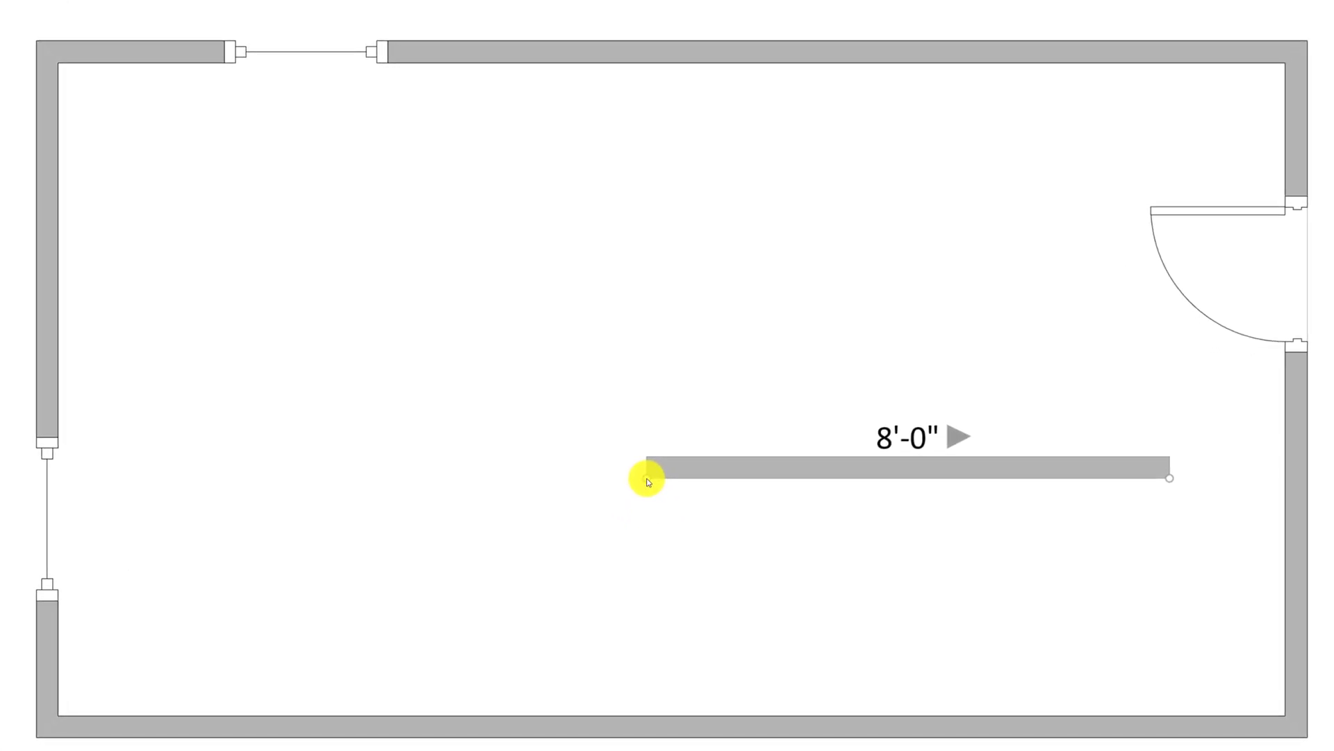
{"action": "left_click_drag", "start_coordinate": [647, 479], "coordinate": [672, 305]}
{"action": "left_click_drag", "start_coordinate": [672, 304], "coordinate": [897, 63]}
{"action": "left_click_drag", "start_coordinate": [1170, 478], "coordinate": [899, 511]}
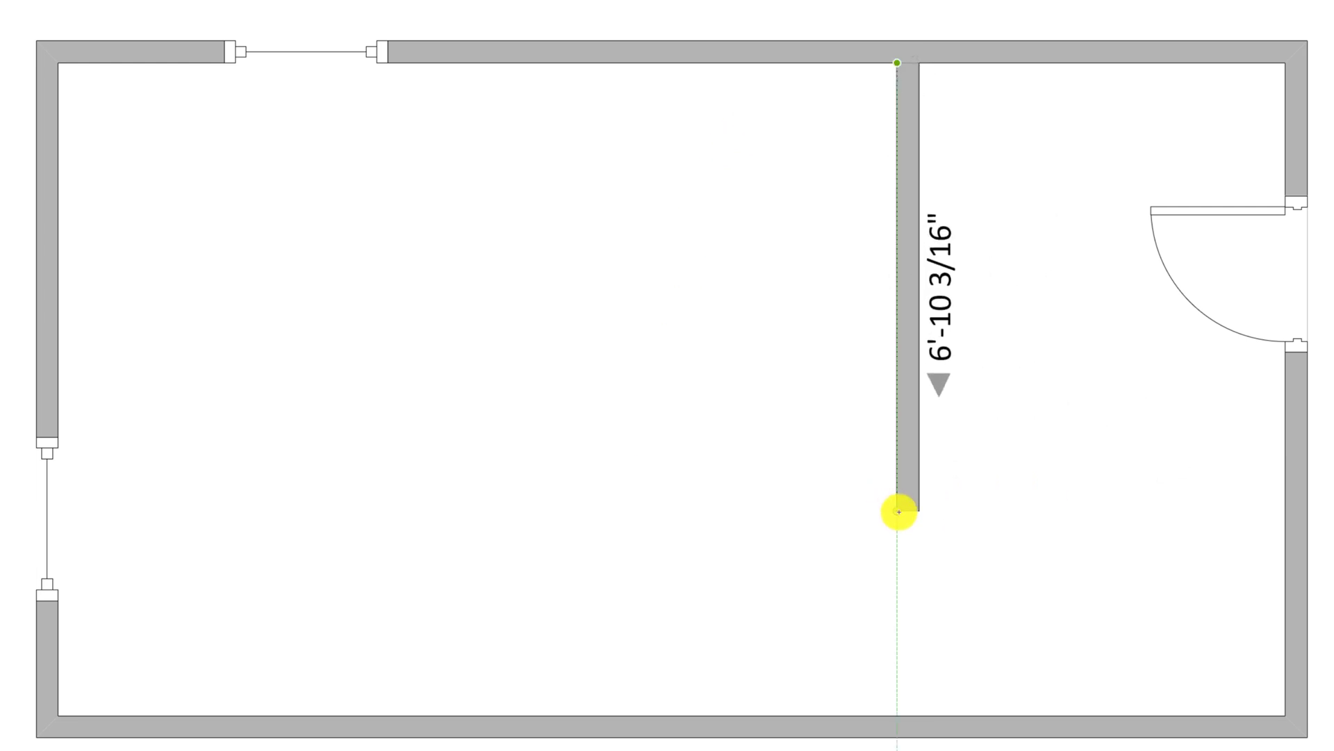
Step: Move the partition wall left to the room's middle, straighten it and extend it to the lower wall
{"action": "left_click_drag", "start_coordinate": [909, 447], "coordinate": [697, 435]}
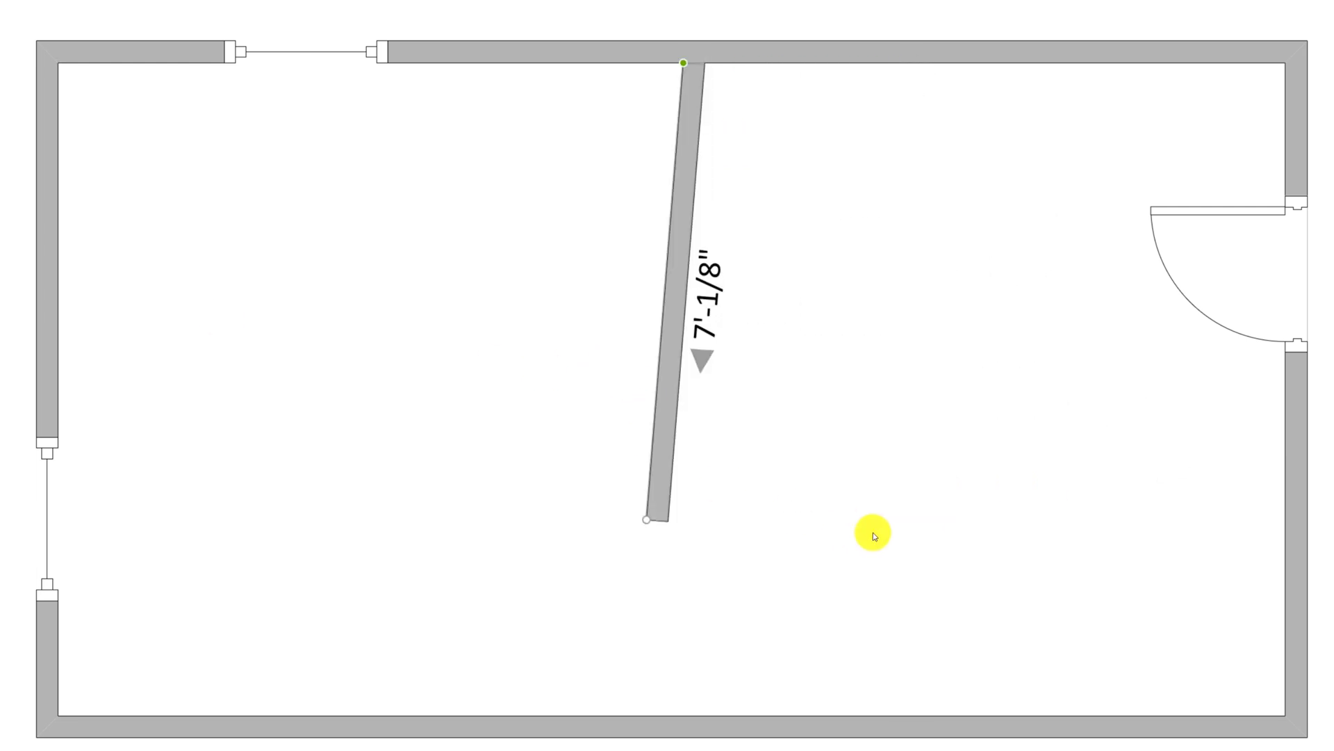
{"action": "left_click_drag", "start_coordinate": [646, 521], "coordinate": [677, 524]}
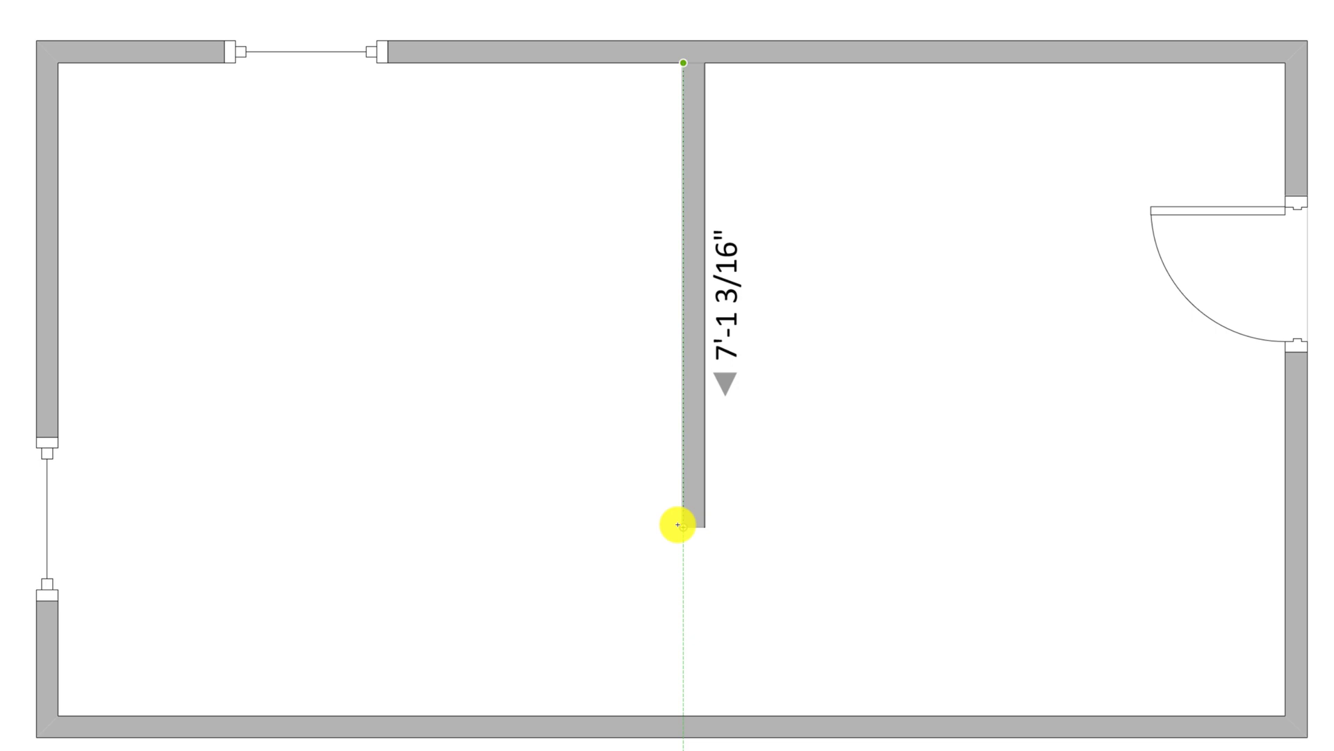
{"action": "left_click_drag", "start_coordinate": [678, 524], "coordinate": [678, 524]}
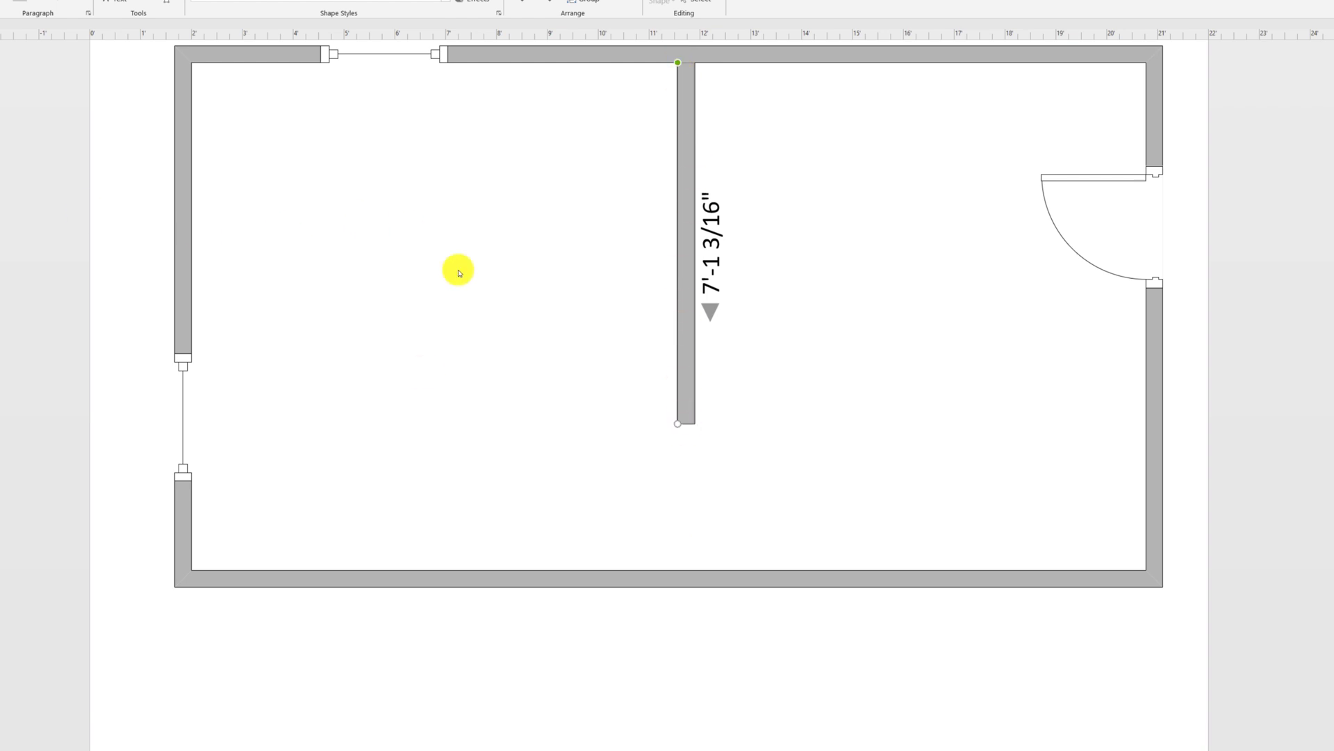
{"action": "left_click_drag", "start_coordinate": [678, 425], "coordinate": [679, 573]}
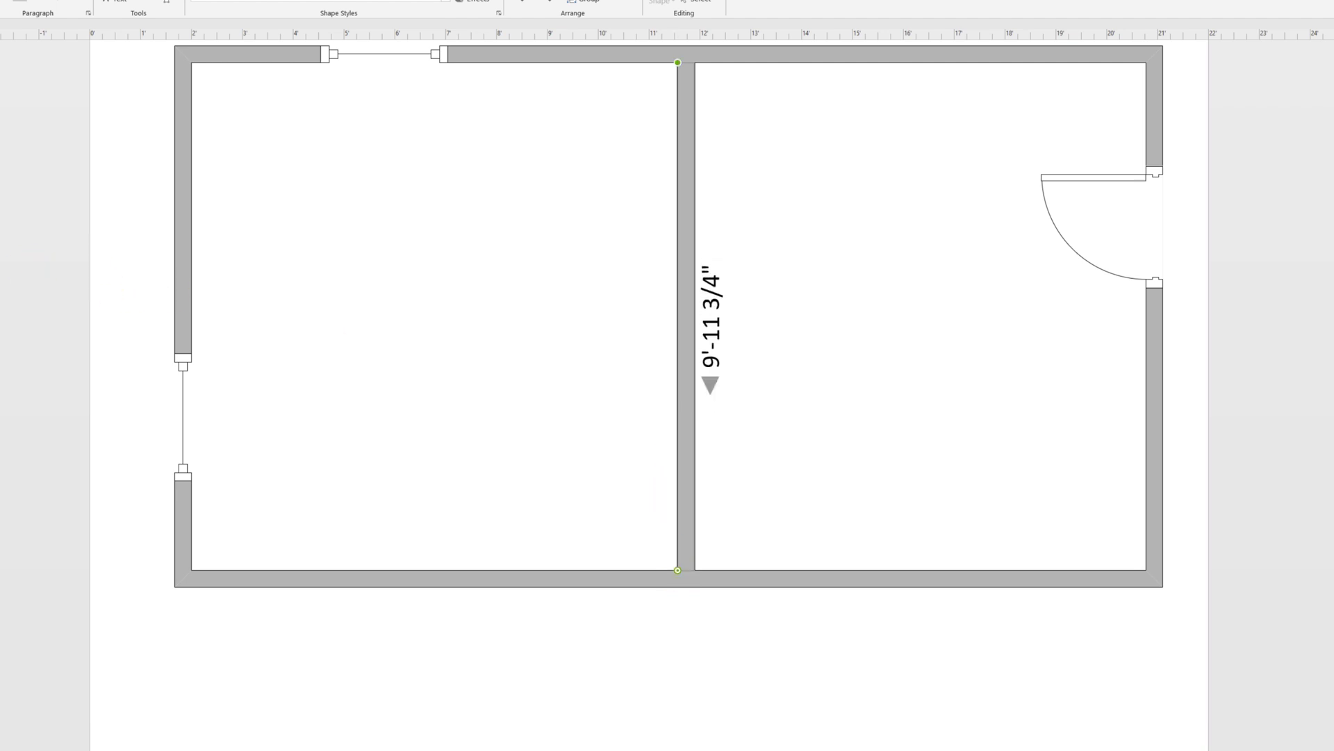
Step: Add an opening to the upper half of the partition wall and lengthen it downward to about 3.5 ft
{"action": "left_click_drag", "start_coordinate": [0, 267], "coordinate": [679, 267]}
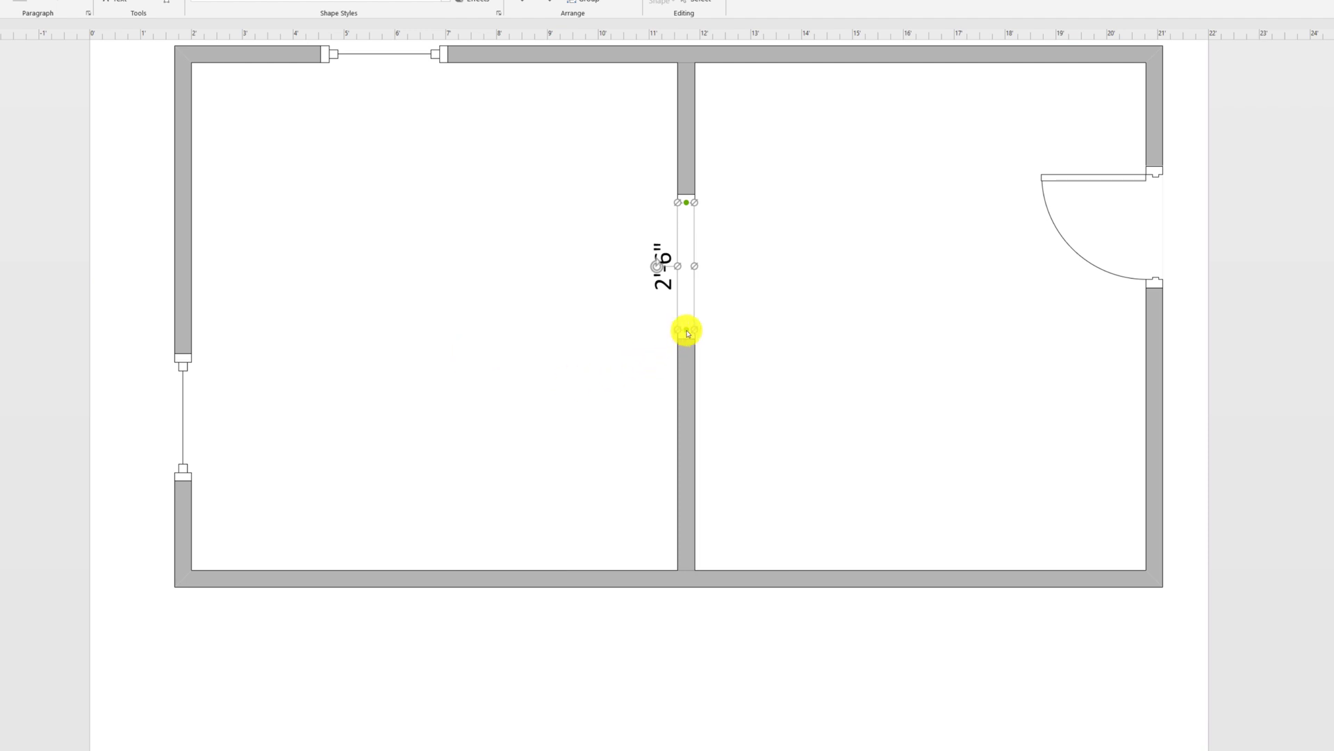
{"action": "left_click_drag", "start_coordinate": [686, 330], "coordinate": [686, 378]}
{"action": "left_click", "coordinate": [313, 358]}
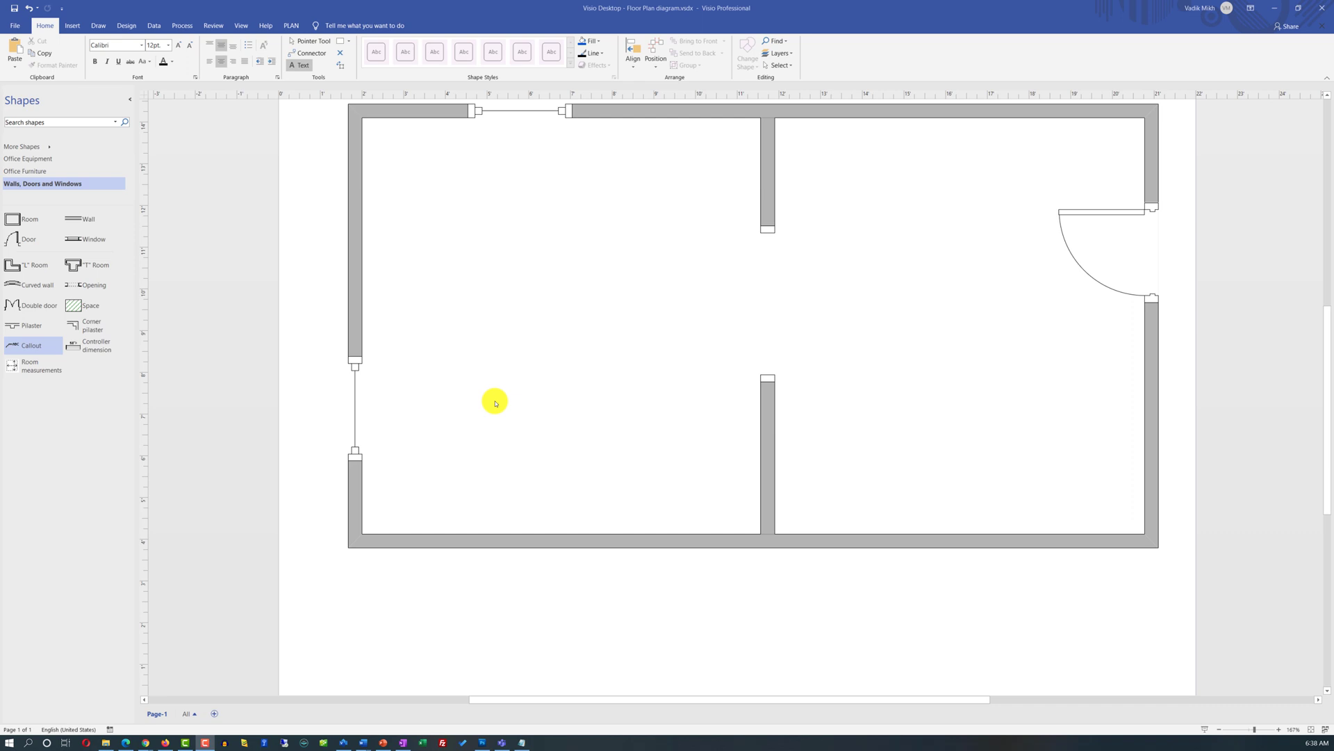
Step: Add a separate text label "Living Area" and position it in the middle of the room left of the partition
{"action": "left_click", "coordinate": [304, 67]}
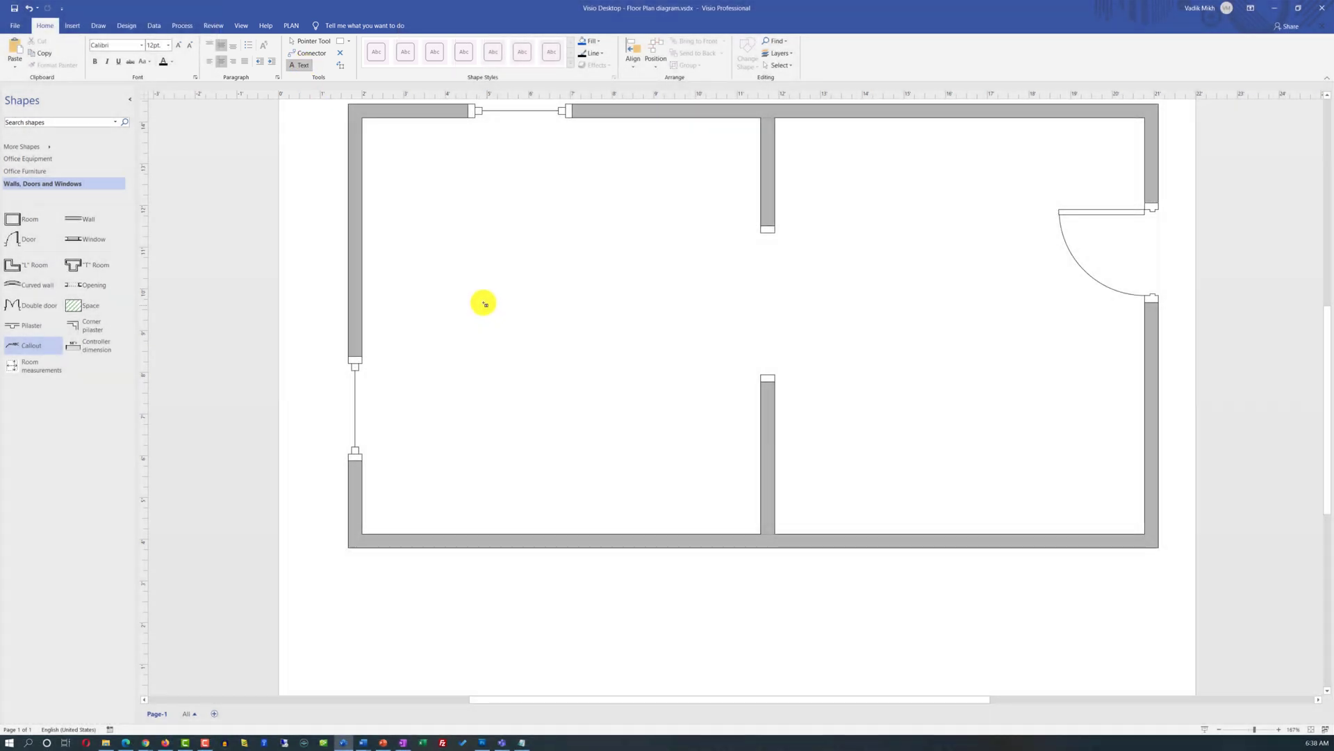
{"action": "left_click", "coordinate": [489, 306]}
{"action": "type", "text": "Living Area"}
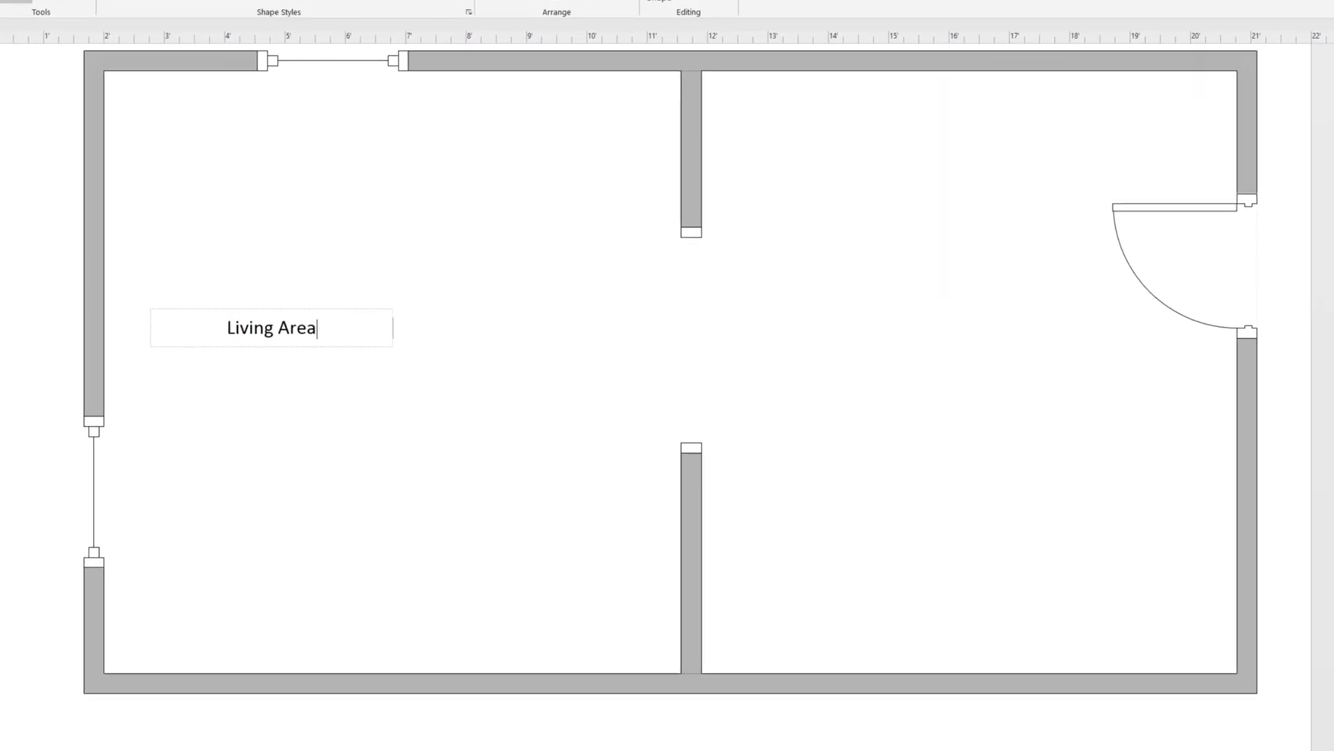
{"action": "key", "text": "Escape"}
{"action": "left_click_drag", "start_coordinate": [332, 322], "coordinate": [442, 339]}
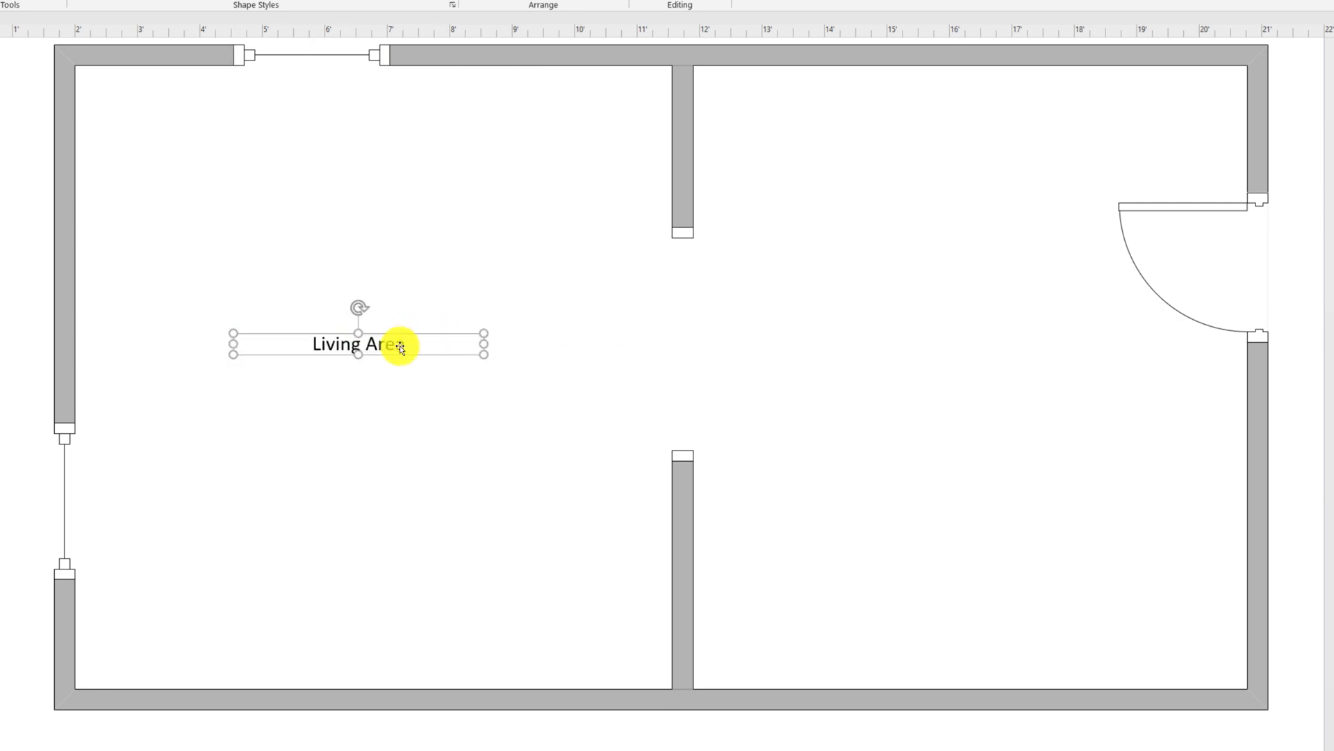
Step: Duplicate the Living Area label and place the copy in the room right of the partition
{"action": "key", "text": "Menu"}
{"action": "key", "text": "ctrl+c"}
{"action": "key", "text": "ctrl+v"}
{"action": "left_click_drag", "start_coordinate": [824, 350], "coordinate": [1006, 360]}
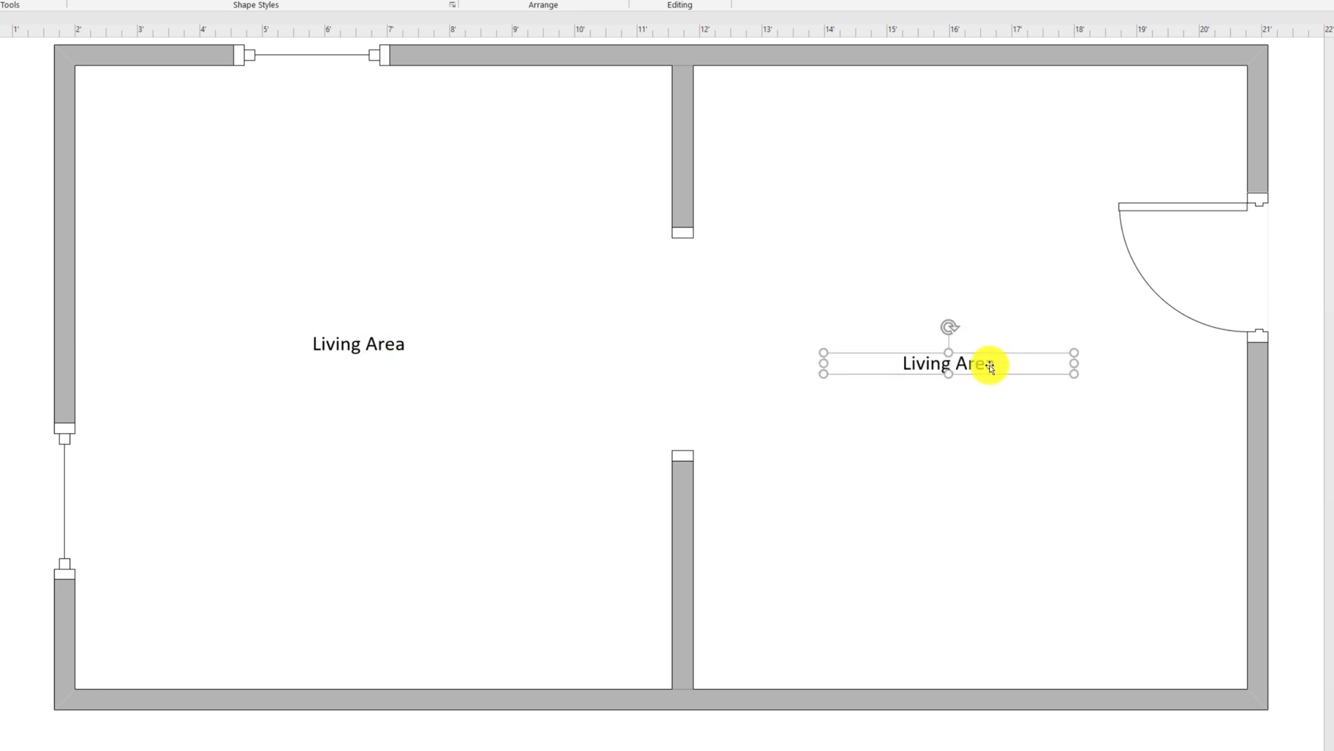
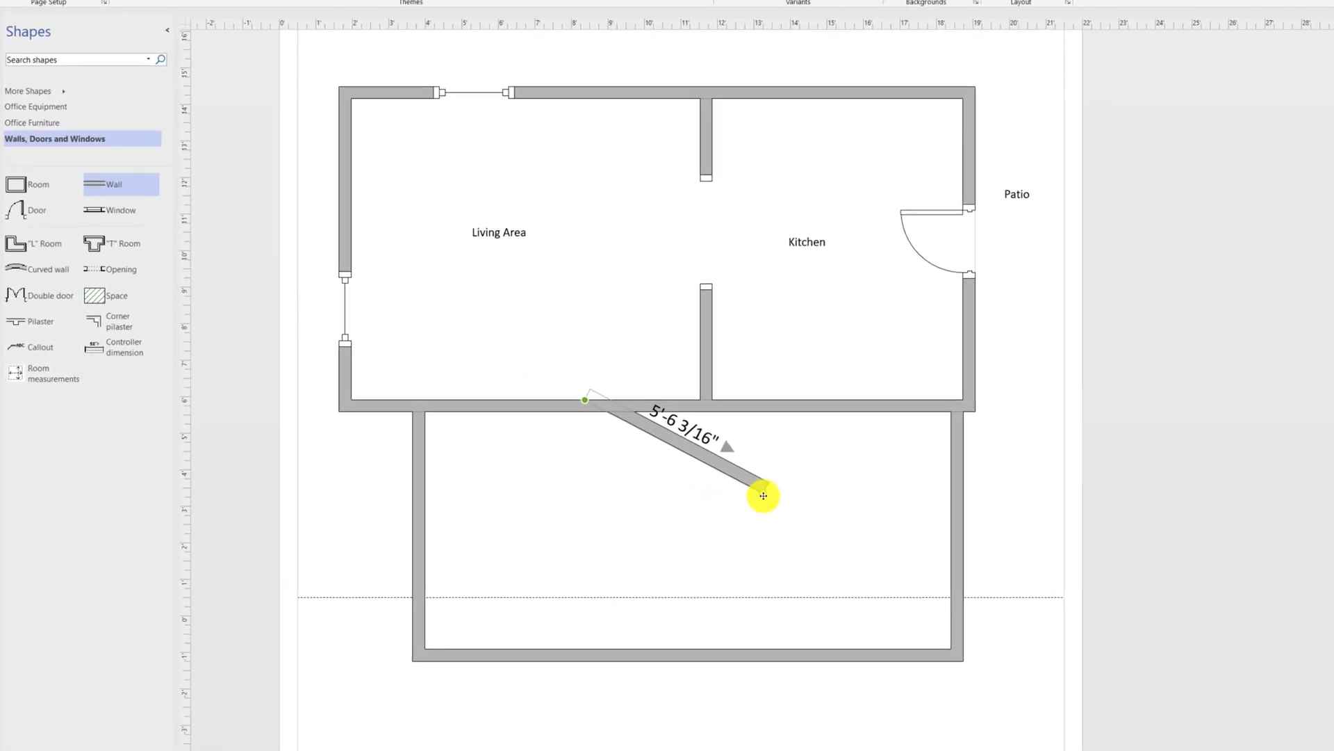
Step: Make the new wall in the lower room vertical and extend it to the bottom wall, about 7'-2" long
{"action": "left_click_drag", "start_coordinate": [763, 496], "coordinate": [587, 654]}
{"action": "left_click_drag", "start_coordinate": [661, 693], "coordinate": [661, 702]}
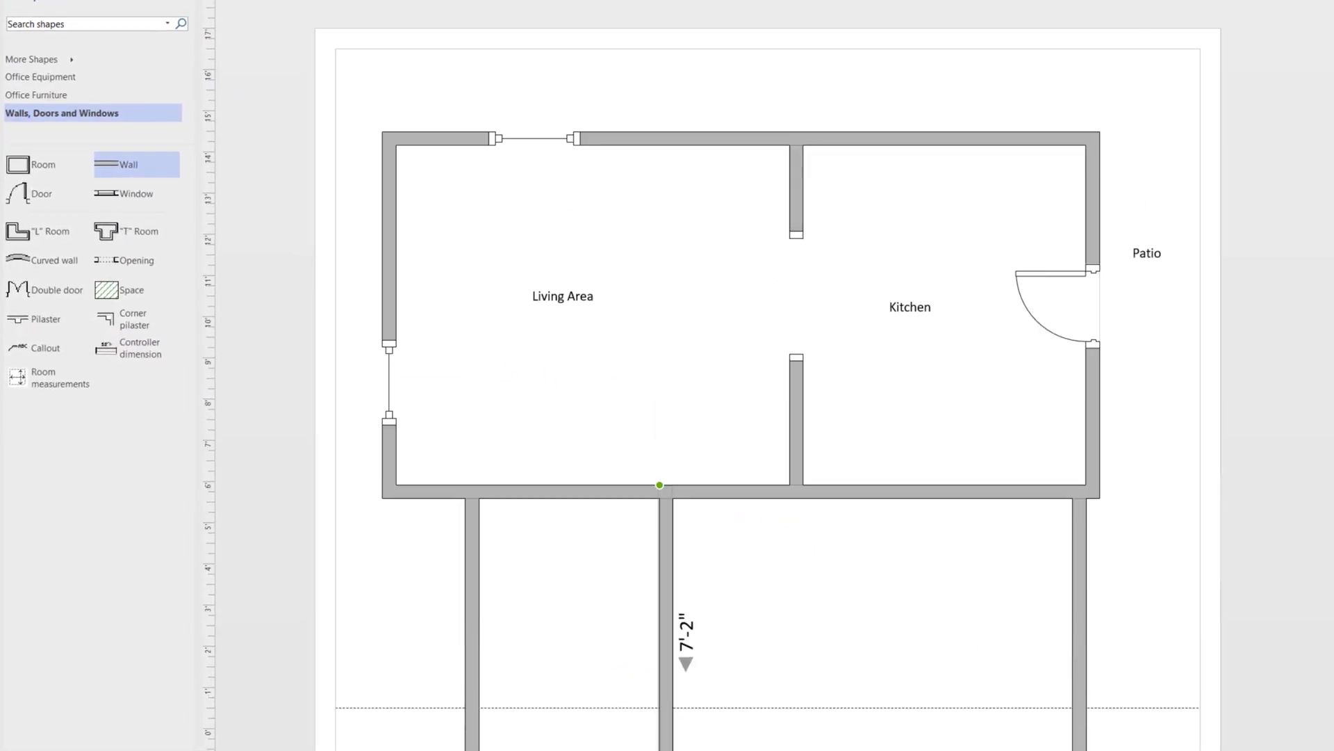
Step: Copy the Living Area label and place the copy in the small lower-left room
{"action": "left_click", "coordinate": [571, 297]}
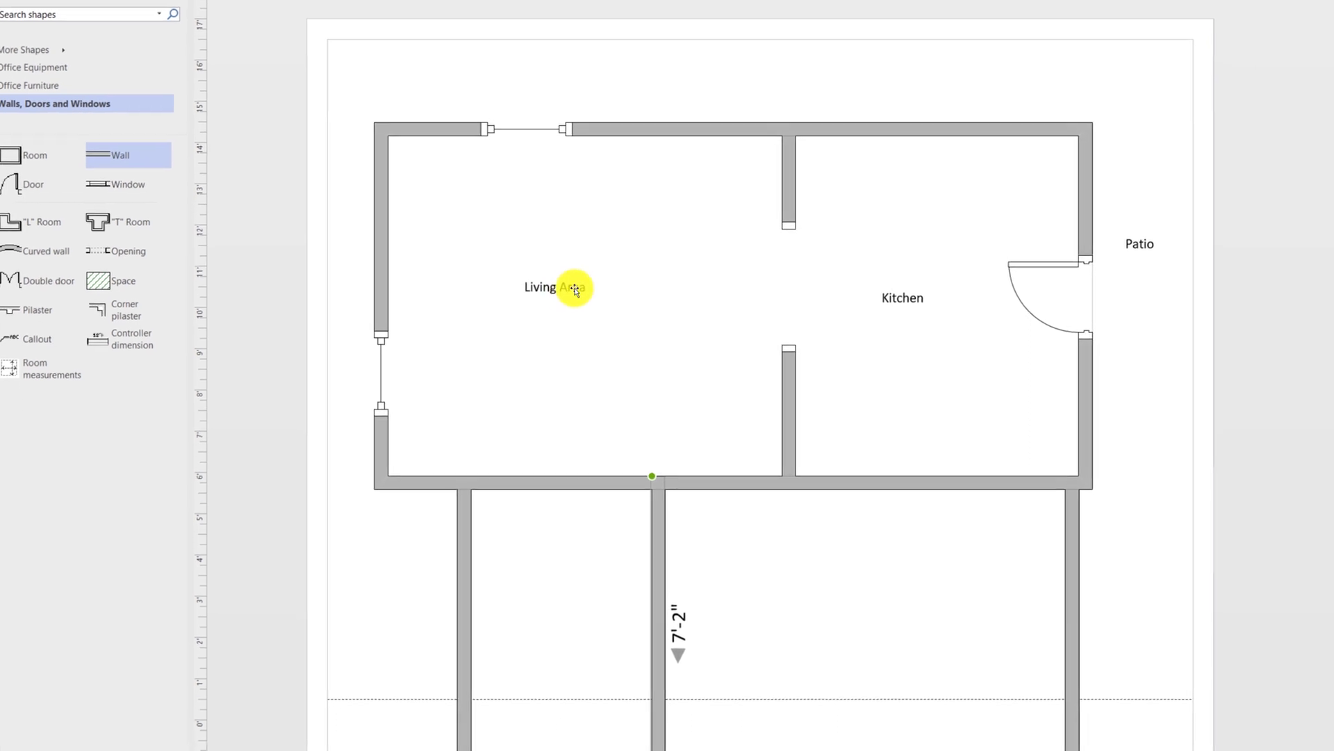
{"action": "left_click", "coordinate": [771, 646]}
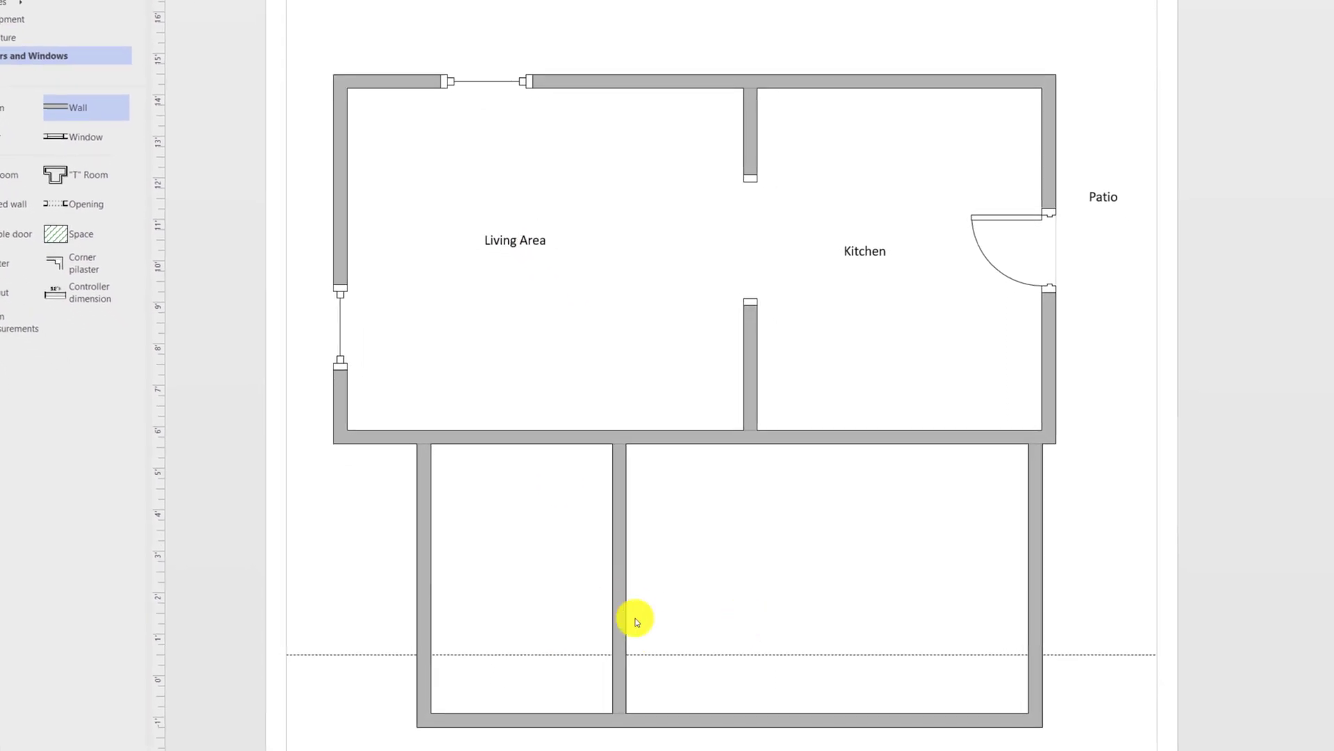
{"action": "key", "text": "ctrl+v"}
{"action": "left_click_drag", "start_coordinate": [773, 596], "coordinate": [510, 558]}
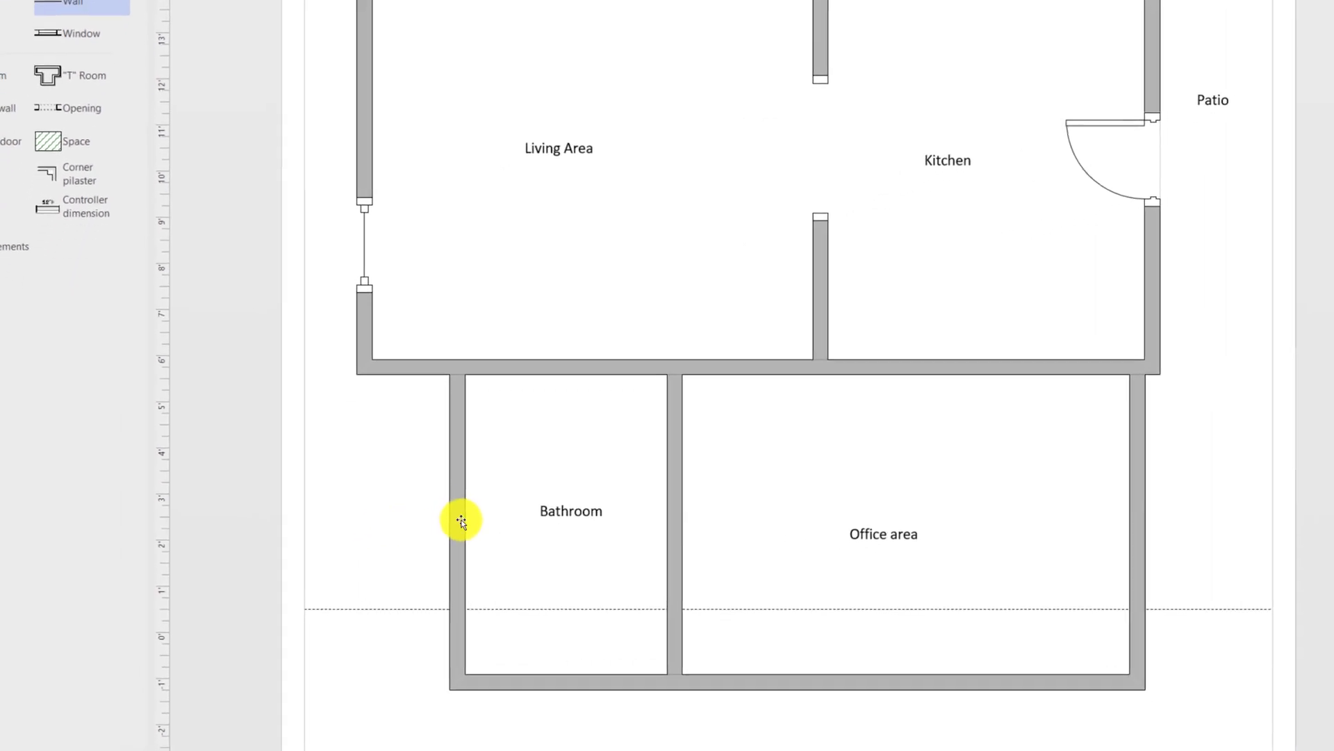
Step: Move the lower rooms' outer side walls in line with the upper rooms' outer walls and extend the bottom wall to meet them
{"action": "left_click", "coordinate": [462, 522]}
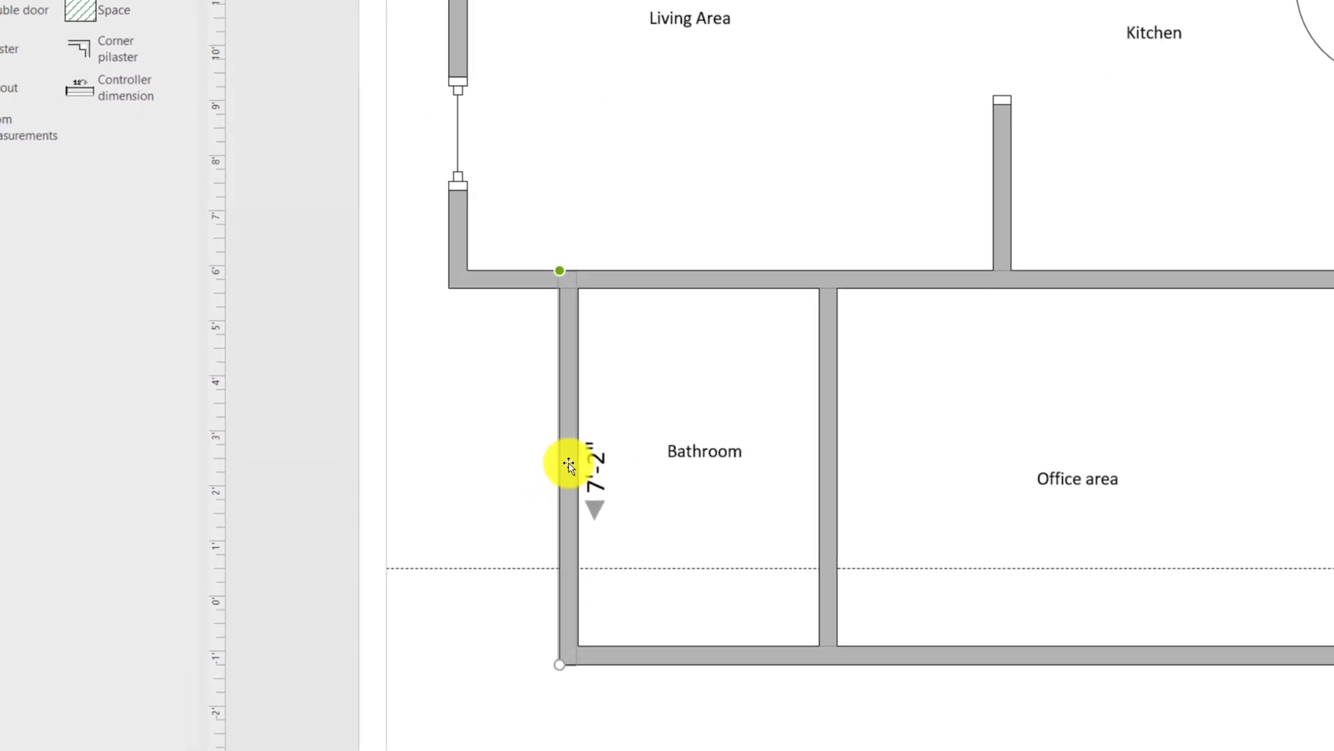
{"action": "left_click_drag", "start_coordinate": [568, 464], "coordinate": [458, 459]}
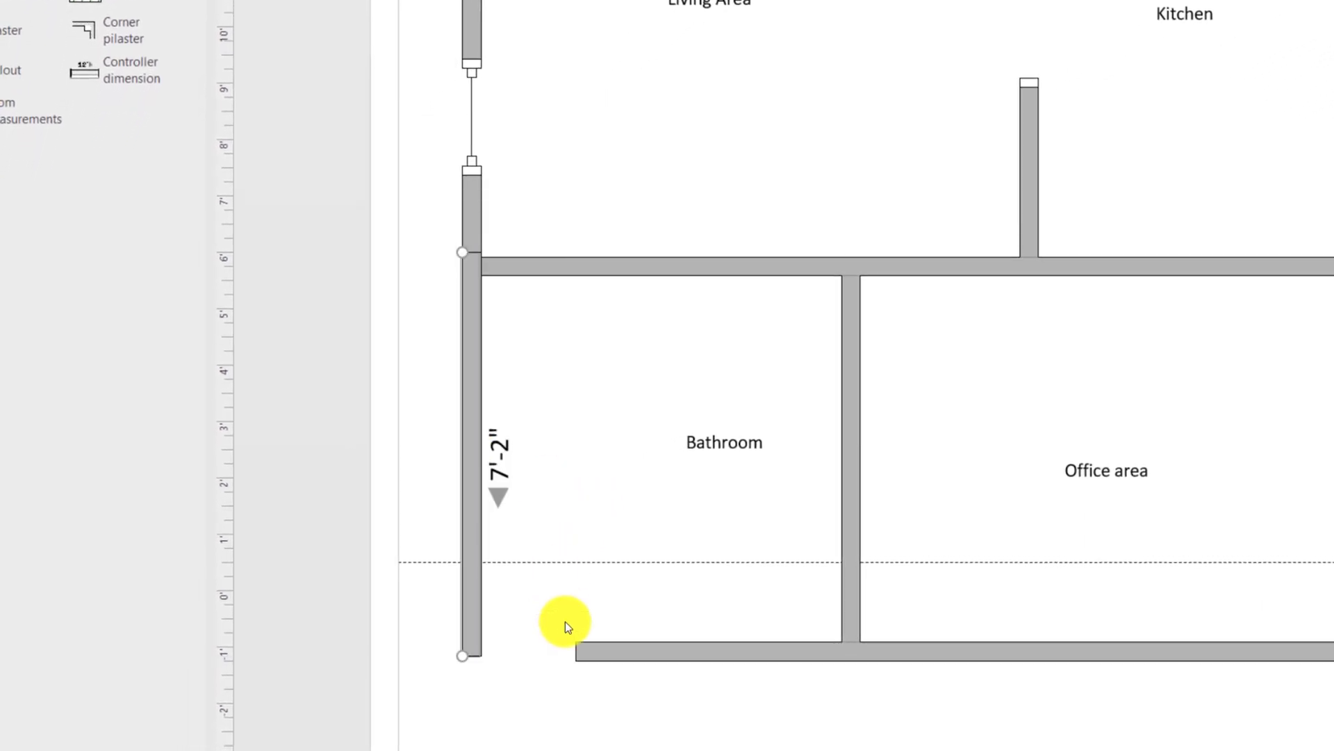
{"action": "left_click", "coordinate": [610, 650]}
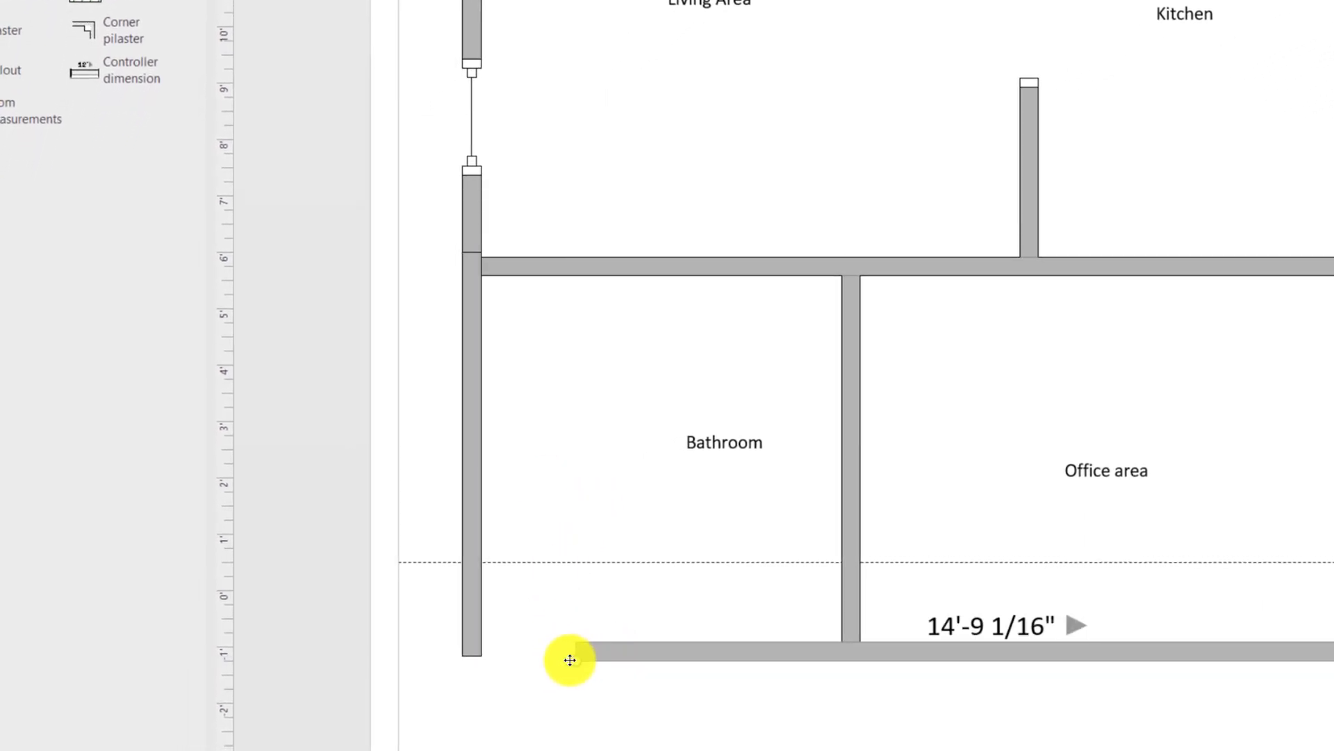
{"action": "left_click_drag", "start_coordinate": [570, 660], "coordinate": [465, 660]}
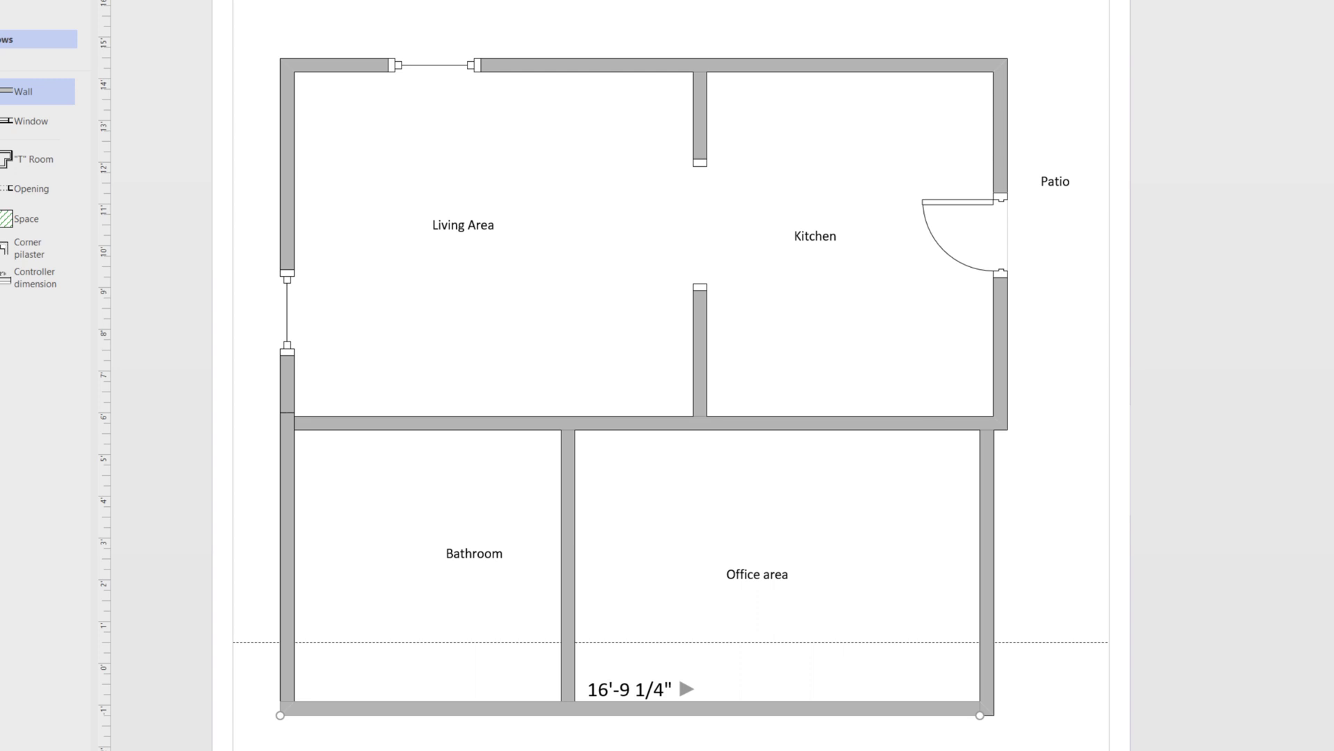
{"action": "left_click", "coordinate": [989, 553]}
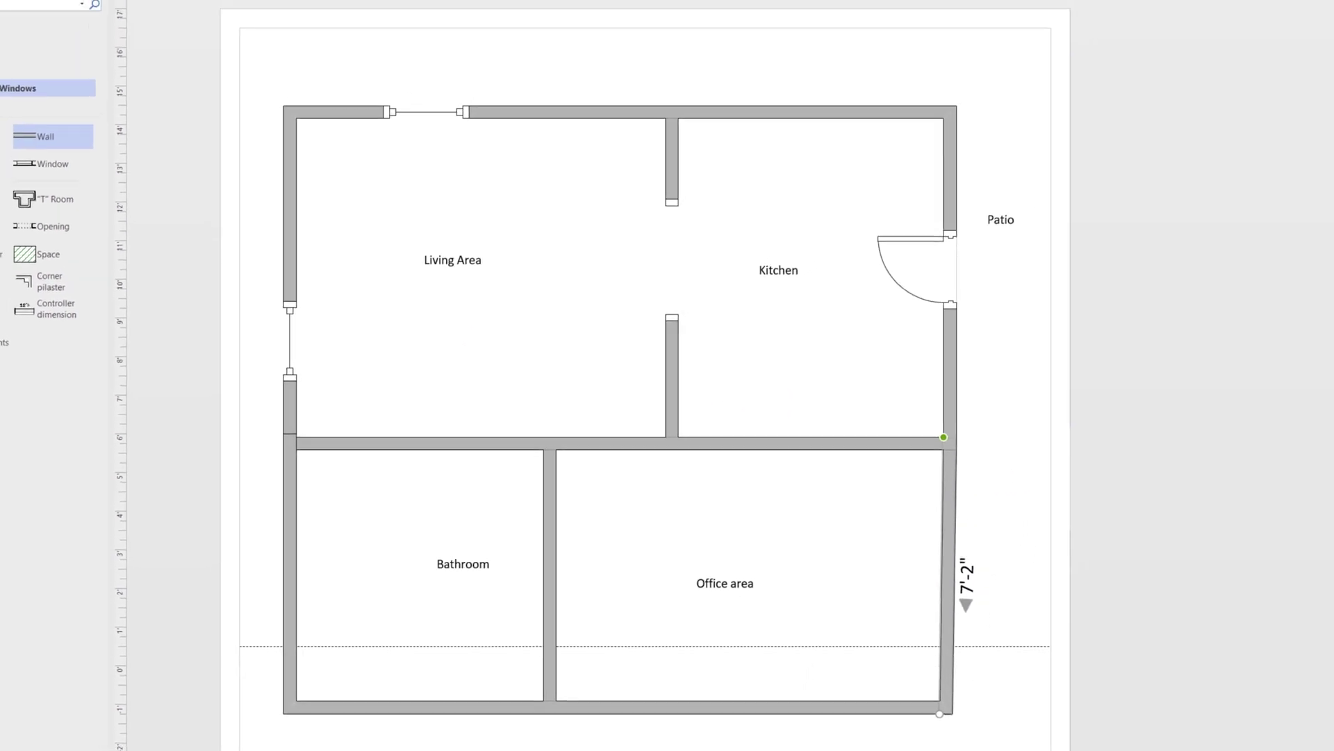
Step: Reposition the Bathroom and Office area labels within their widened rooms
{"action": "left_click", "coordinate": [456, 572]}
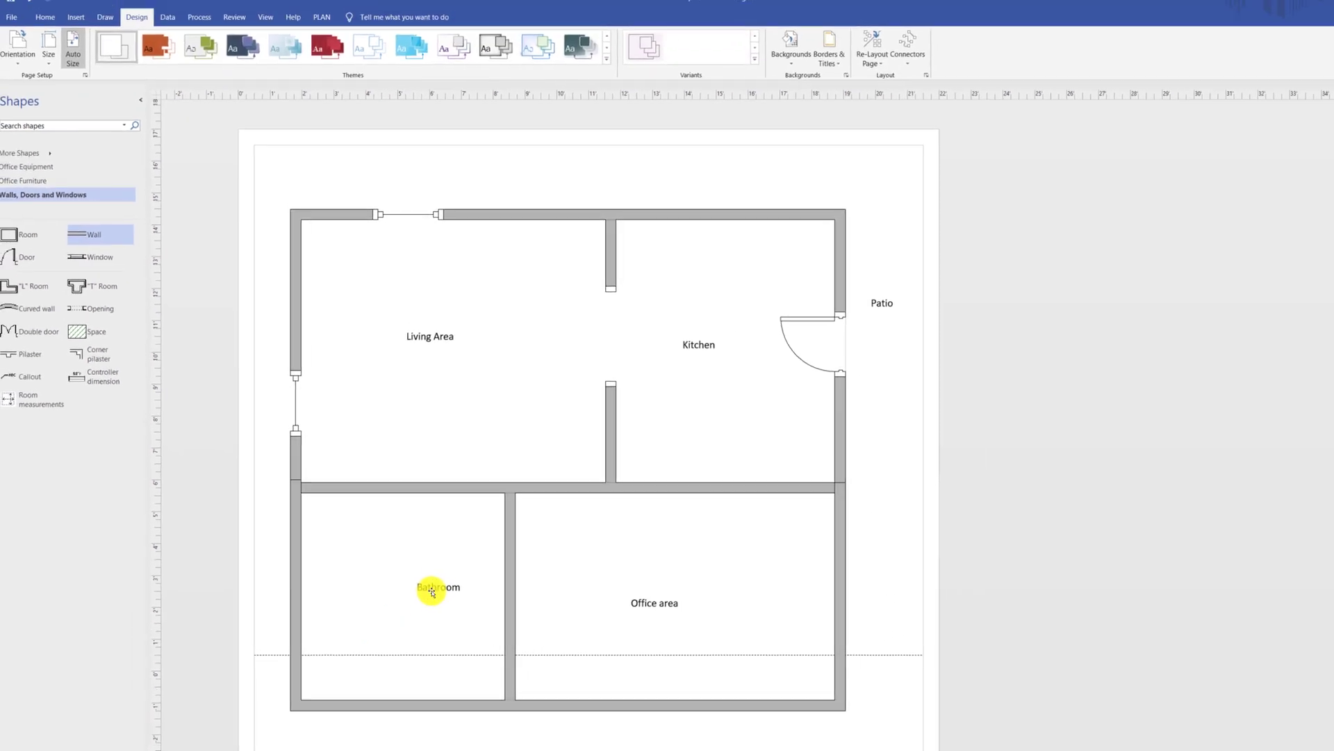
{"action": "left_click", "coordinate": [449, 587]}
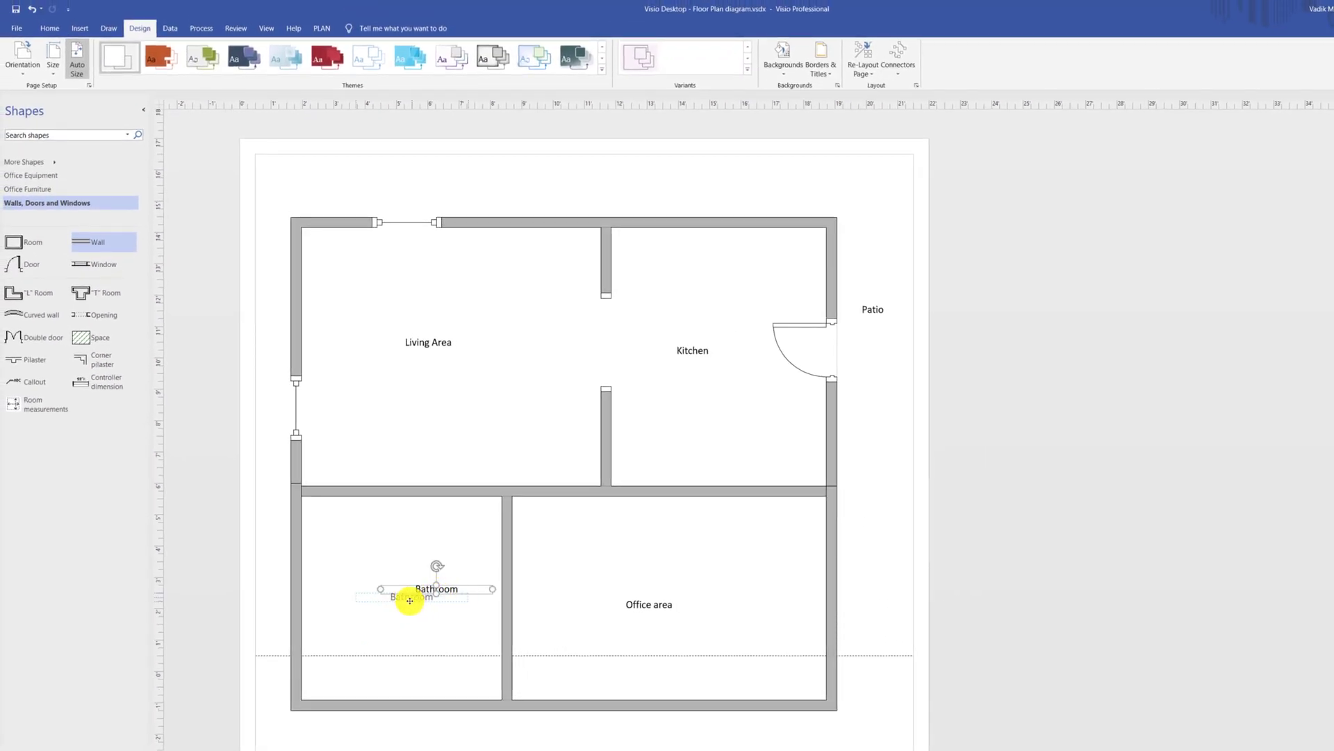
{"action": "left_click", "coordinate": [647, 605]}
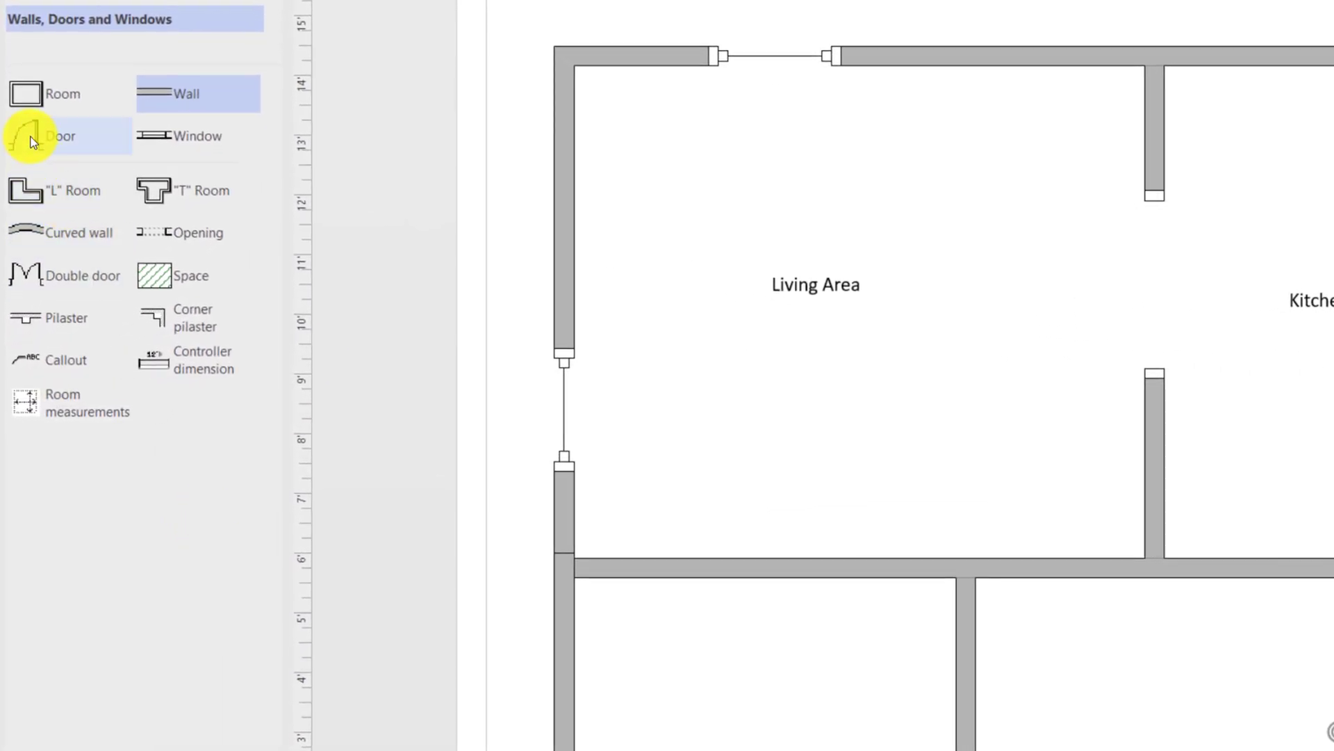
Step: Add a 2'-6" door between the Living Area and the Bathroom, and another between the Bathroom and the Office area
{"action": "left_click_drag", "start_coordinate": [30, 135], "coordinate": [777, 564]}
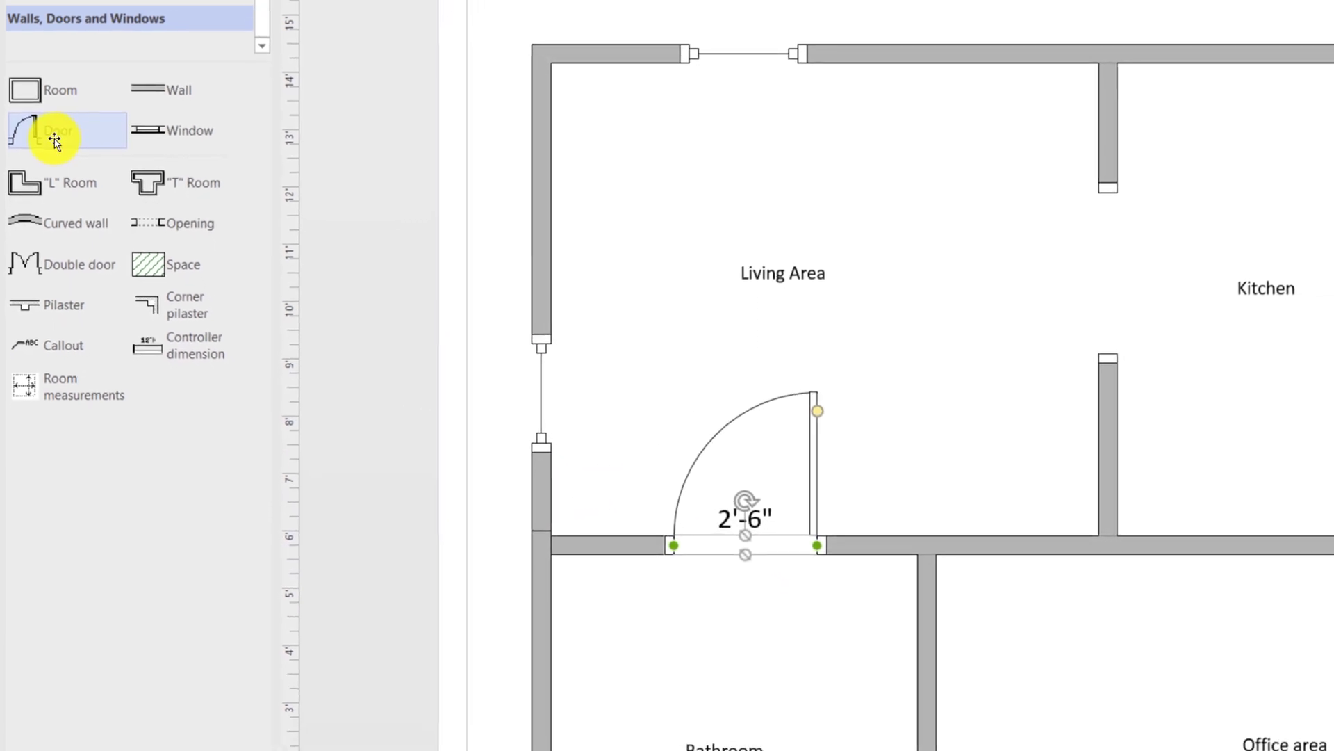
{"action": "left_click_drag", "start_coordinate": [56, 143], "coordinate": [769, 625]}
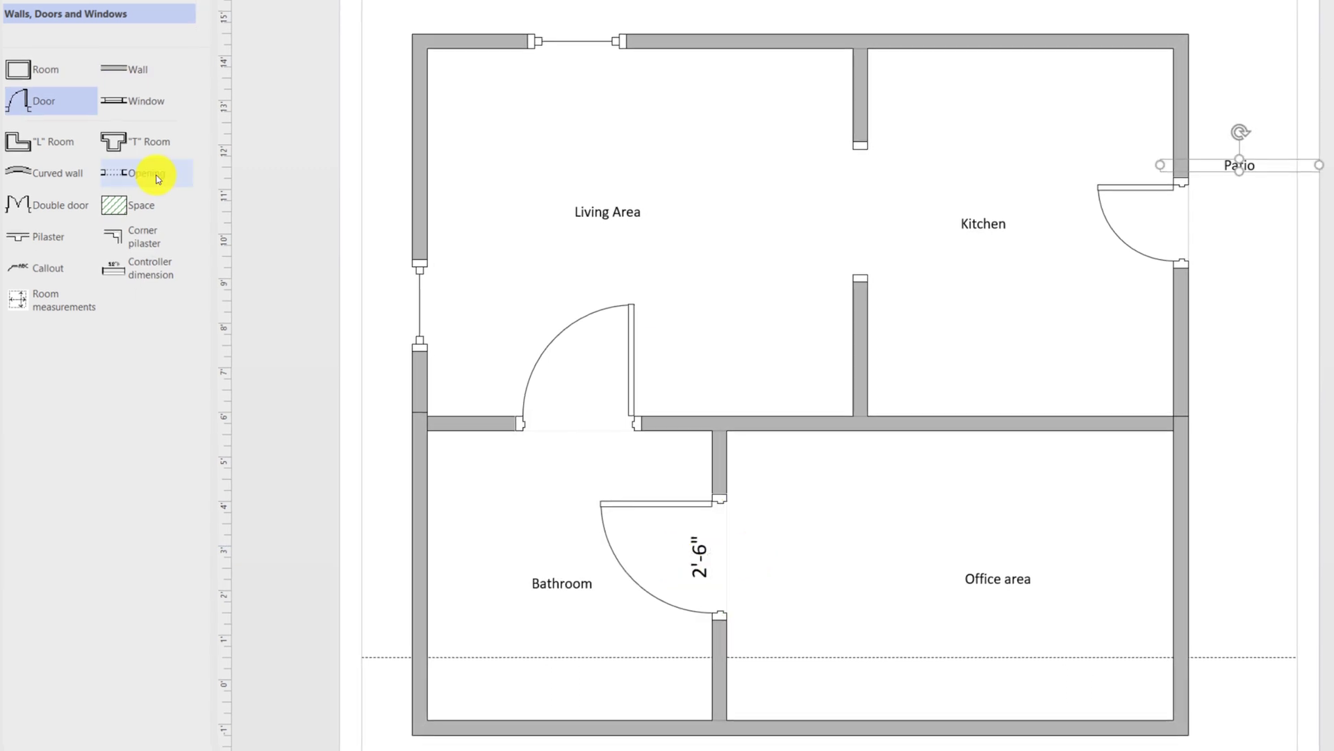
Step: Try a 2'-6" opening in the wall between the Kitchen and the Office area, and remove it
{"action": "left_click_drag", "start_coordinate": [160, 173], "coordinate": [820, 410]}
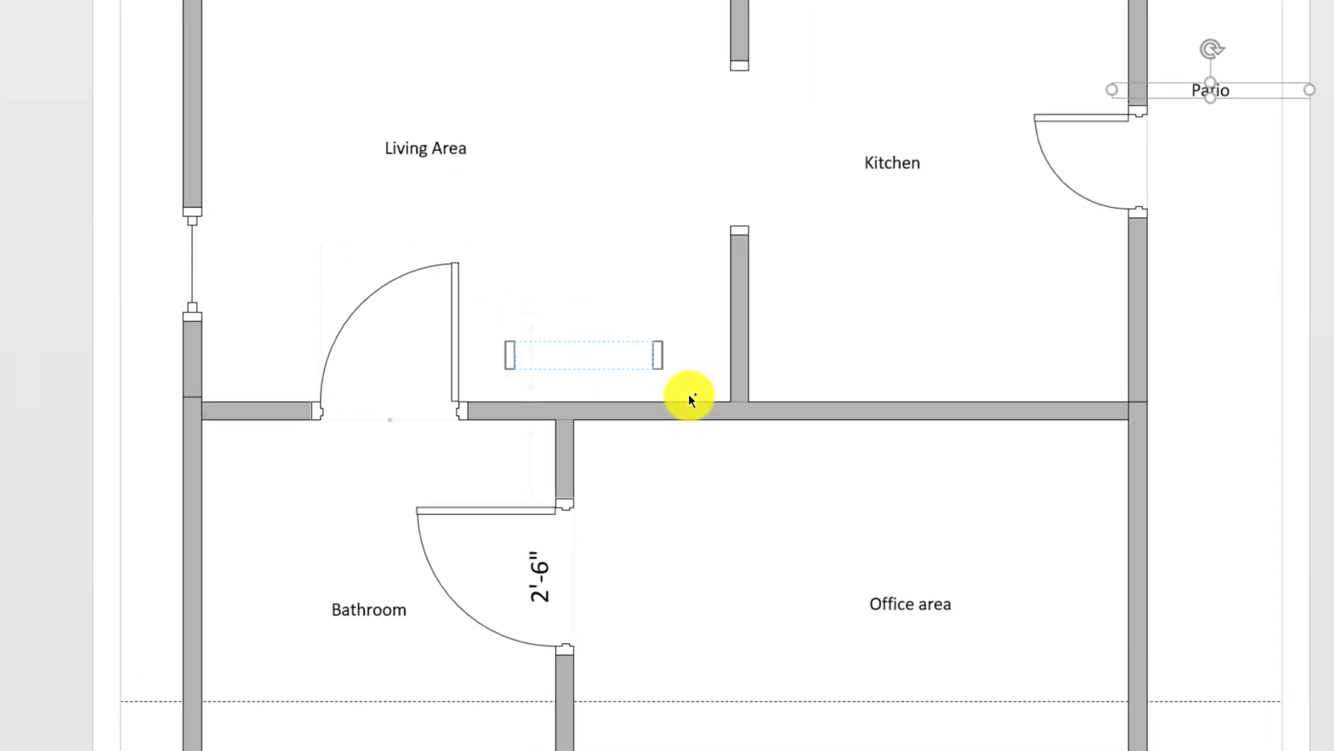
{"action": "left_click_drag", "start_coordinate": [689, 394], "coordinate": [826, 415]}
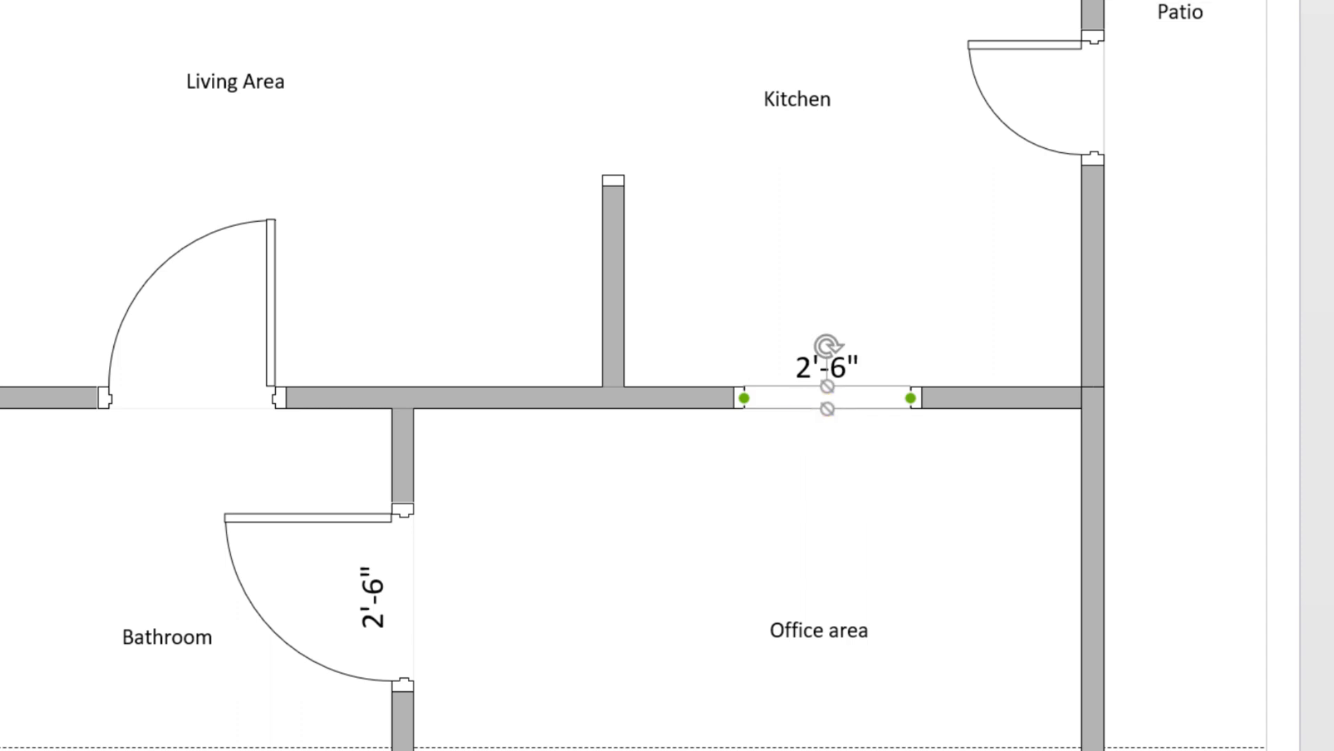
{"action": "key", "text": "Delete"}
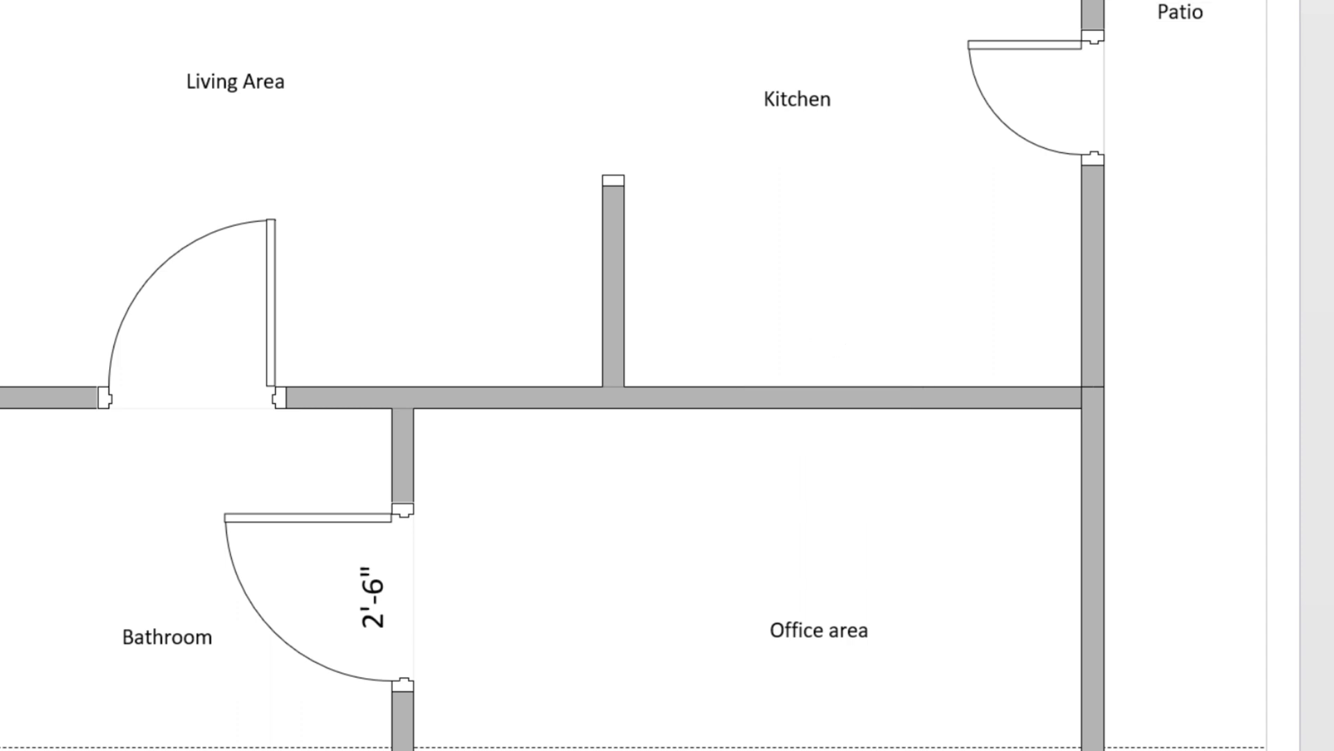
Step: Place a 2'-6" door in the wall between the Kitchen and the Office area
{"action": "left_click_drag", "start_coordinate": [640, 242], "coordinate": [852, 378]}
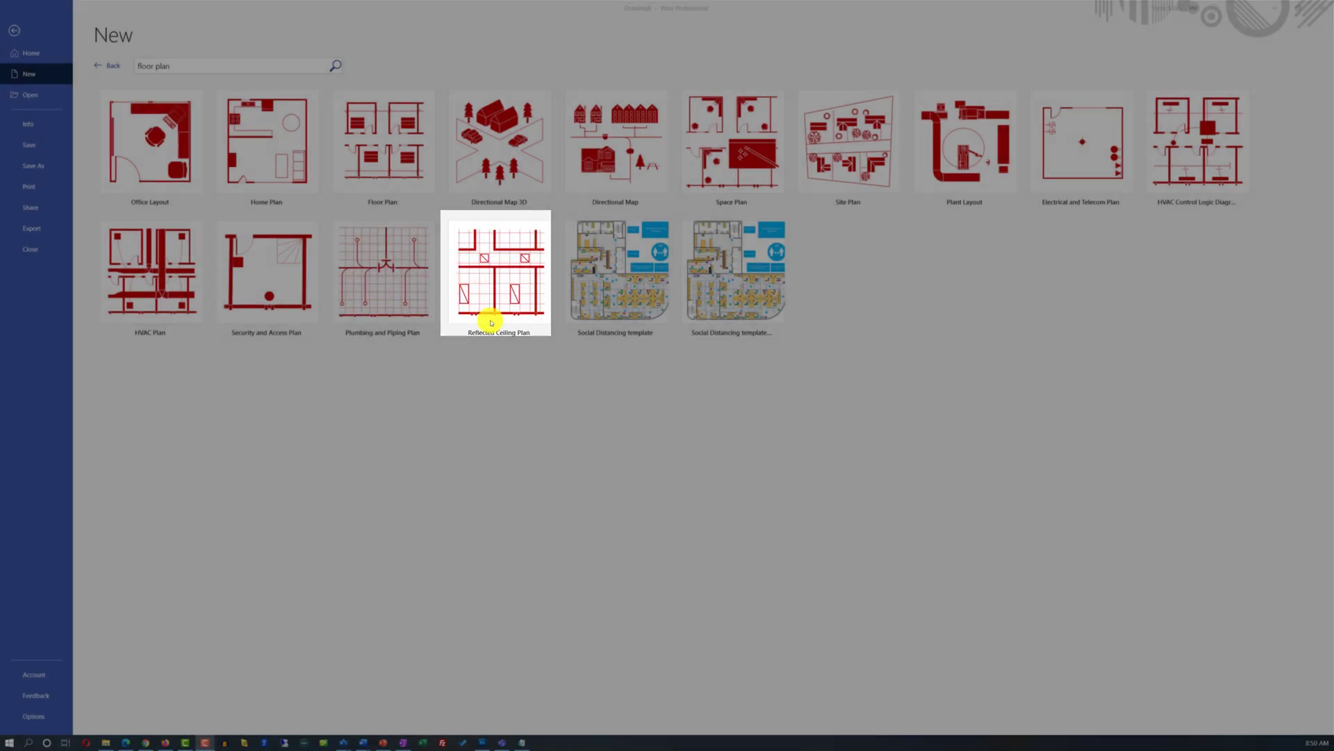
{"action": "double_click", "coordinate": [615, 306]}
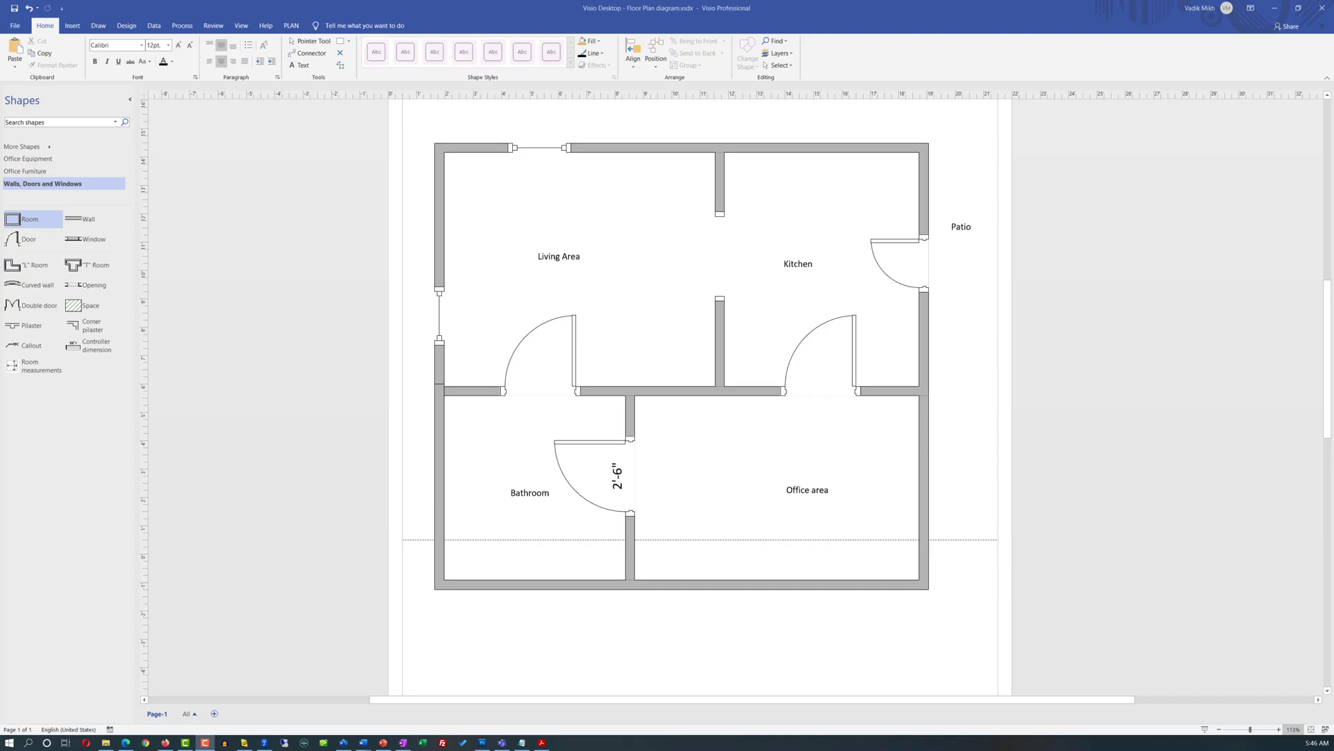
Step: Build a room left of the Living Area with an 8'-0" top wall and a vertical outer wall about 15'-6 1/8" long
{"action": "left_click_drag", "start_coordinate": [83, 218], "coordinate": [387, 185]}
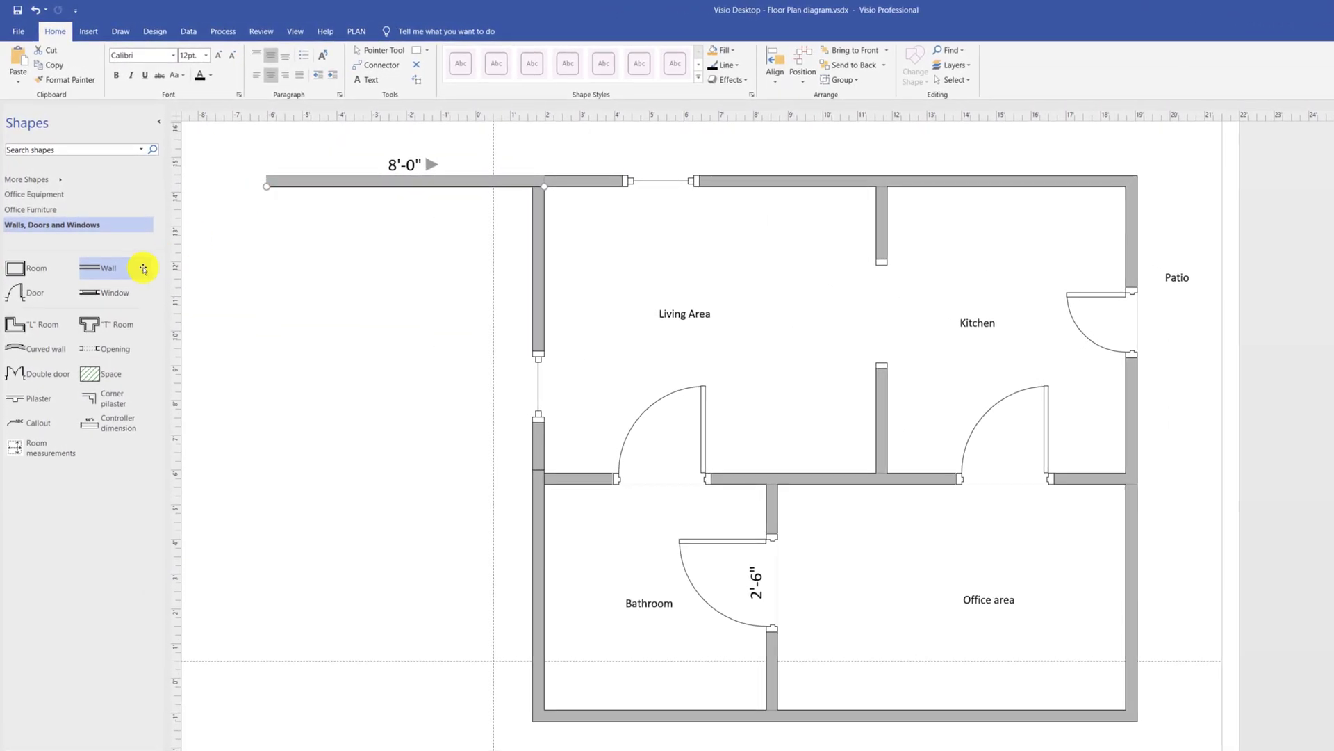
{"action": "left_click_drag", "start_coordinate": [323, 276], "coordinate": [357, 256]}
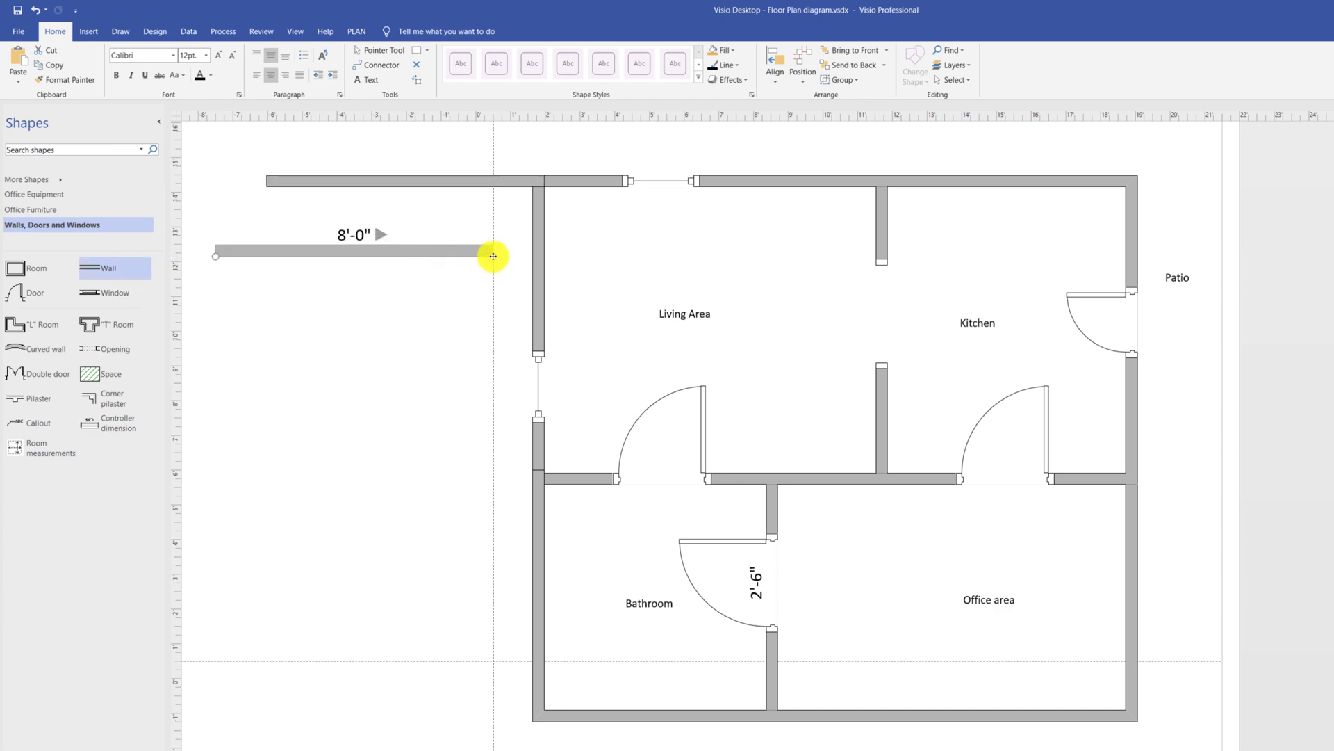
{"action": "left_click_drag", "start_coordinate": [493, 256], "coordinate": [266, 429]}
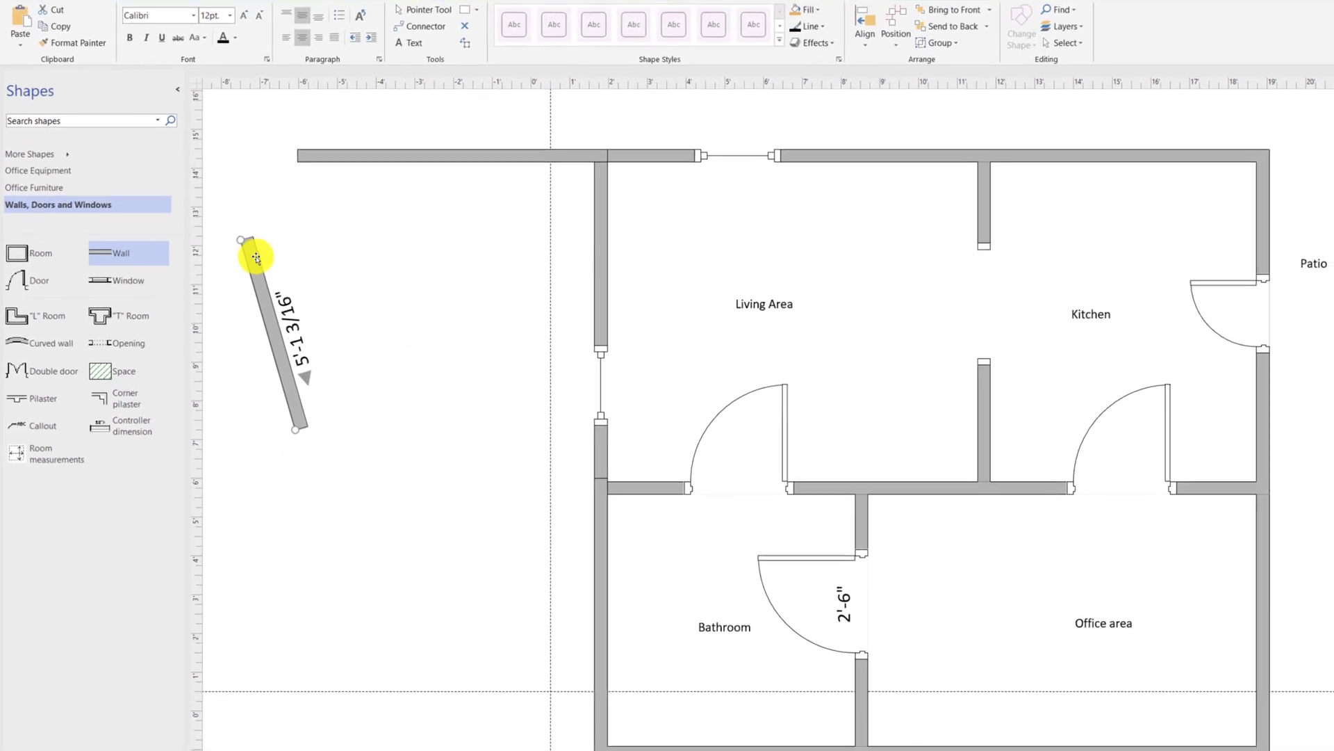
{"action": "left_click_drag", "start_coordinate": [257, 258], "coordinate": [299, 155]}
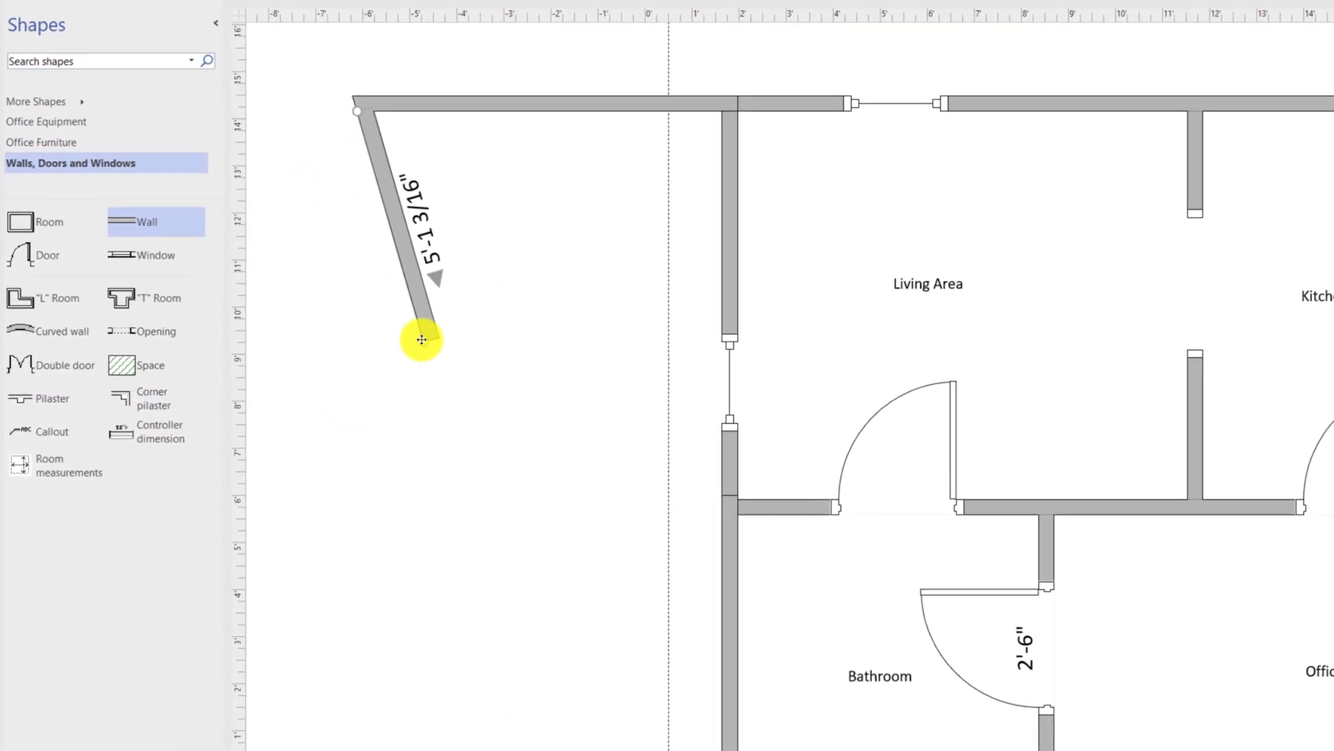
{"action": "left_click_drag", "start_coordinate": [422, 339], "coordinate": [363, 750]}
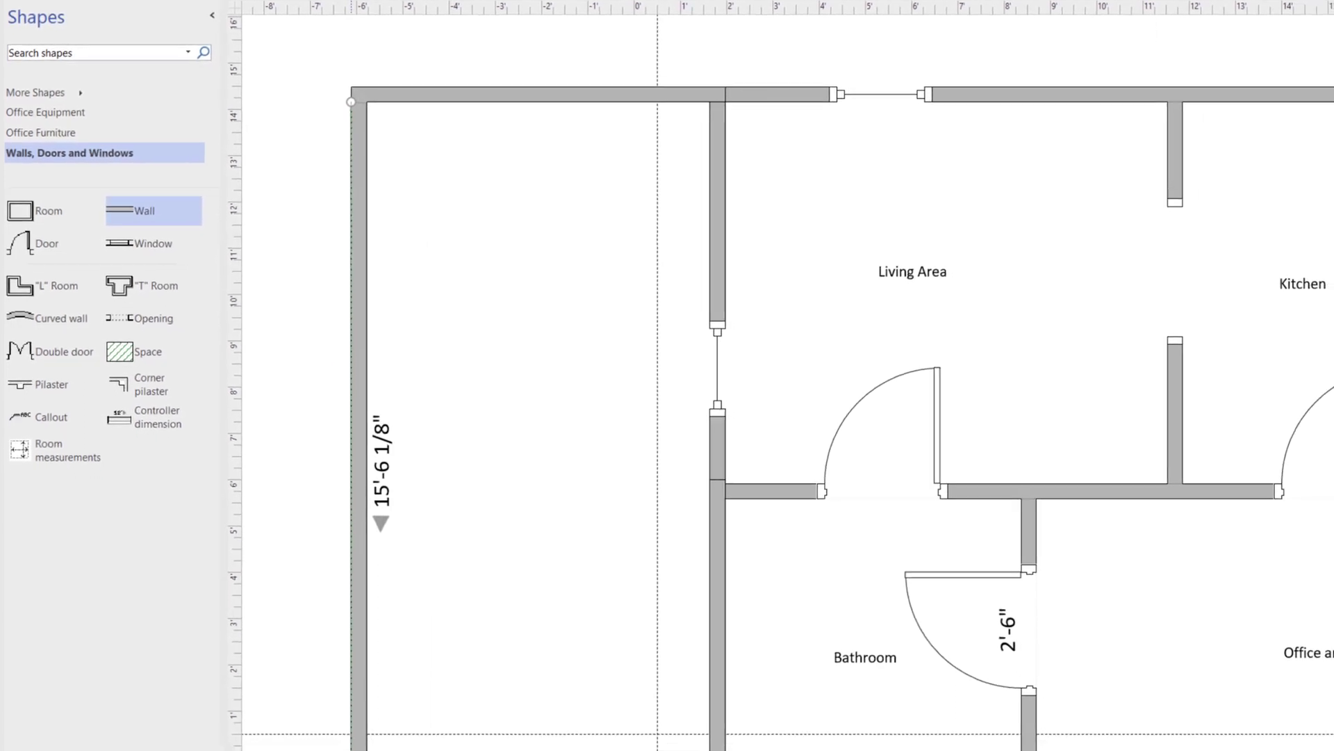
Step: Copy the Living Area label into the new left room and change its text to "Family Room"
{"action": "left_click", "coordinate": [912, 271]}
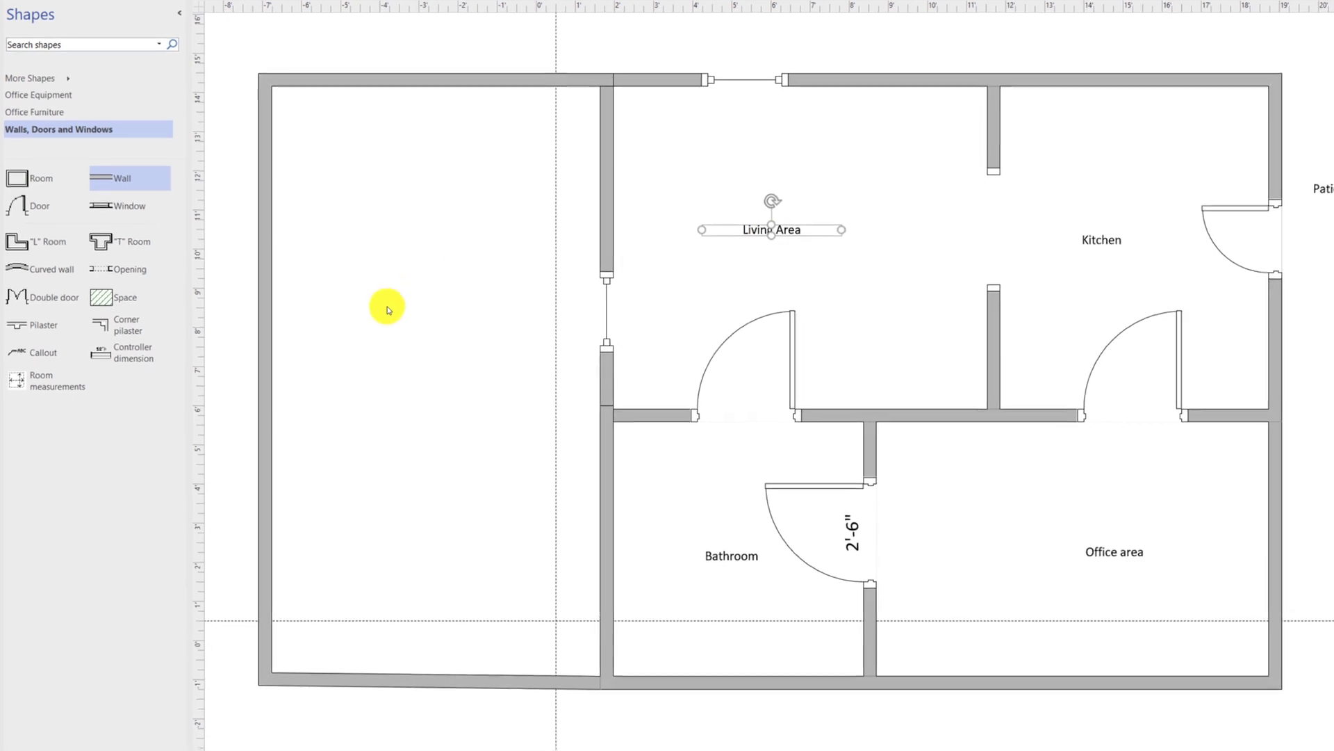
{"action": "left_click", "coordinate": [510, 342]}
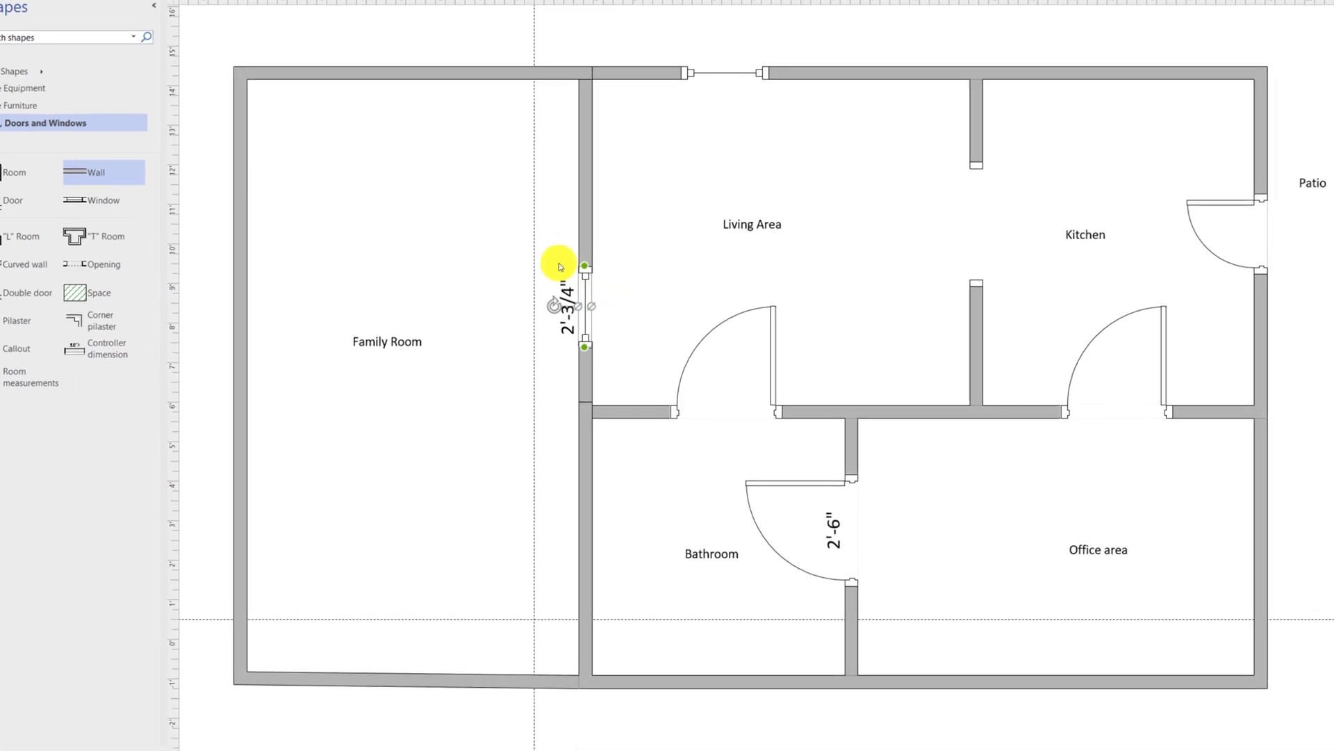
Step: Replace the window between the Family Room and the Living Area with an opening 3'-9" wide
{"action": "left_click", "coordinate": [574, 268]}
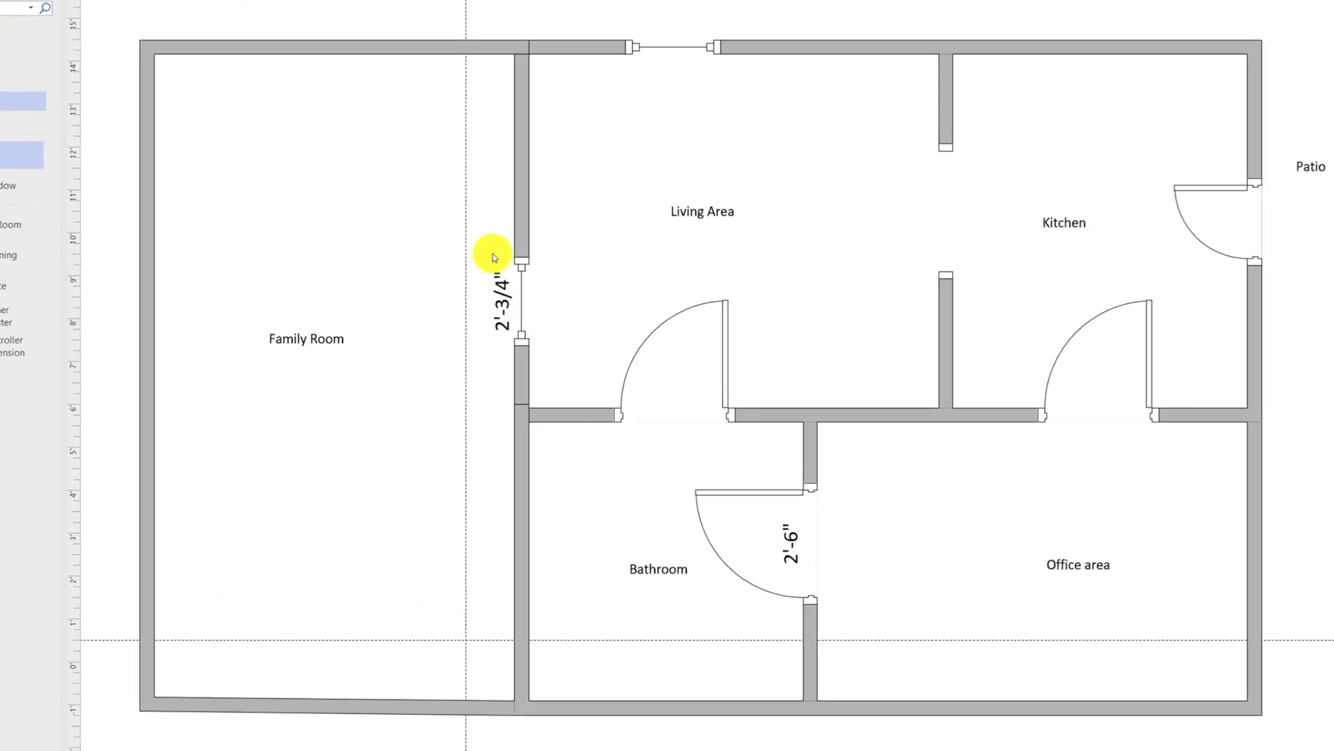
{"action": "key", "text": "ctrl+z"}
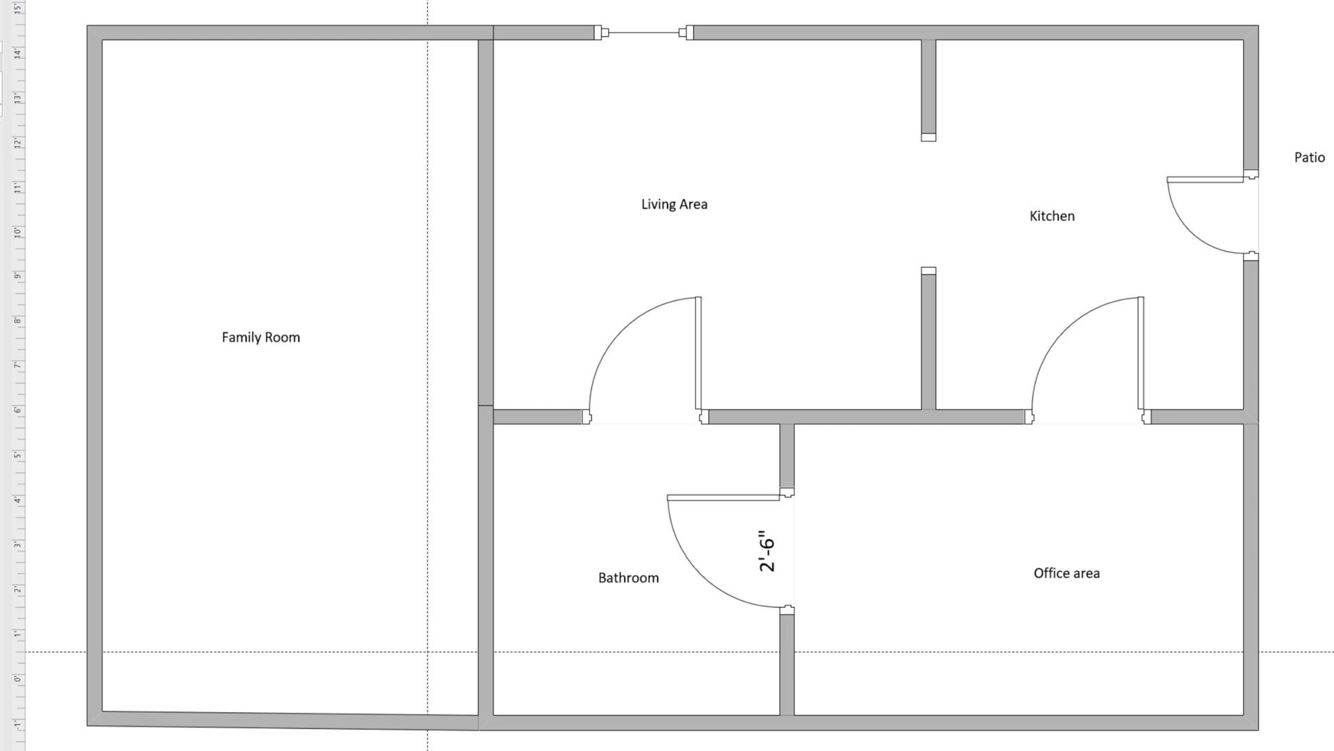
{"action": "left_click_drag", "start_coordinate": [1, 282], "coordinate": [532, 191]}
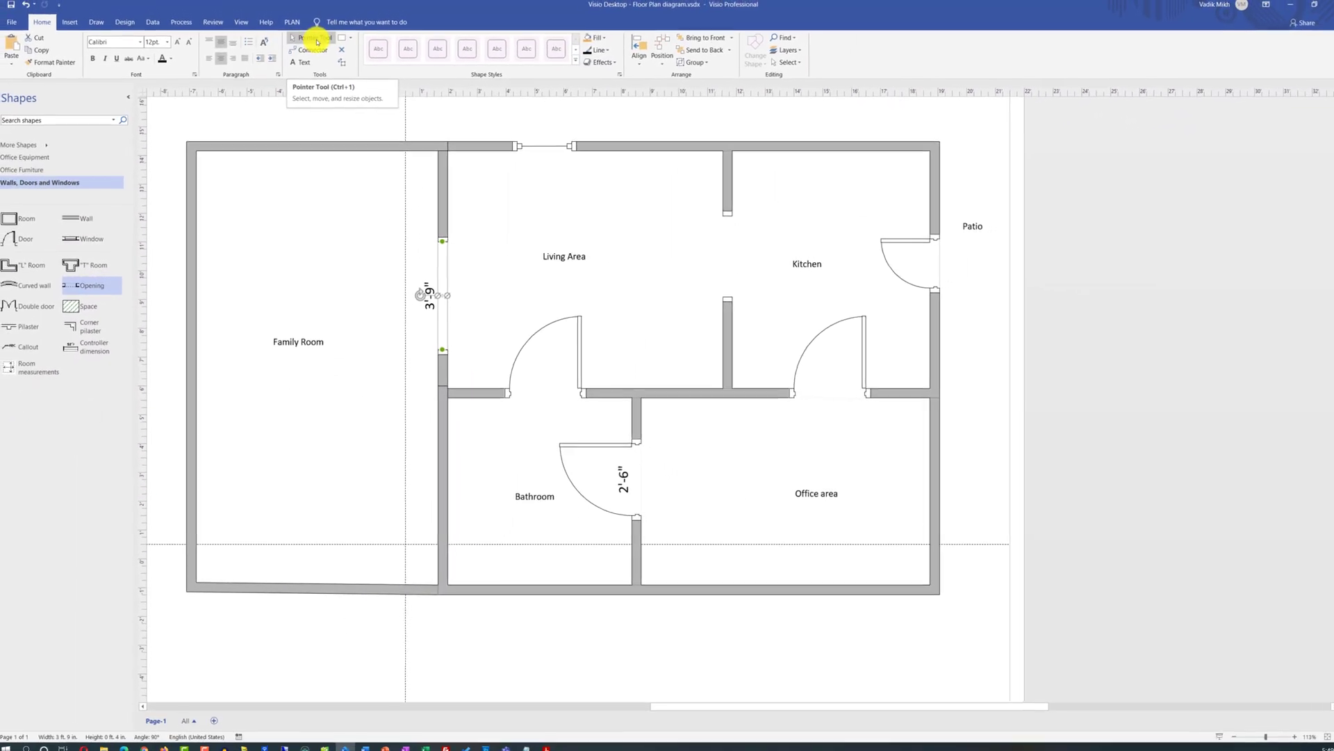
Step: Select the whole floor plan and move it to the right on the page
{"action": "left_click_drag", "start_coordinate": [166, 118], "coordinate": [931, 636]}
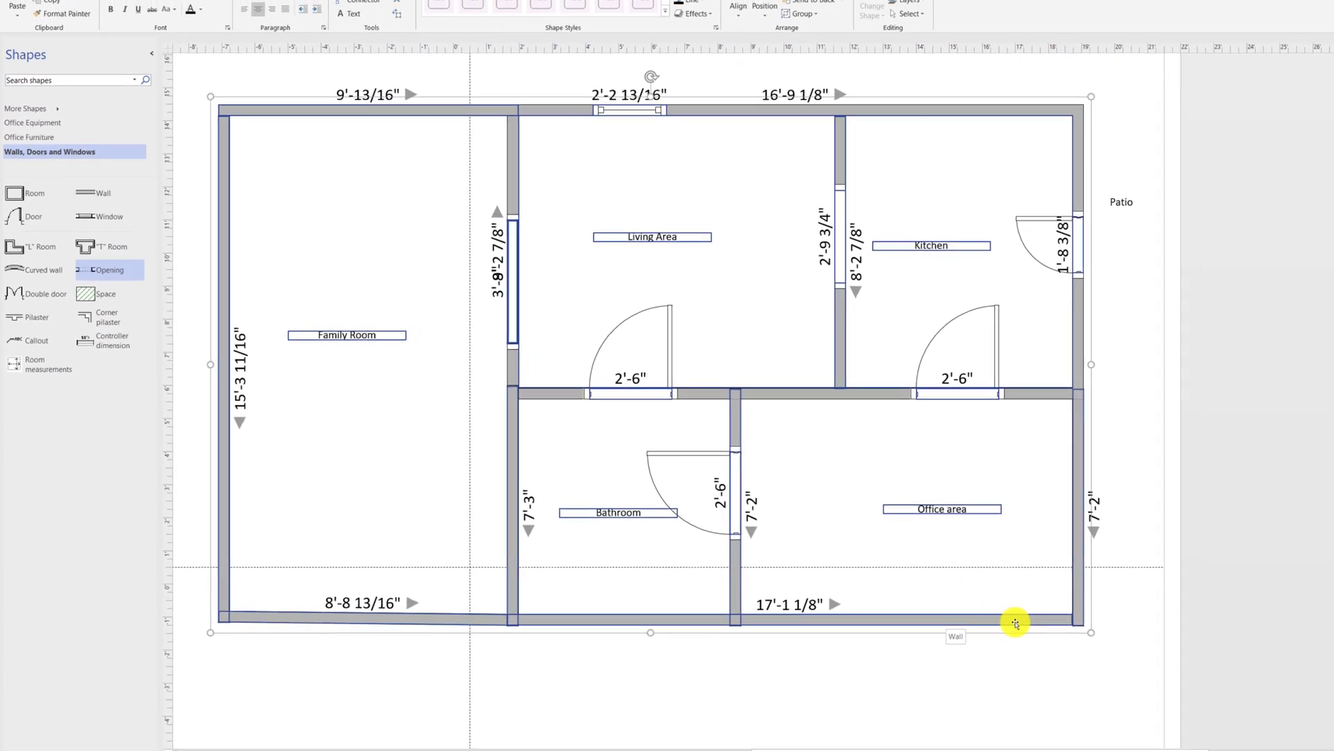
{"action": "left_click_drag", "start_coordinate": [986, 615], "coordinate": [1184, 714]}
{"action": "left_click_drag", "start_coordinate": [1077, 684], "coordinate": [1188, 671]}
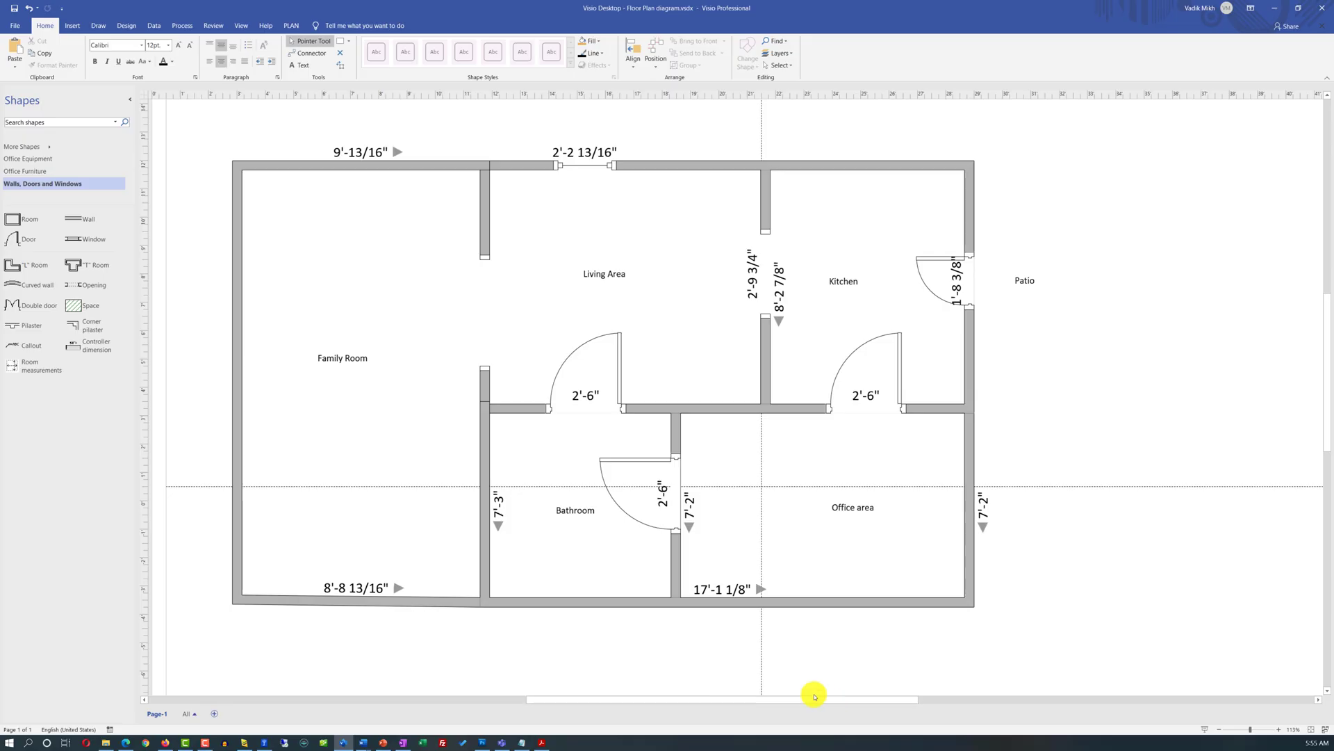
Step: Replace the opening between the Family Room and the Living Area with a double door widened to about 6'-4 7/8"
{"action": "left_click", "coordinate": [485, 326]}
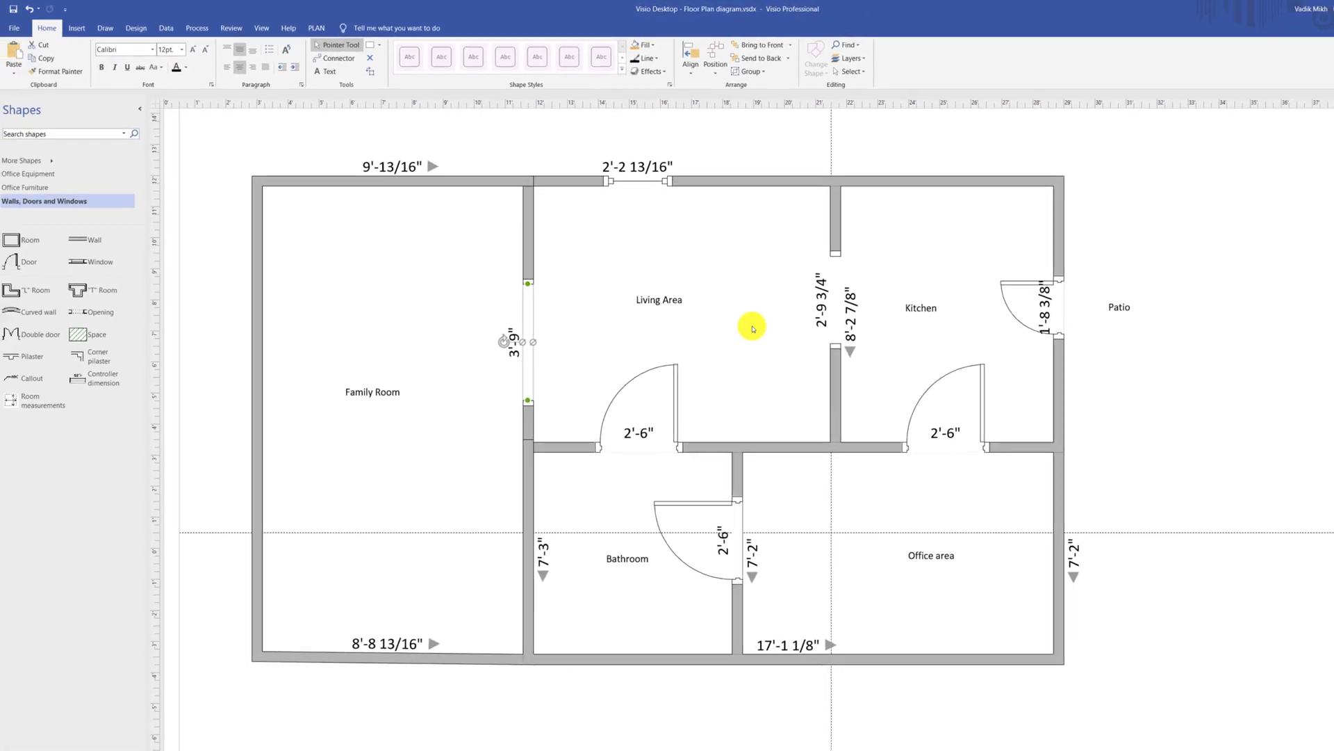
{"action": "key", "text": "Delete"}
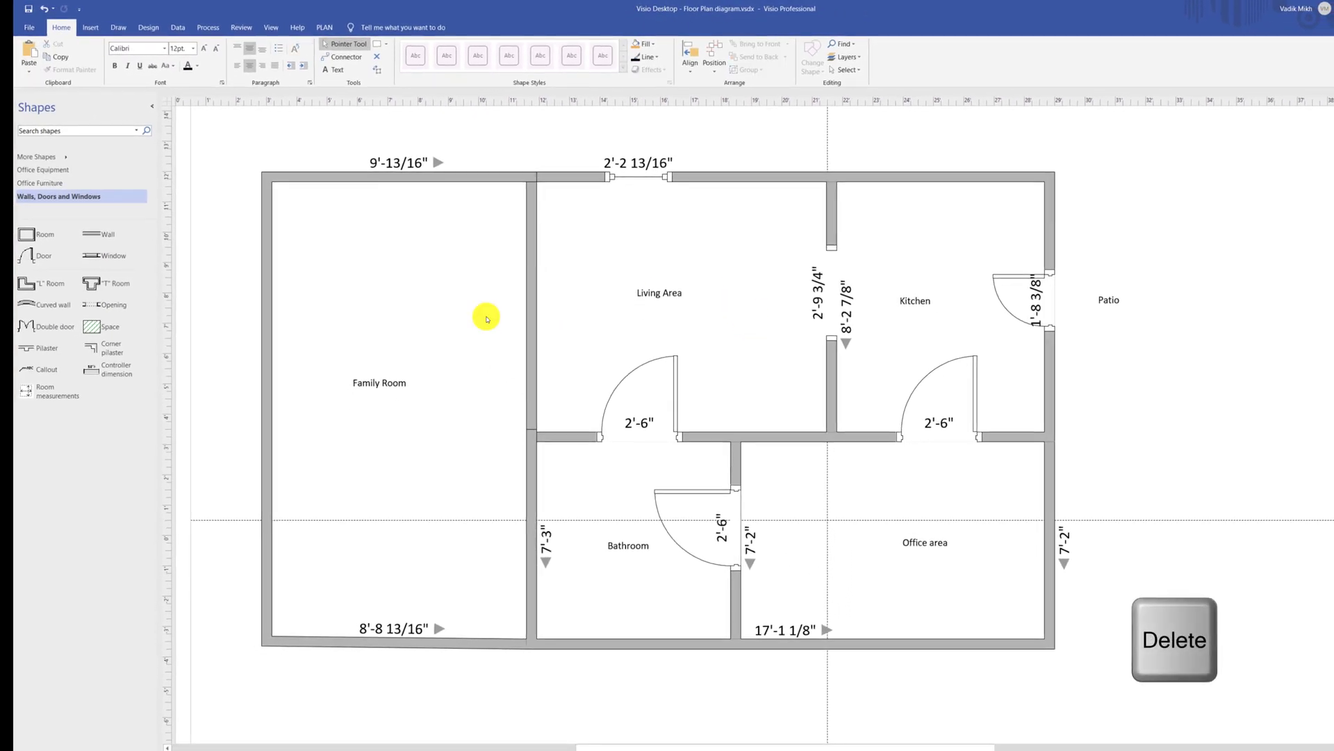
{"action": "left_click_drag", "start_coordinate": [69, 330], "coordinate": [514, 334]}
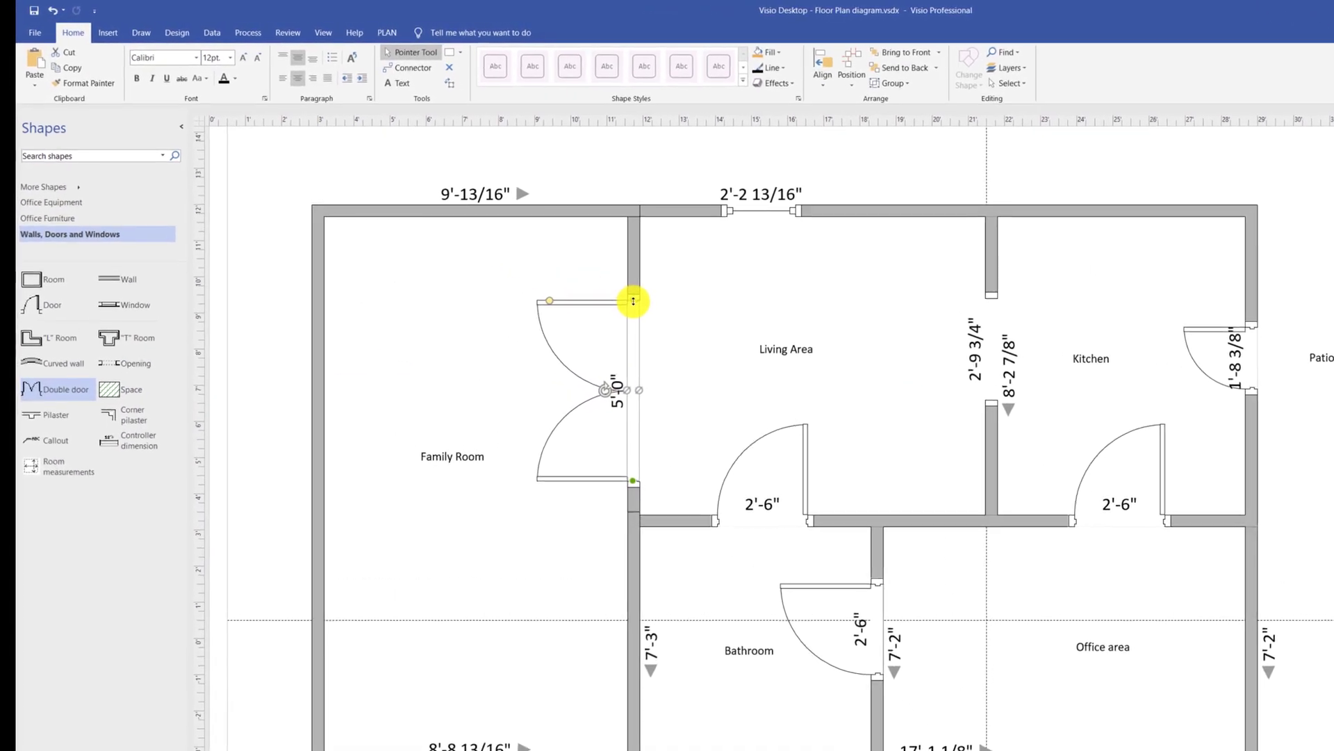
{"action": "left_click_drag", "start_coordinate": [660, 313], "coordinate": [659, 260]}
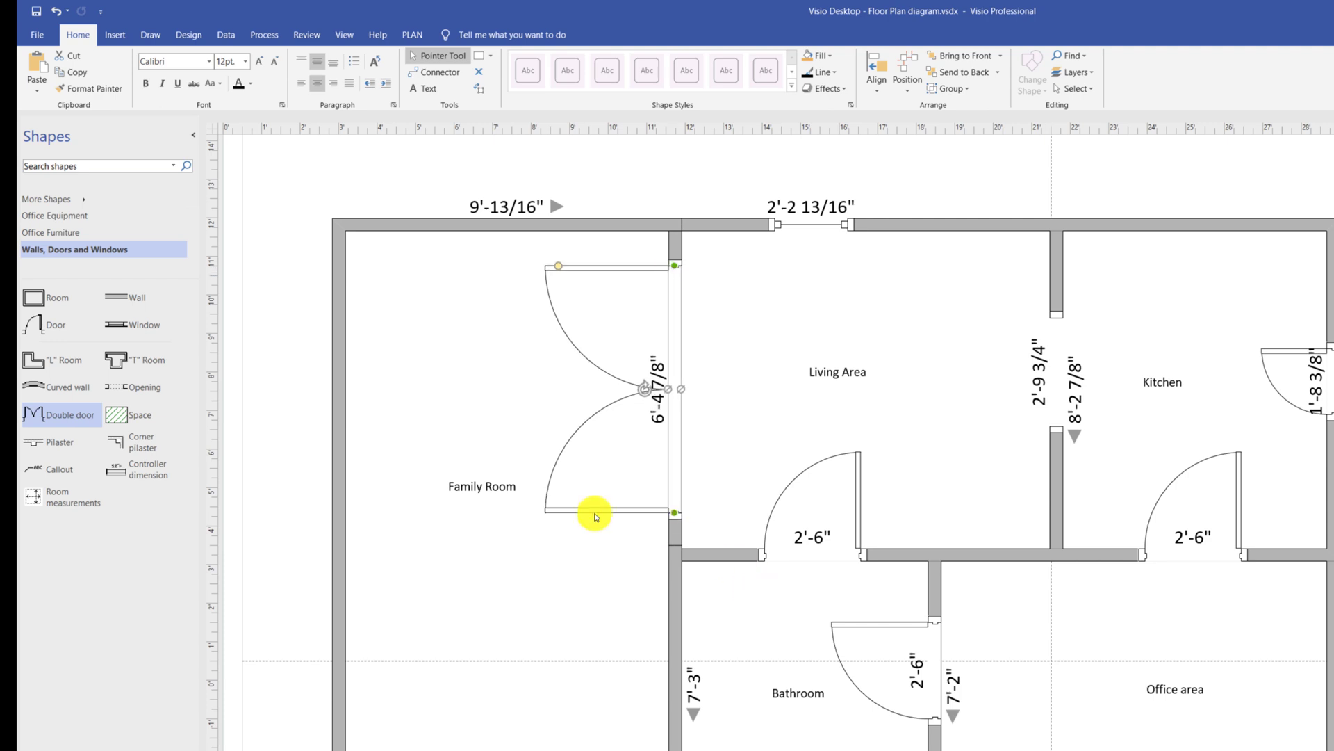
{"action": "left_click_drag", "start_coordinate": [595, 513], "coordinate": [596, 504]}
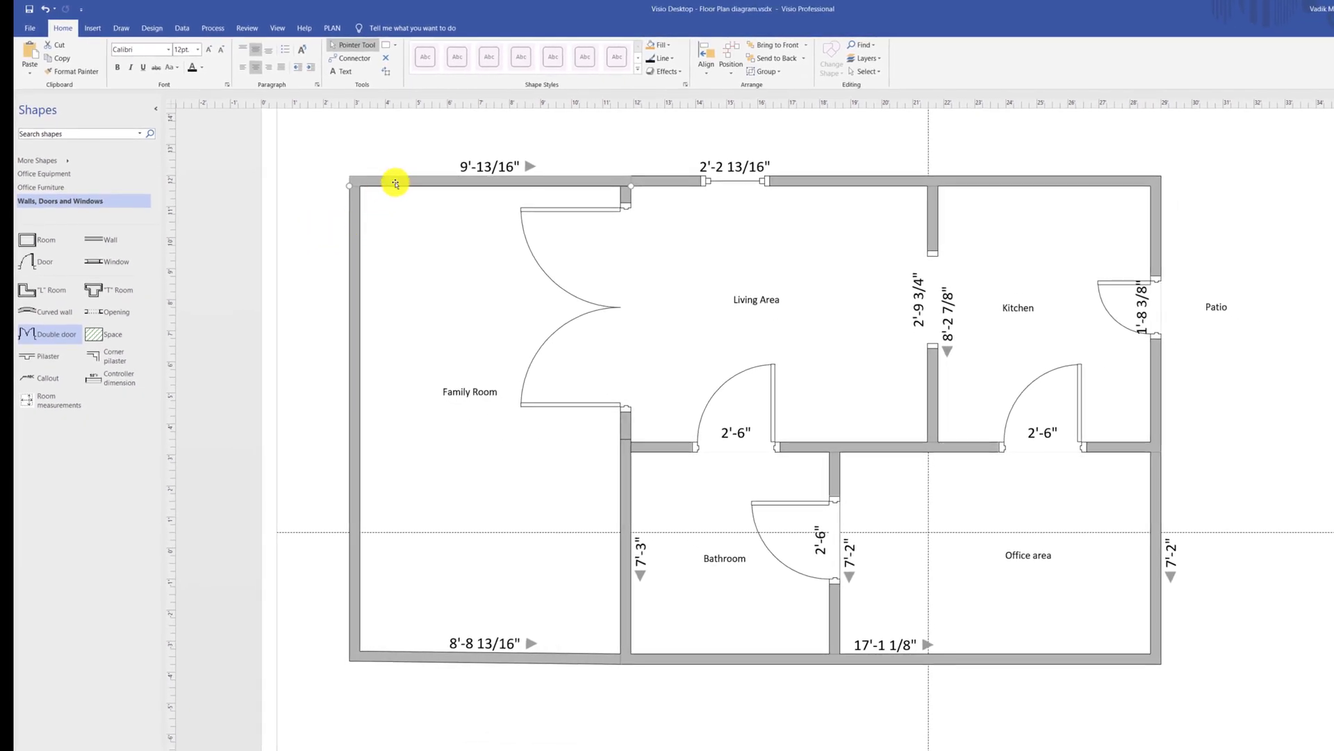
Step: Copy the Family Room's three outer walls and place the copy against its left side to form another room
{"action": "left_click", "coordinate": [355, 275]}
{"action": "left_click", "coordinate": [417, 661], "text": "shift"}
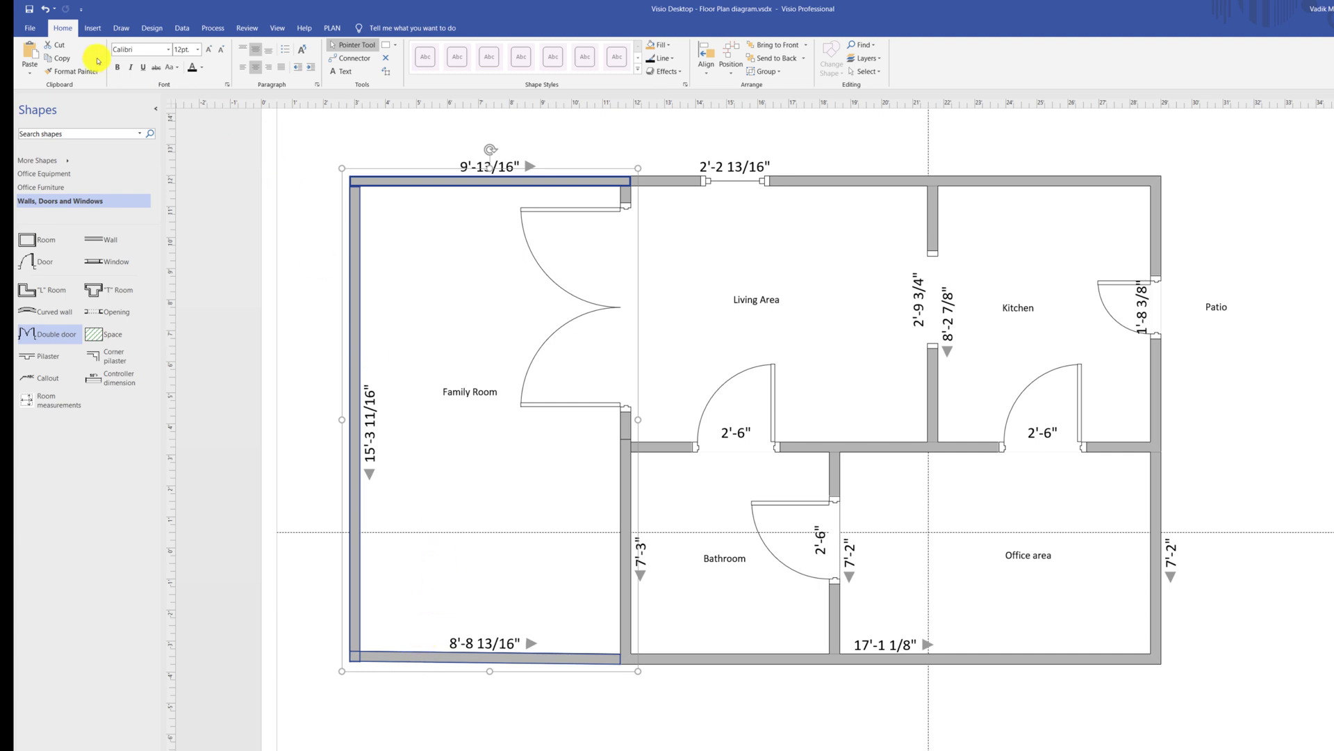
{"action": "left_click", "coordinate": [32, 59]}
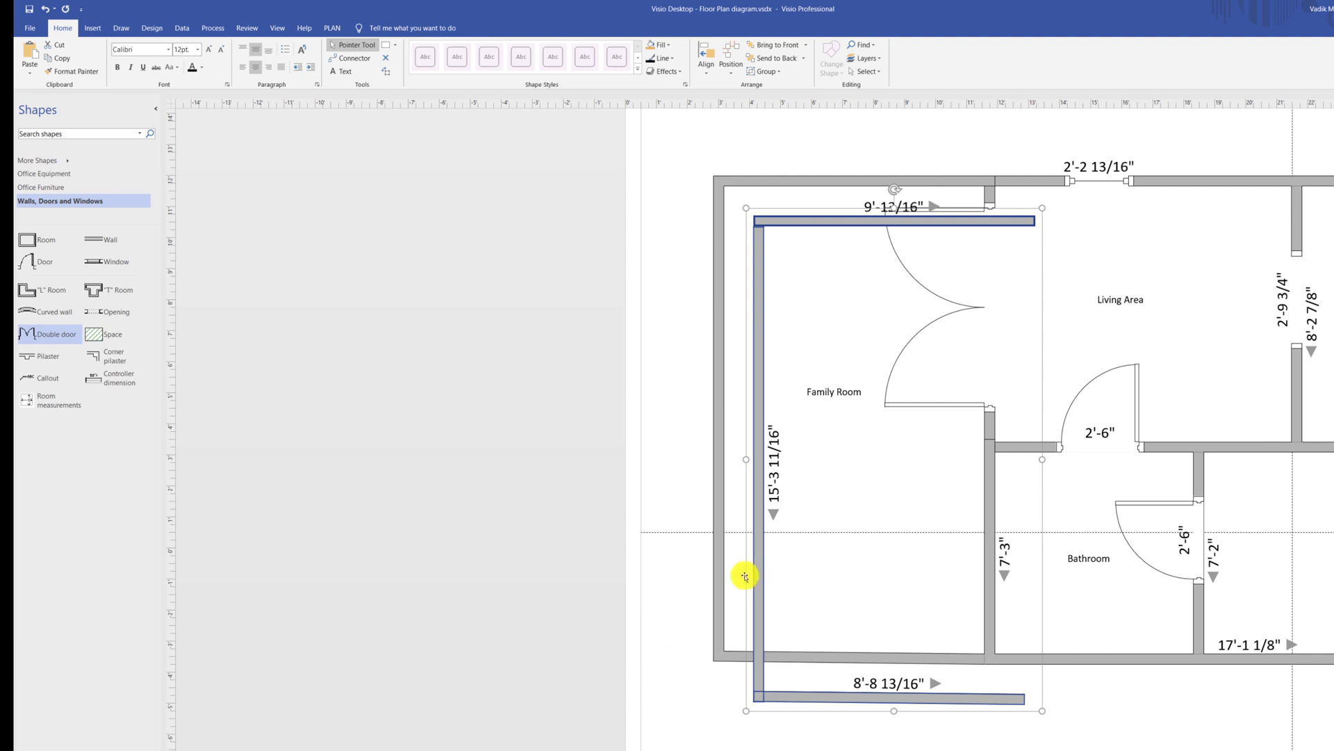
{"action": "left_click_drag", "start_coordinate": [744, 576], "coordinate": [440, 537]}
{"action": "left_click", "coordinate": [695, 718]}
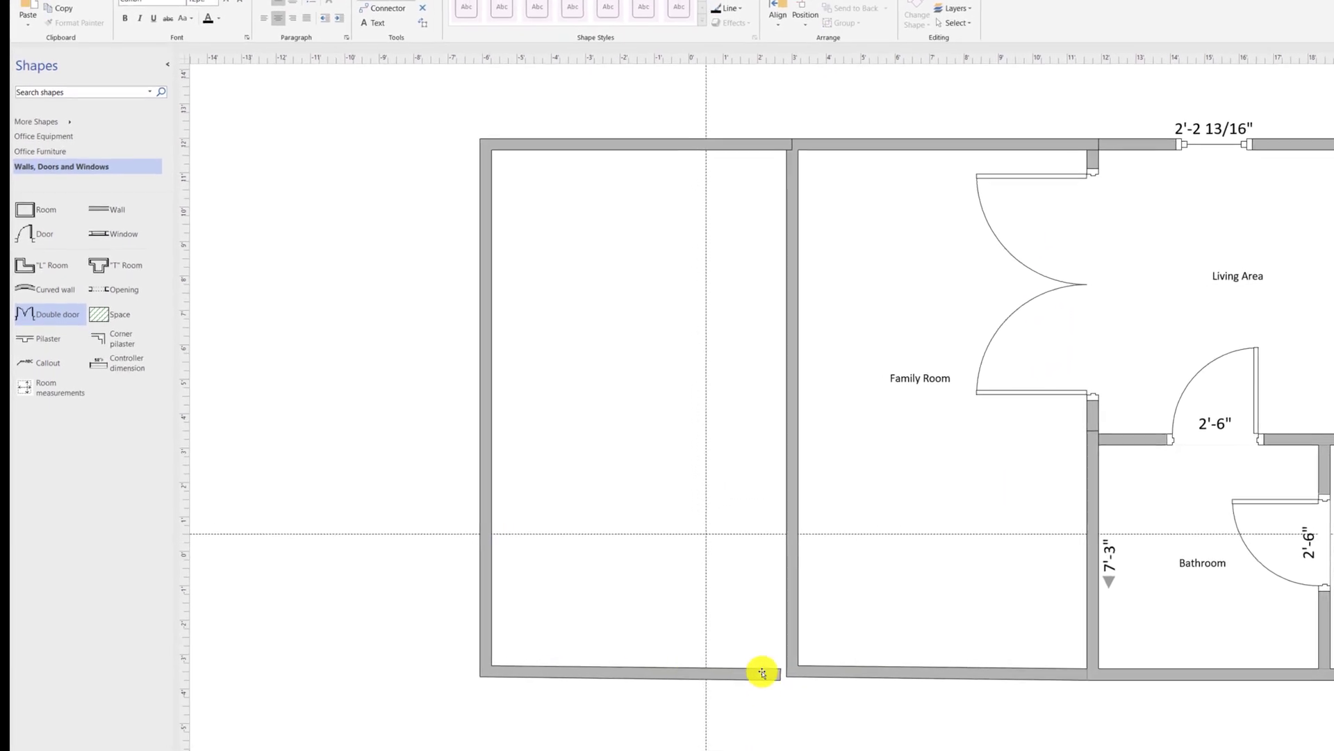
Step: Join the new room's lower wall to the Family Room wall, then widen the room outward to about 15'-1 1/16"
{"action": "left_click_drag", "start_coordinate": [763, 672], "coordinate": [793, 674]}
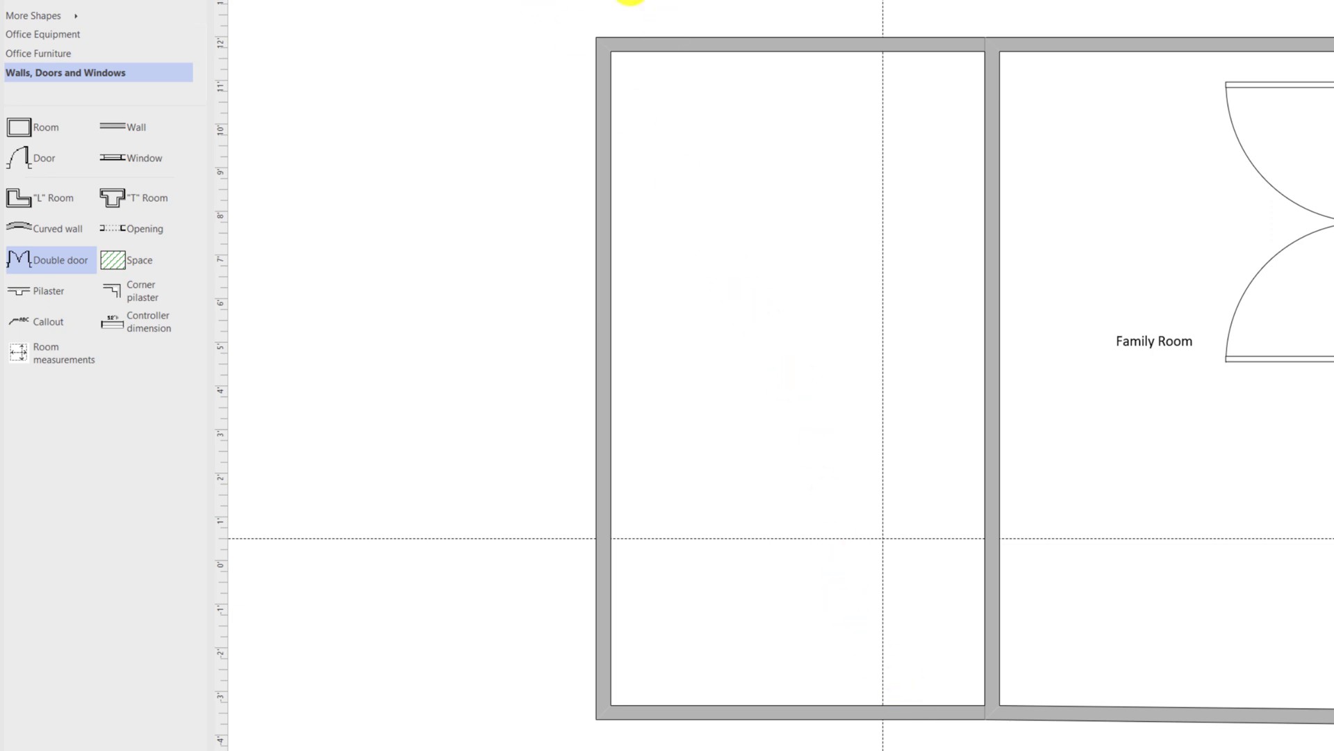
{"action": "left_click_drag", "start_coordinate": [631, 1], "coordinate": [982, 749]}
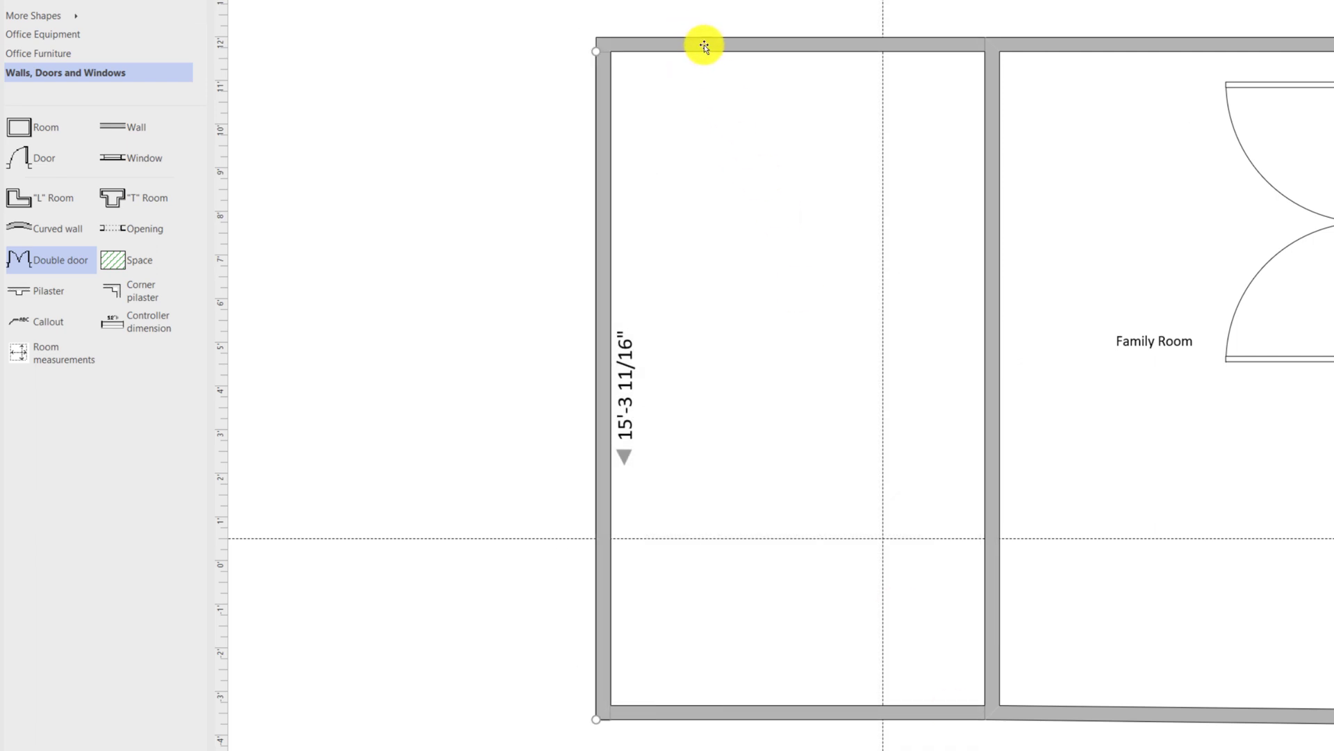
{"action": "left_click", "coordinate": [704, 45]}
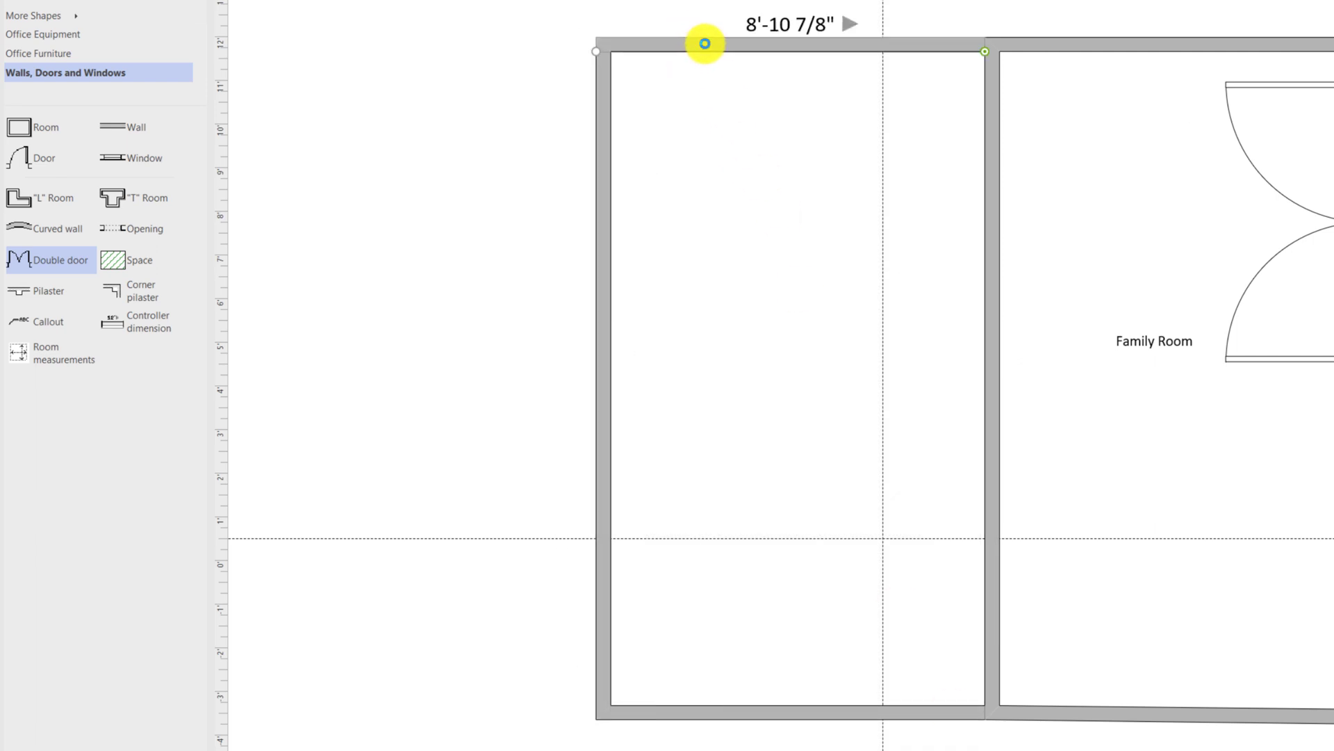
{"action": "left_click", "coordinate": [603, 129], "text": "shift"}
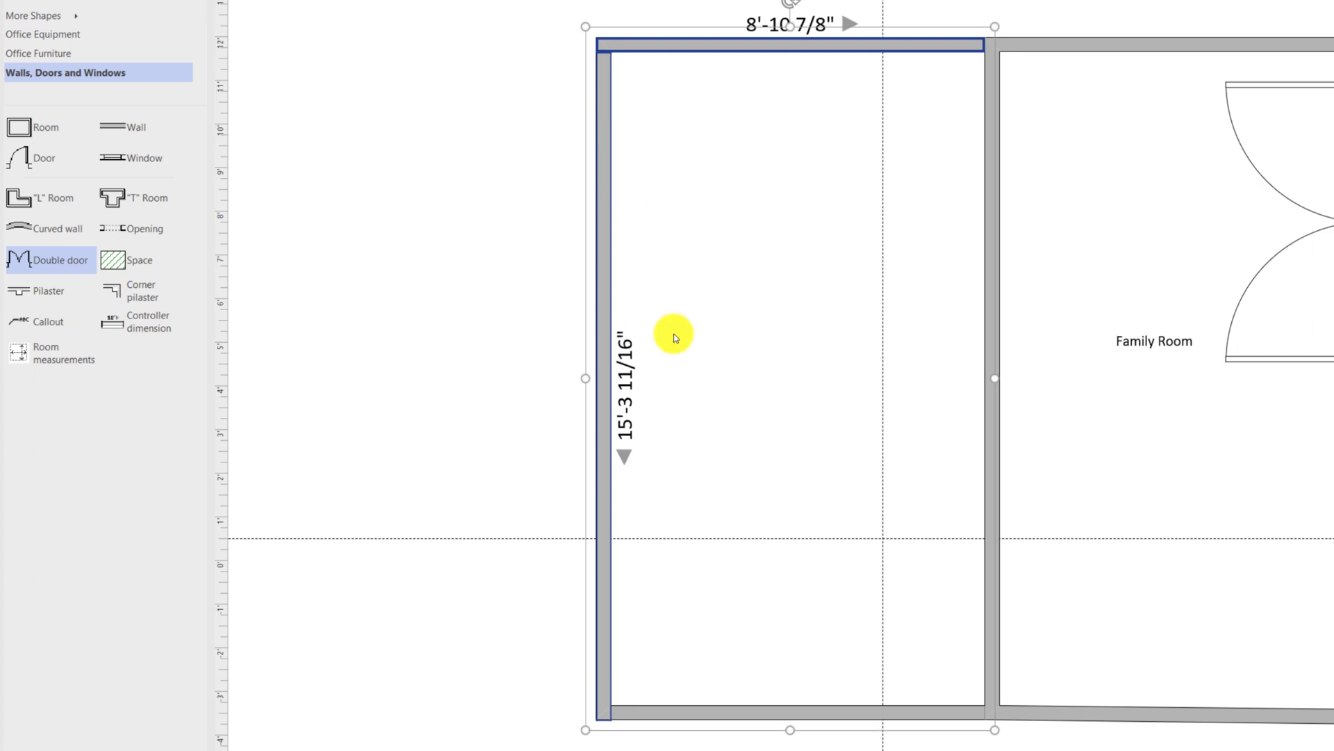
{"action": "left_click", "coordinate": [757, 714], "text": "shift"}
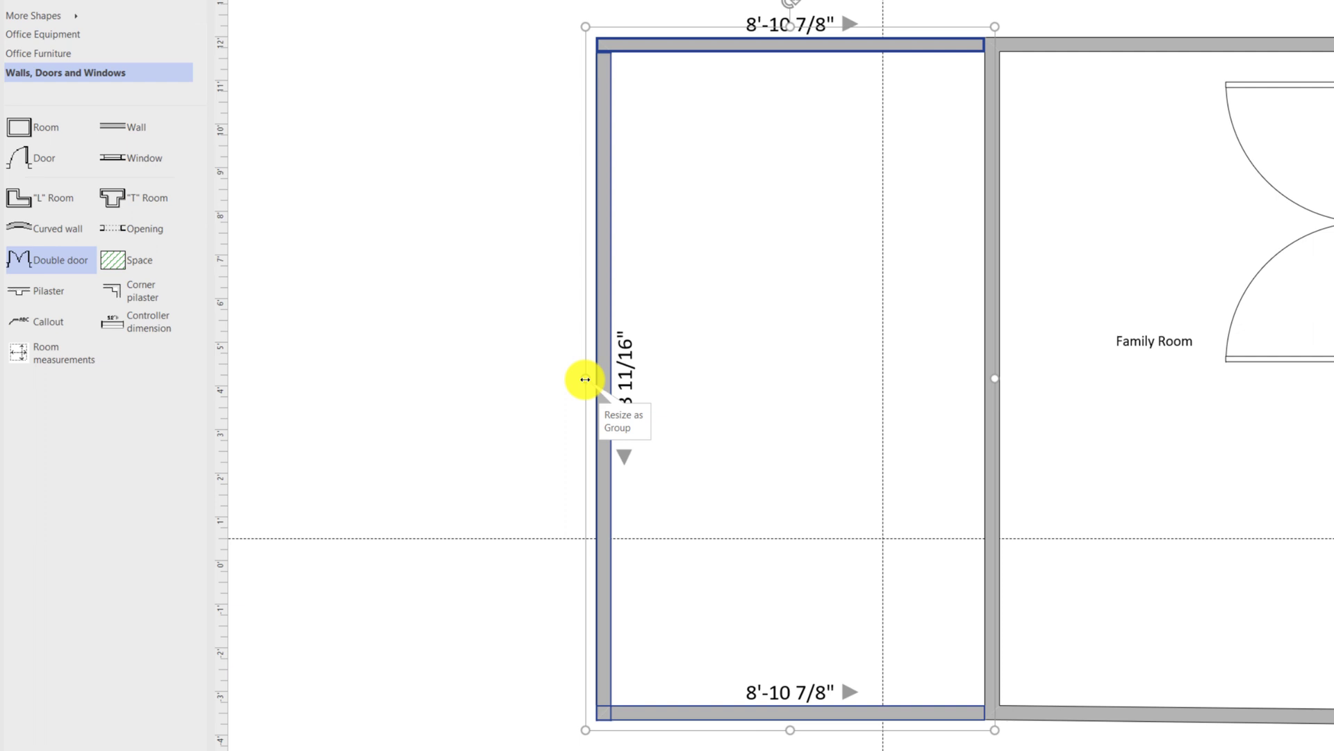
{"action": "left_click_drag", "start_coordinate": [585, 378], "coordinate": [316, 411]}
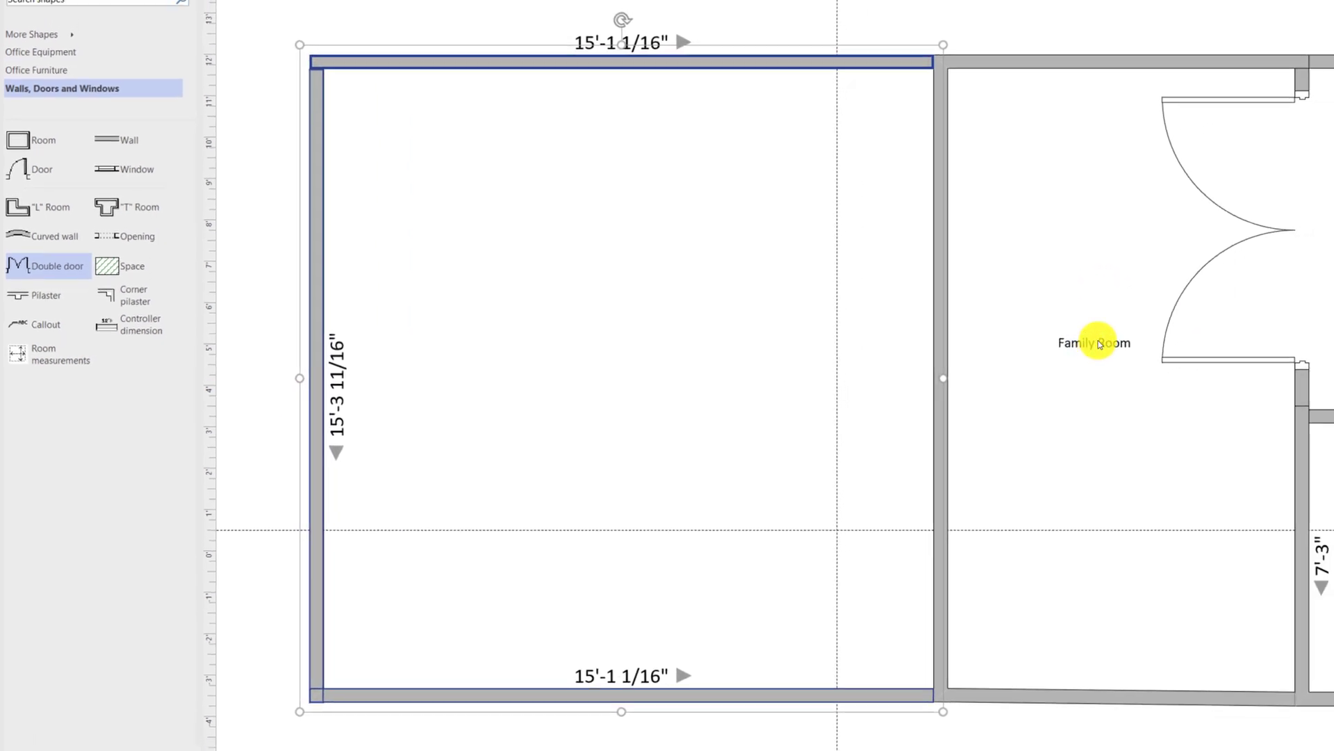
Step: Copy the Family Room label into the new room and change its text to Garage
{"action": "left_click", "coordinate": [1098, 343]}
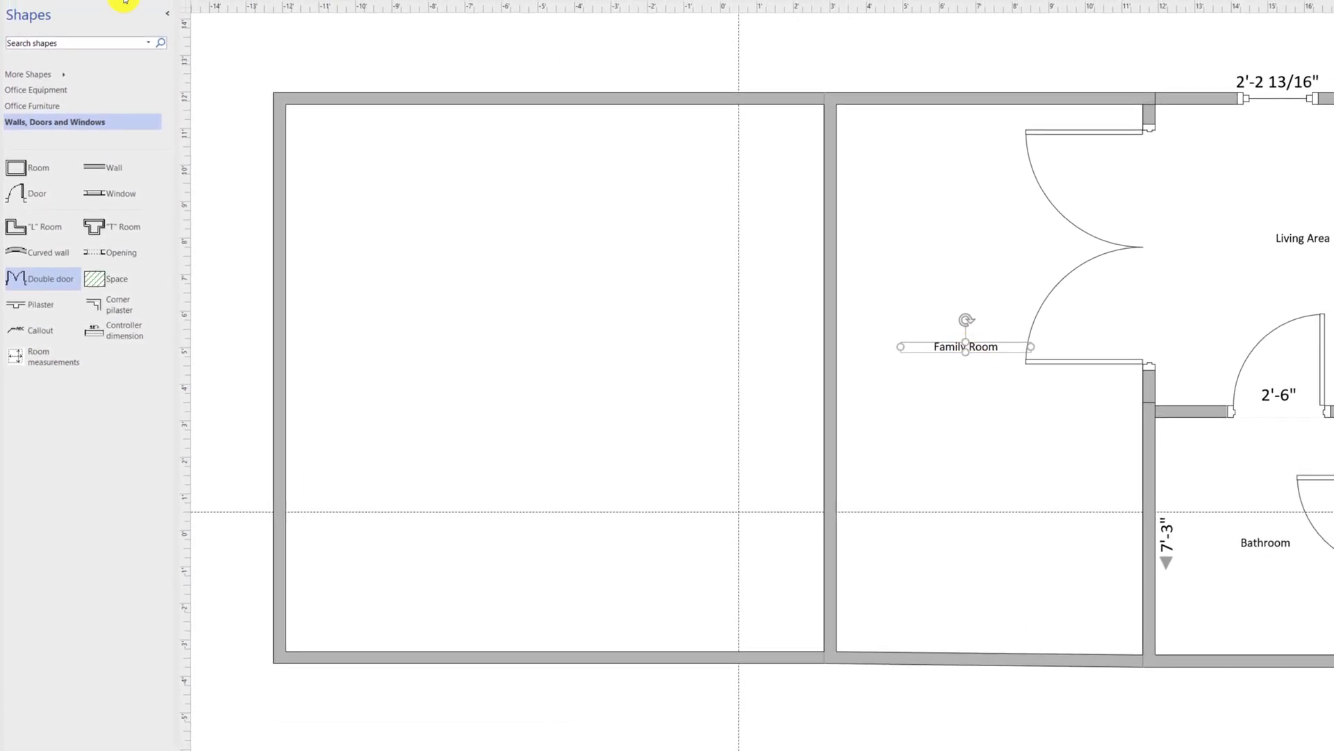
{"action": "right_click", "coordinate": [517, 323]}
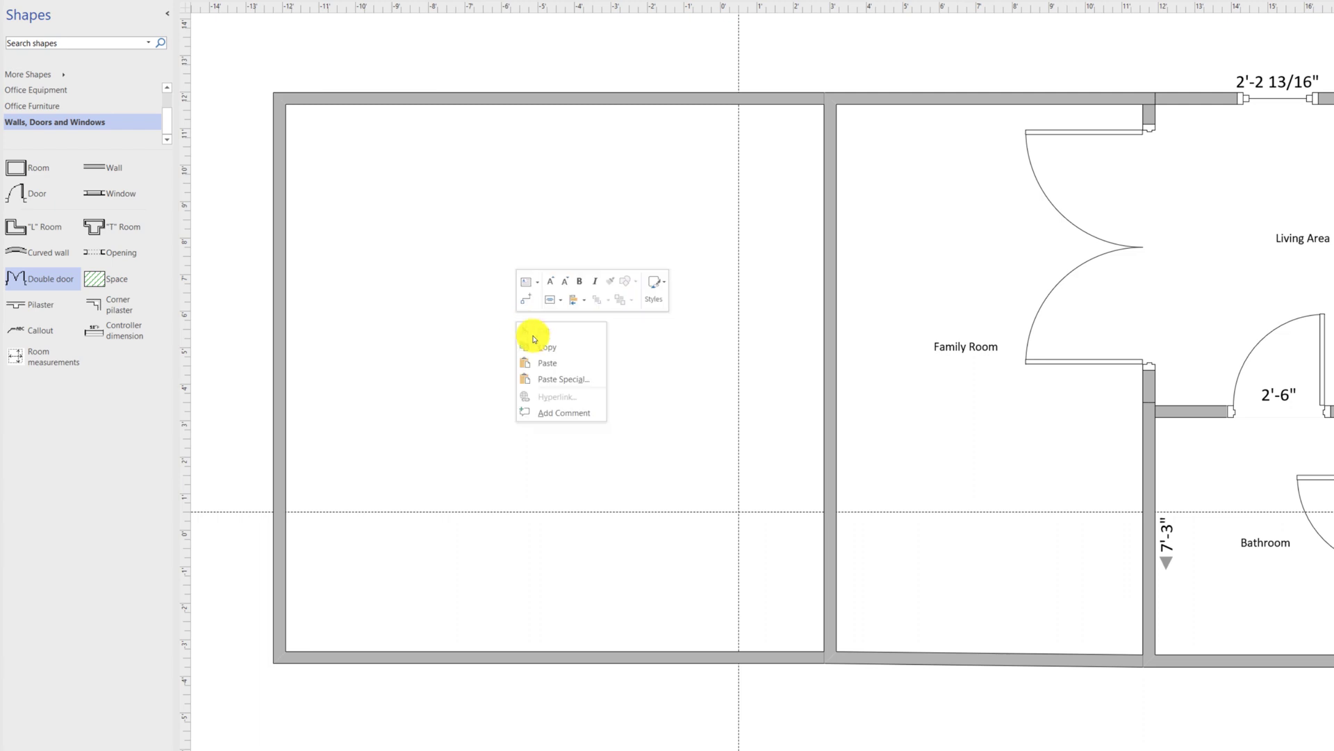
{"action": "left_click", "coordinate": [547, 361]}
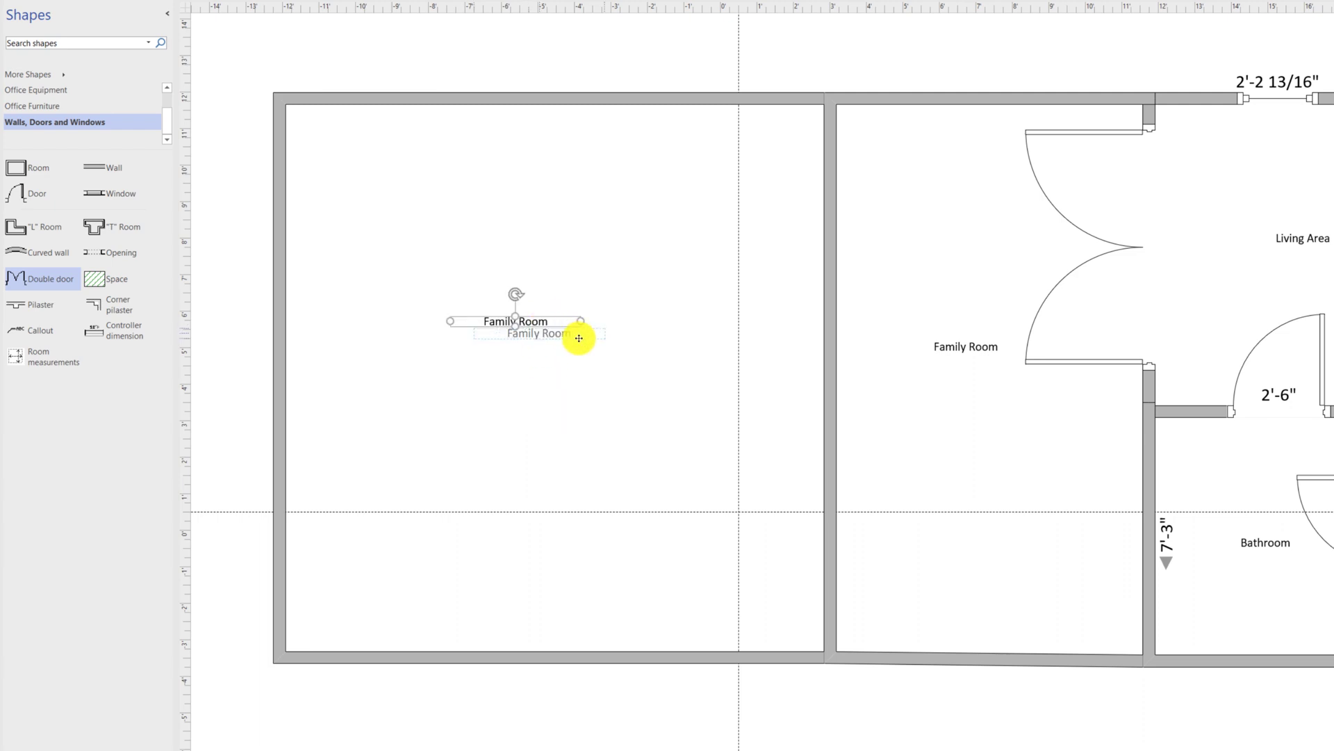
{"action": "left_click_drag", "start_coordinate": [593, 345], "coordinate": [590, 340]}
{"action": "type", "text": "Garage"}
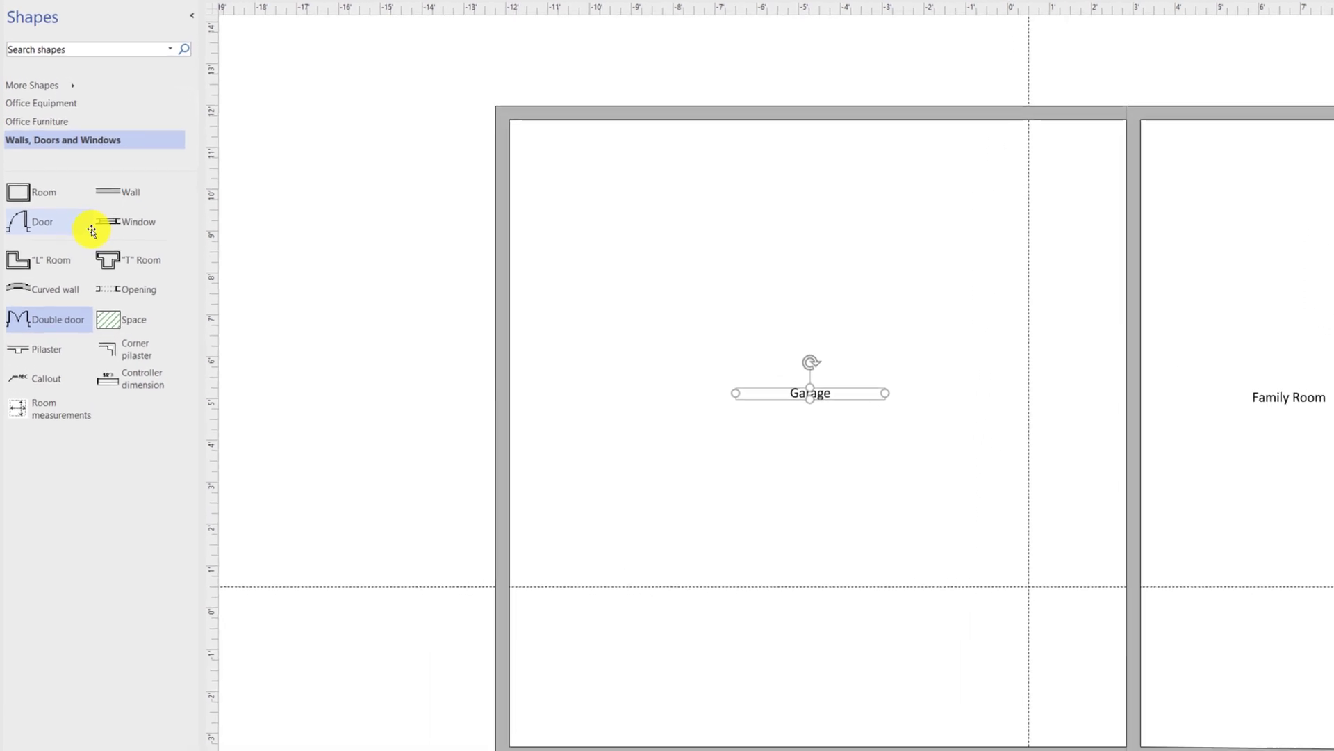
Step: Place a door in the Garage's upper wall, widen it to 8'-0", and add a 2'-6" door beside it
{"action": "left_click_drag", "start_coordinate": [92, 230], "coordinate": [601, 118]}
{"action": "left_click_drag", "start_coordinate": [690, 137], "coordinate": [691, 137]}
{"action": "scroll", "coordinate": [765, 166], "scroll_direction": "up", "scroll_amount": 2}
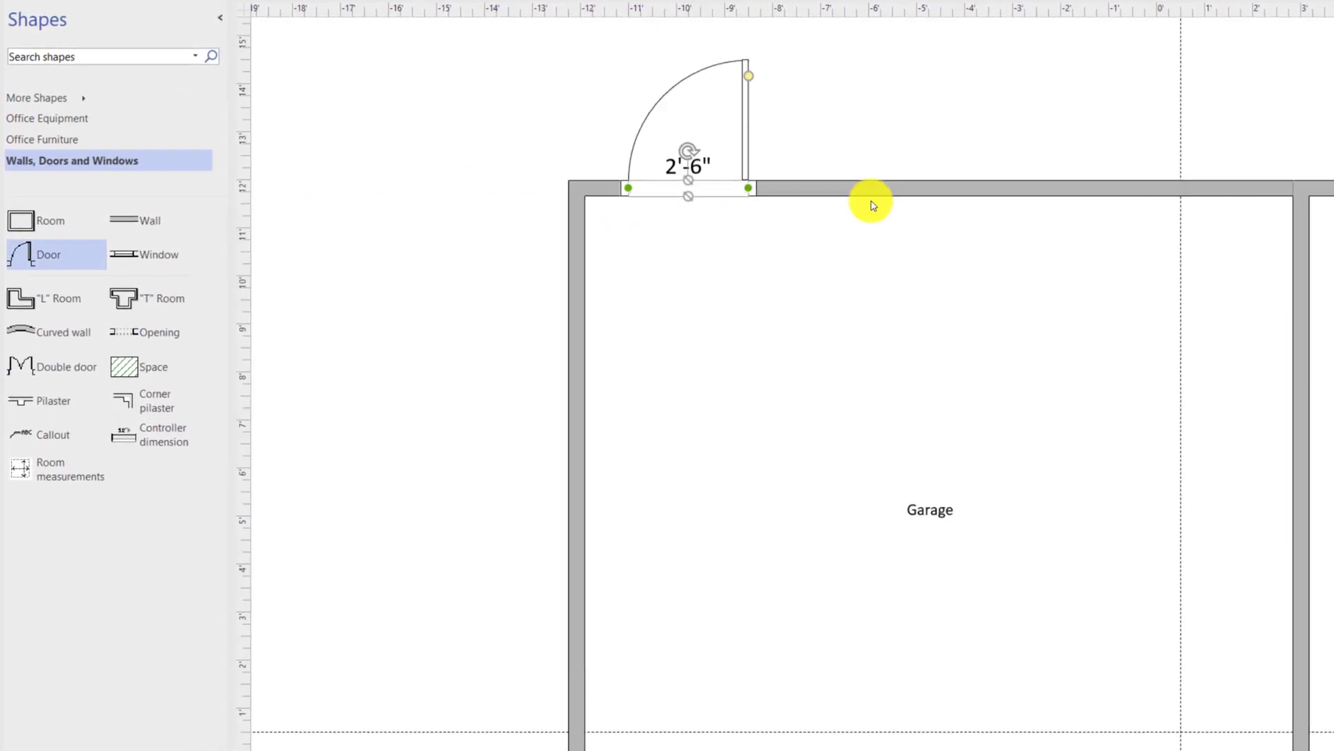
{"action": "mouse_move", "coordinate": [749, 219]}
{"action": "left_mouse_down"}
{"action": "mouse_move", "coordinate": [1038, 216]}
{"action": "mouse_move", "coordinate": [1016, 218]}
{"action": "left_mouse_up"}
{"action": "mouse_move", "coordinate": [41, 257]}
{"action": "left_mouse_down"}
{"action": "mouse_move", "coordinate": [808, 257]}
{"action": "mouse_move", "coordinate": [1168, 223]}
{"action": "left_mouse_up"}
{"action": "scroll", "coordinate": [1038, 338], "scroll_direction": "up", "scroll_amount": 2}
{"action": "scroll", "coordinate": [1039, 338], "scroll_direction": "up", "scroll_amount": 5}
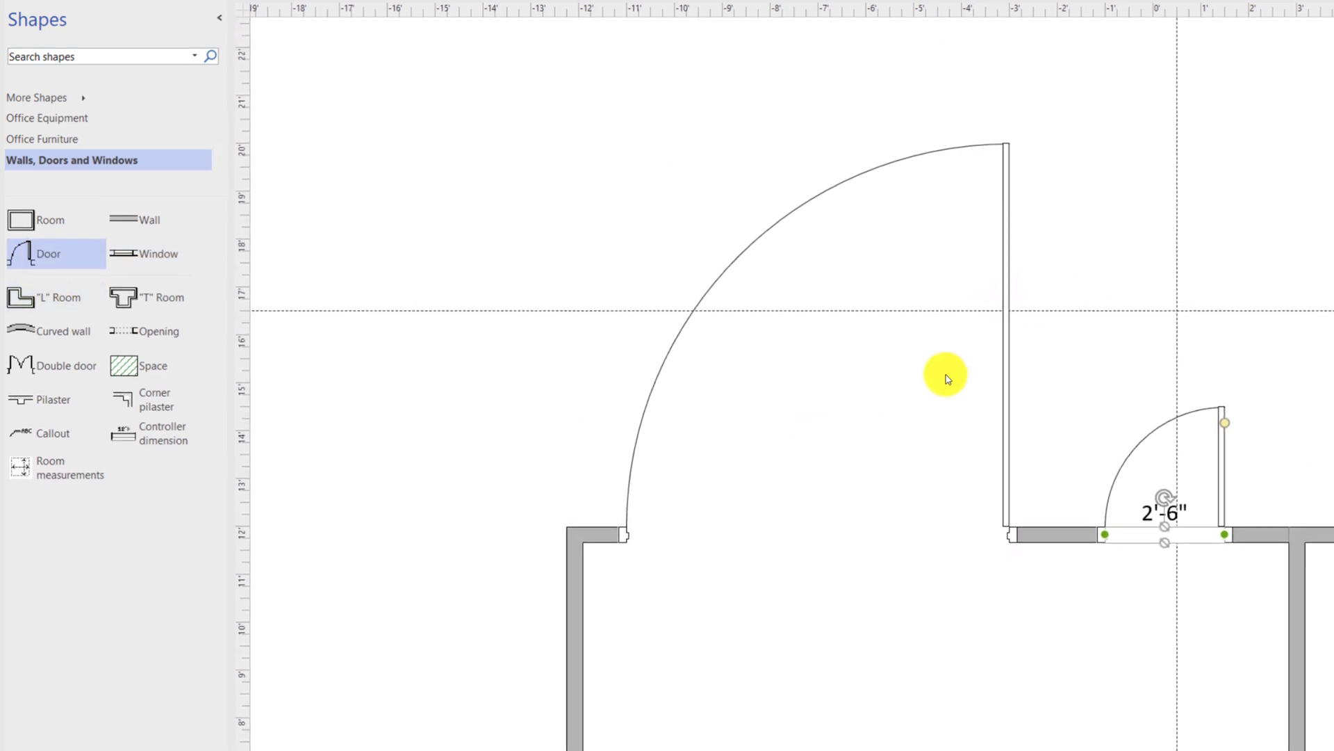
Step: Swing both doors in the Garage's upper wall closed so their panels lie flat along the wall
{"action": "left_click", "coordinate": [884, 507]}
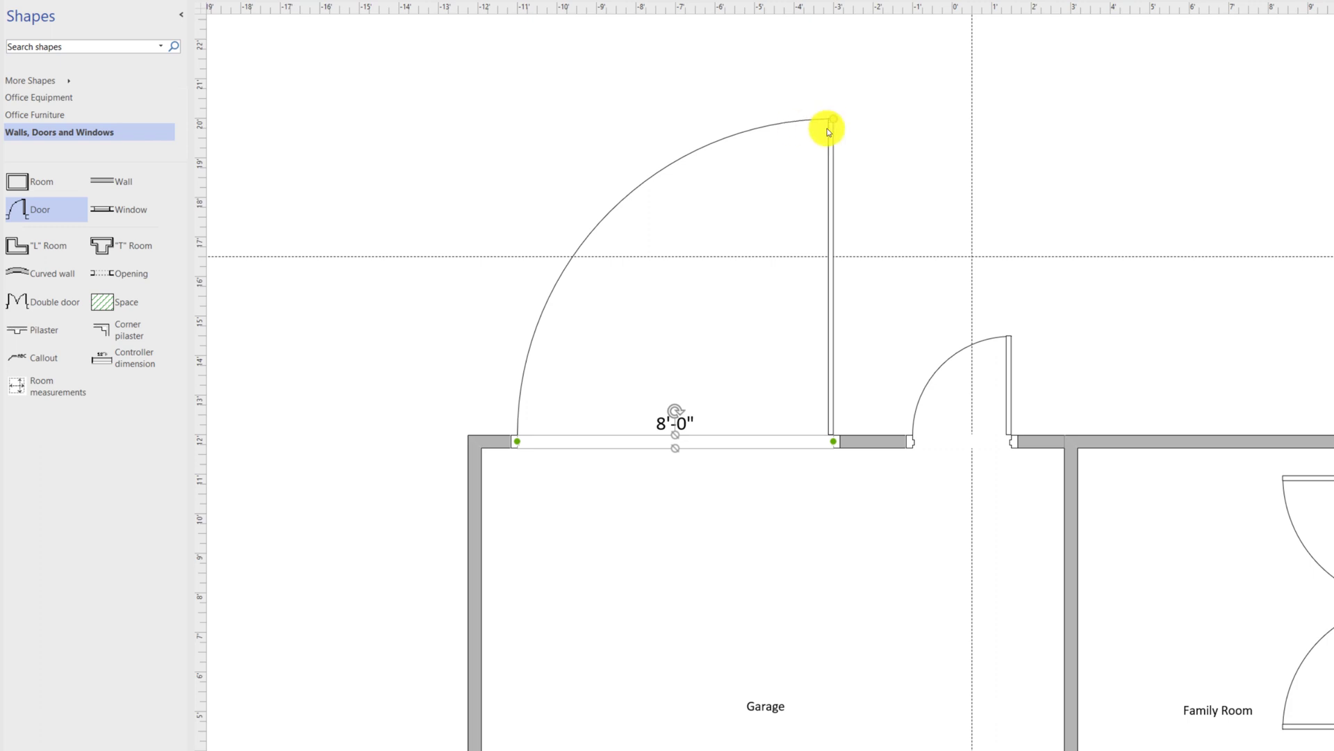
{"action": "left_click", "coordinate": [851, 230]}
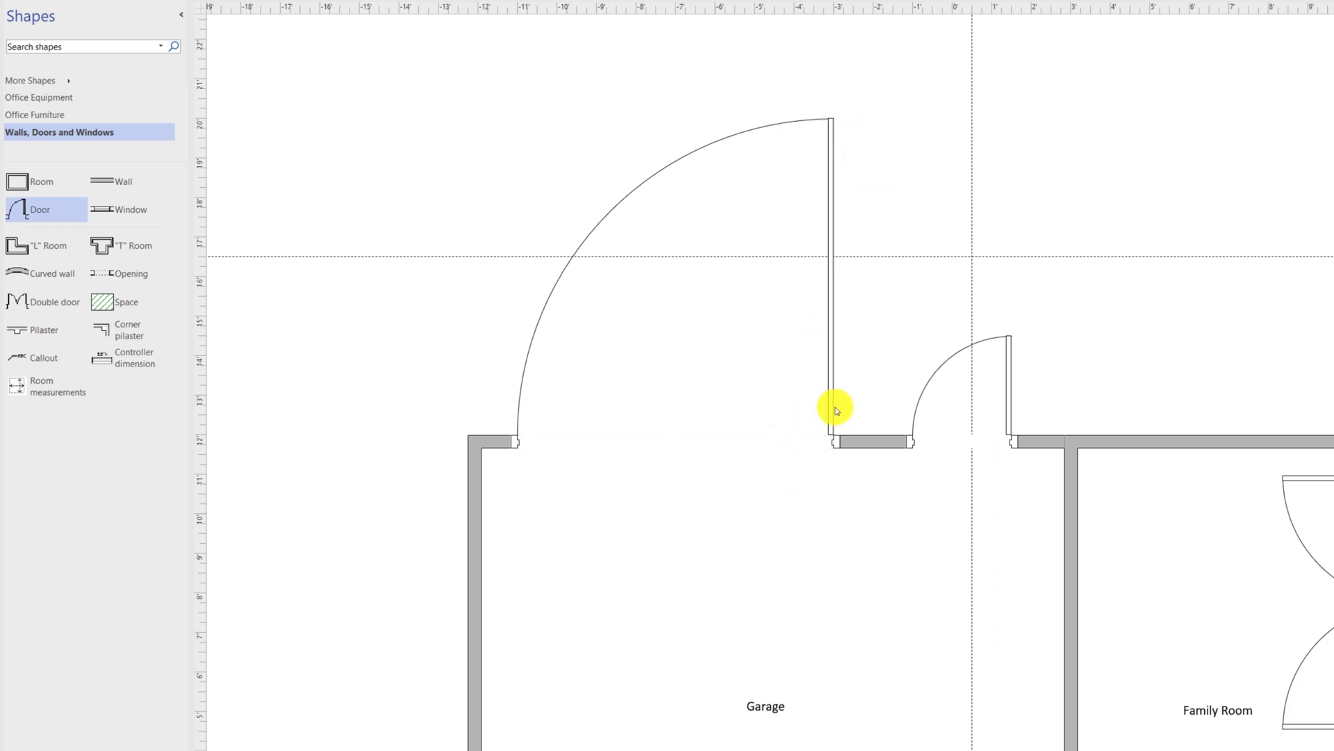
{"action": "left_click", "coordinate": [837, 410]}
{"action": "left_click_drag", "start_coordinate": [832, 129], "coordinate": [538, 436]}
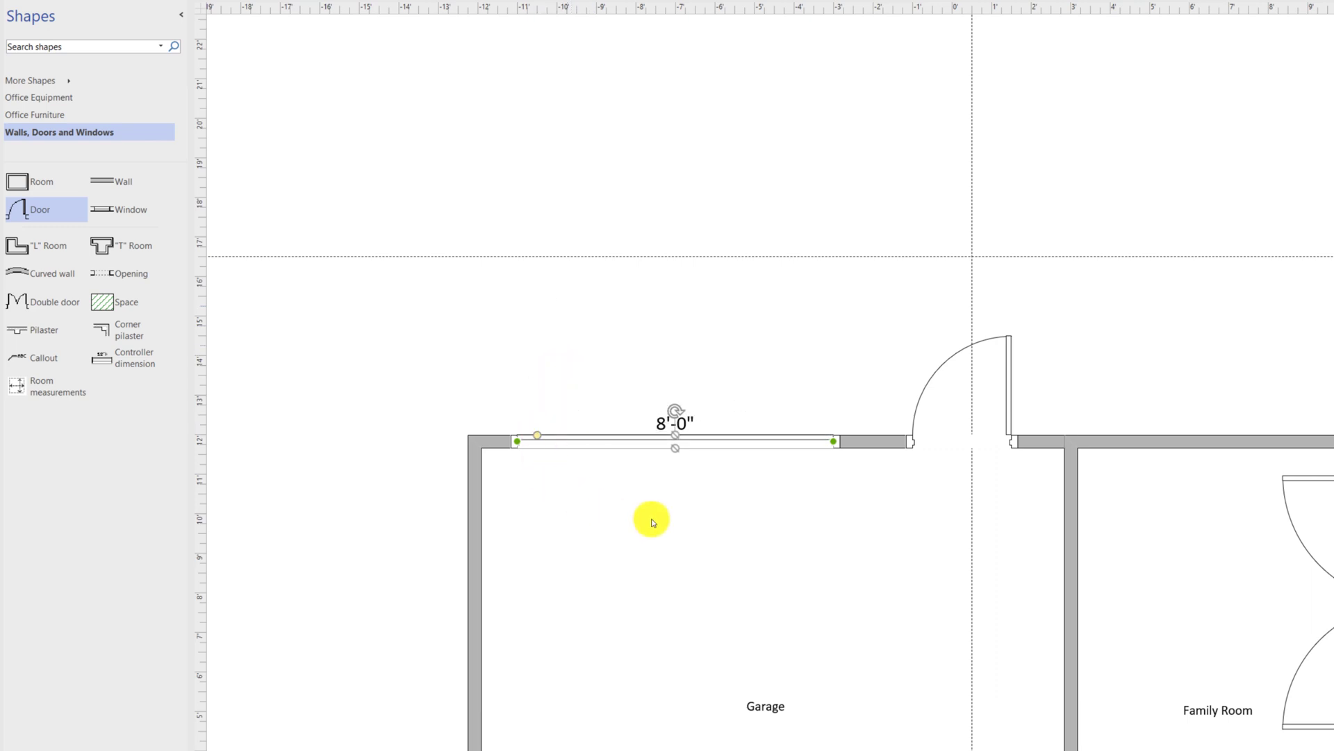
{"action": "left_click", "coordinate": [1012, 381]}
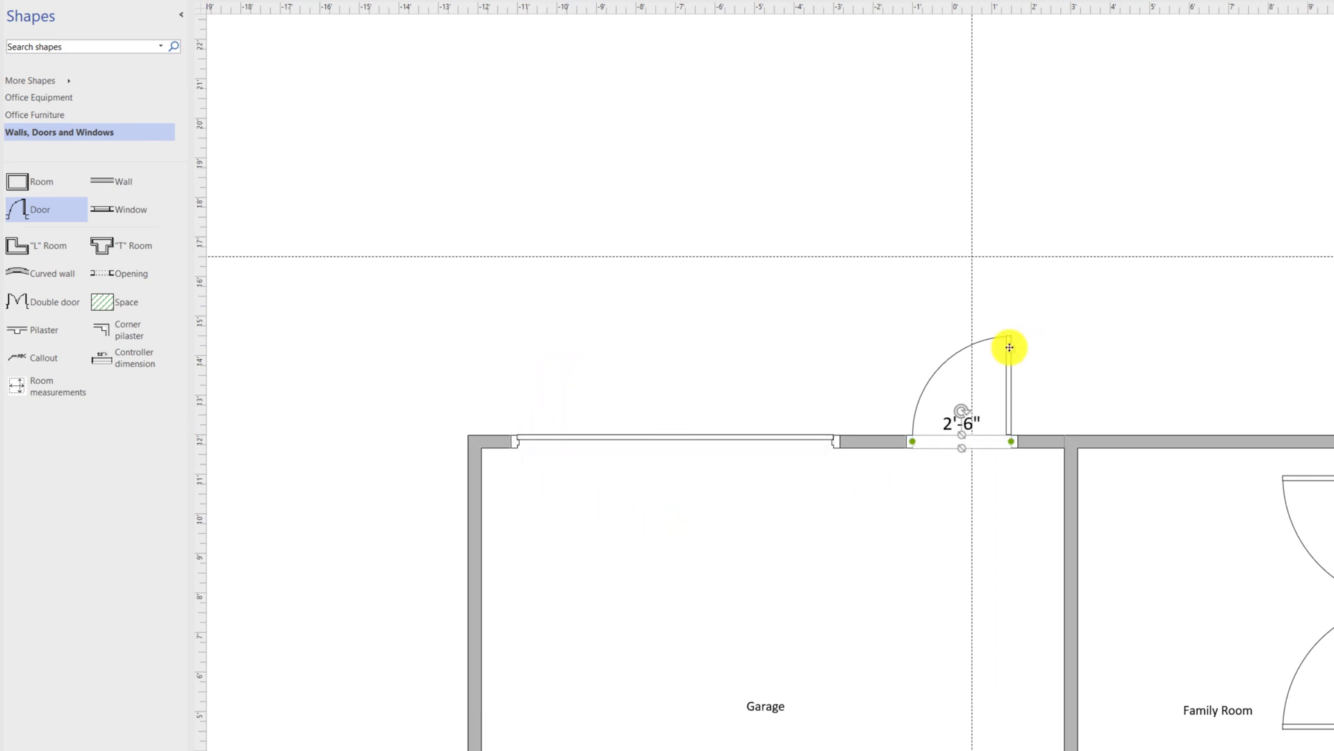
{"action": "left_click_drag", "start_coordinate": [1011, 349], "coordinate": [918, 435]}
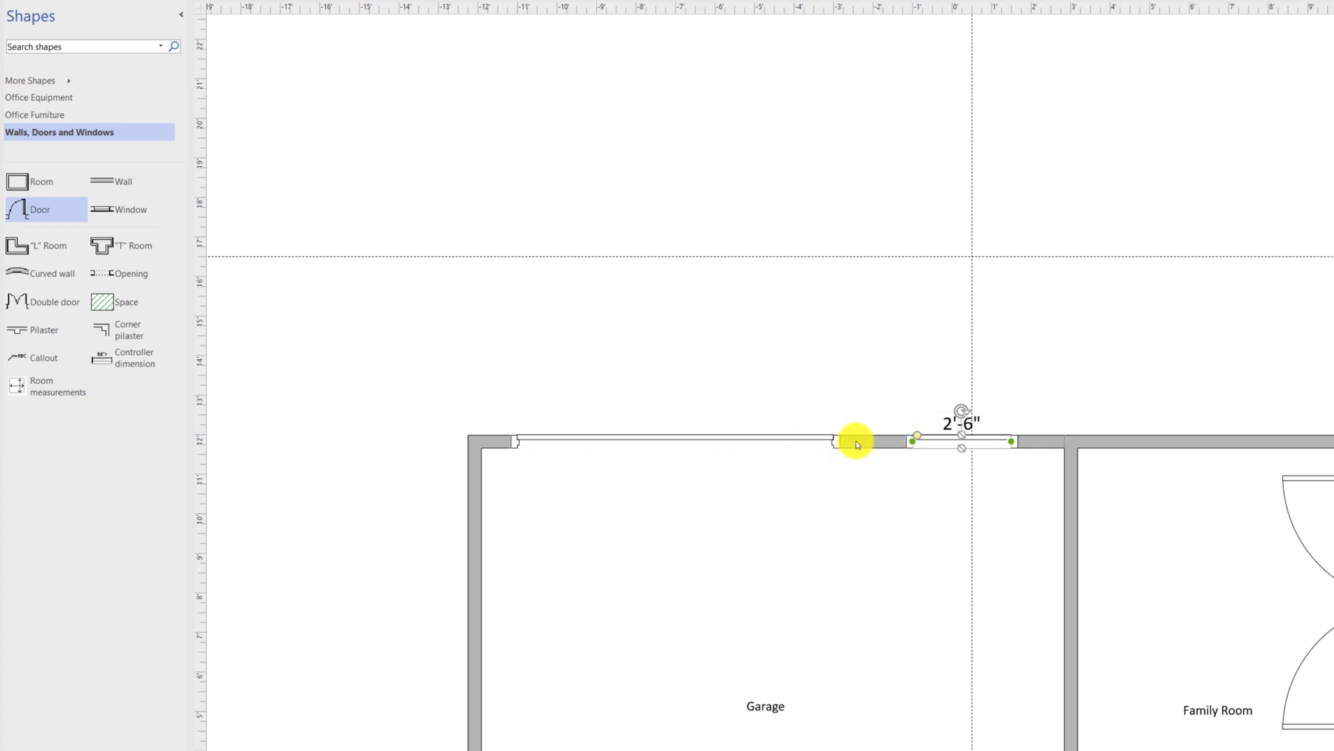
Step: Narrow the larger Garage door to about 6'-7 3/8" and widen the smaller door toward it
{"action": "left_click", "coordinate": [792, 445]}
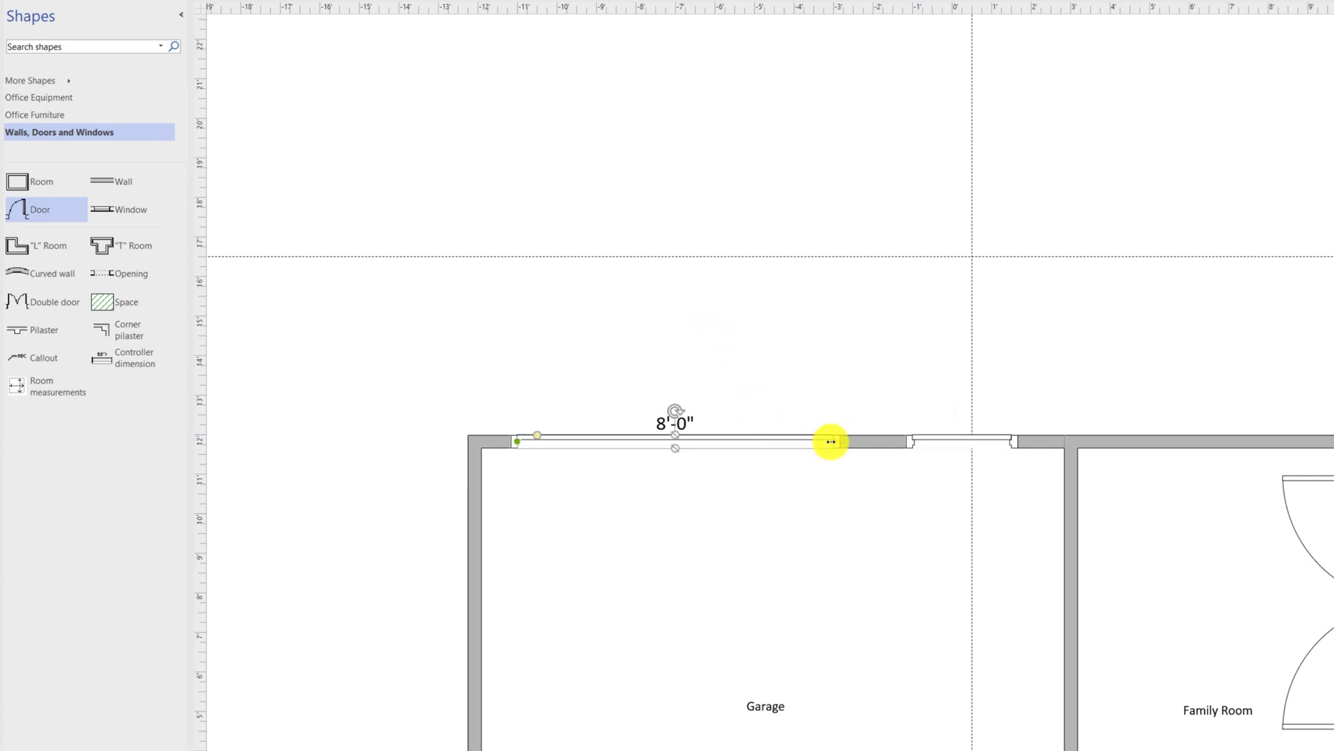
{"action": "left_click_drag", "start_coordinate": [830, 441], "coordinate": [776, 440]}
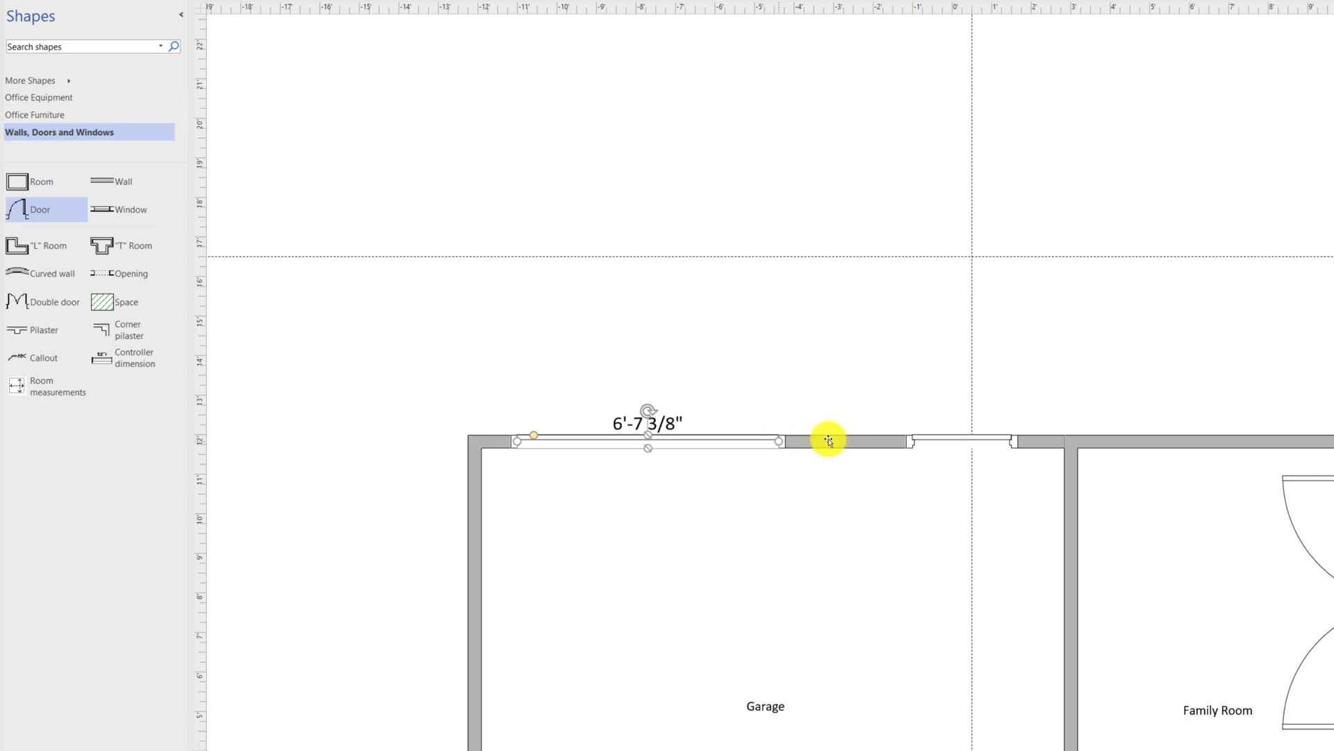
{"action": "left_click", "coordinate": [904, 443]}
{"action": "left_click", "coordinate": [925, 442]}
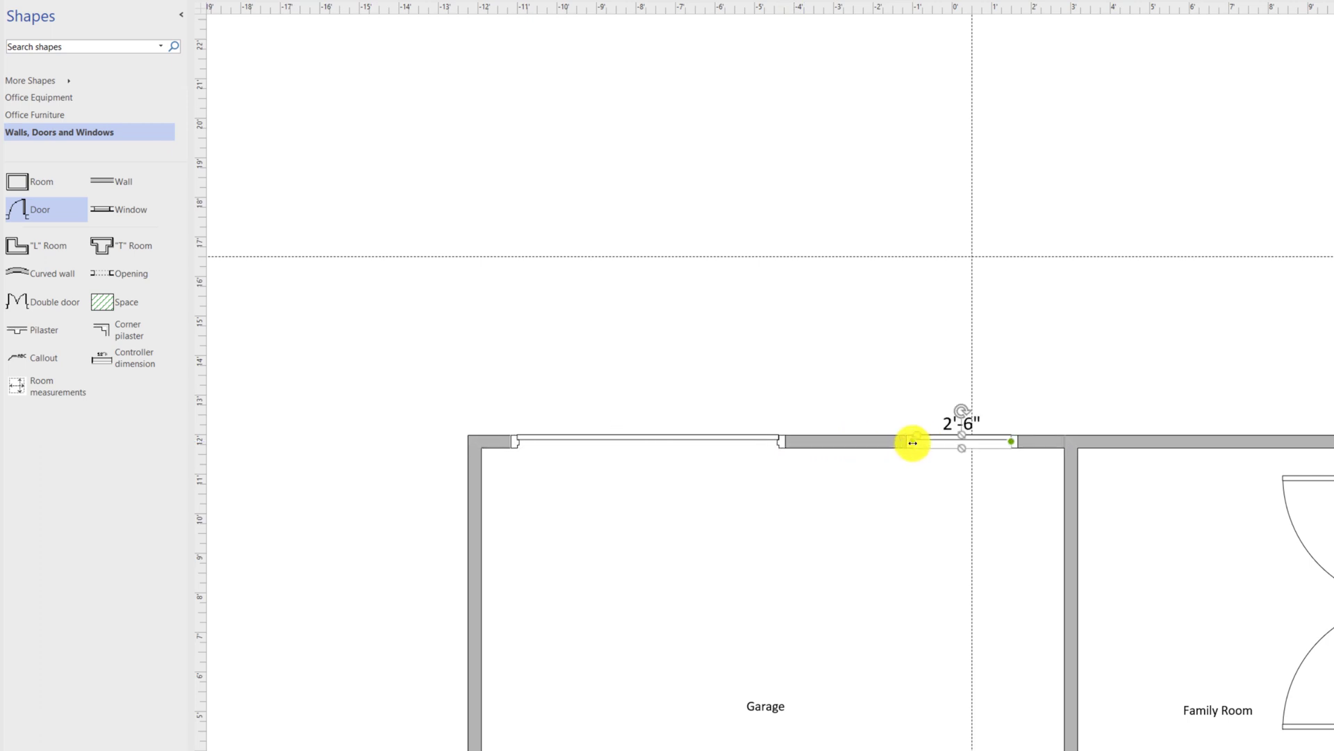
{"action": "left_click_drag", "start_coordinate": [912, 443], "coordinate": [870, 444]}
{"action": "left_click_drag", "start_coordinate": [869, 443], "coordinate": [833, 443]}
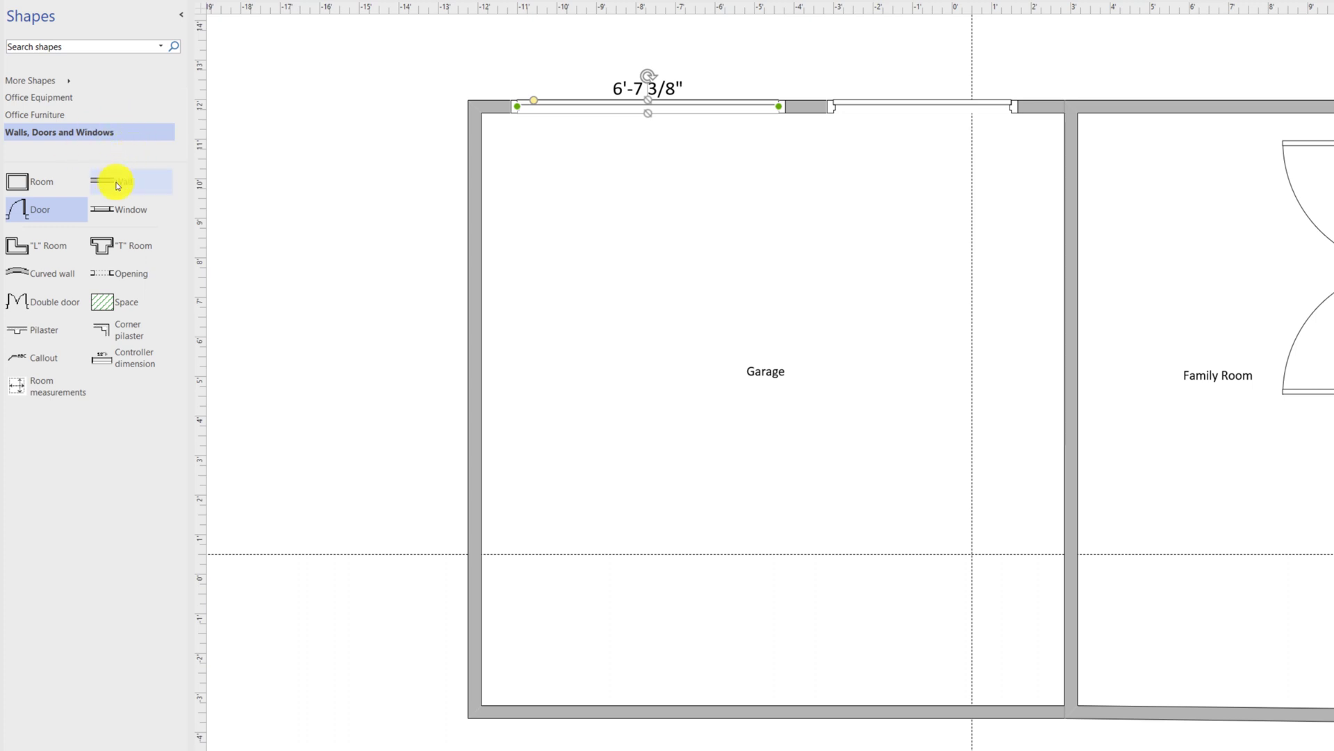
Step: Divide the Garage's lower part with a horizontal wall about 15'-1 1/16" long, and place a 2'-6" door in it
{"action": "left_click_drag", "start_coordinate": [116, 185], "coordinate": [590, 527]}
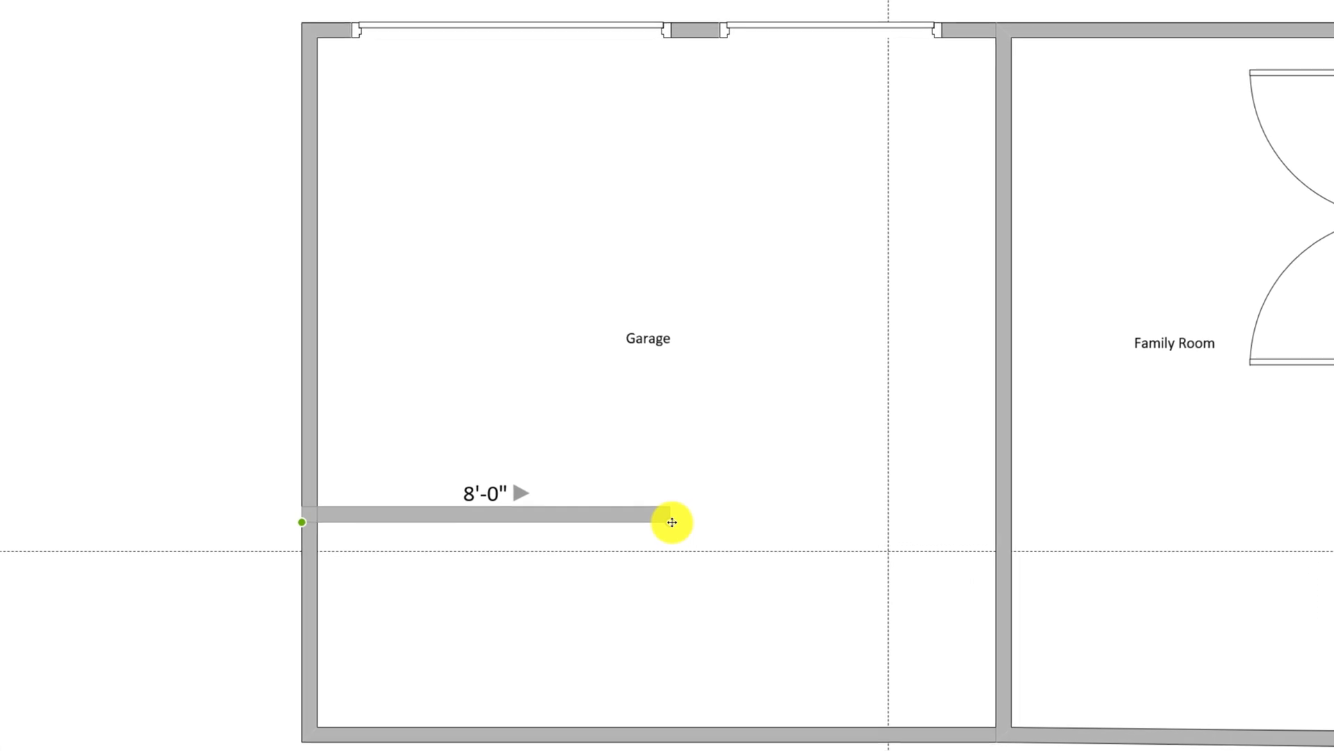
{"action": "left_click_drag", "start_coordinate": [682, 523], "coordinate": [993, 521]}
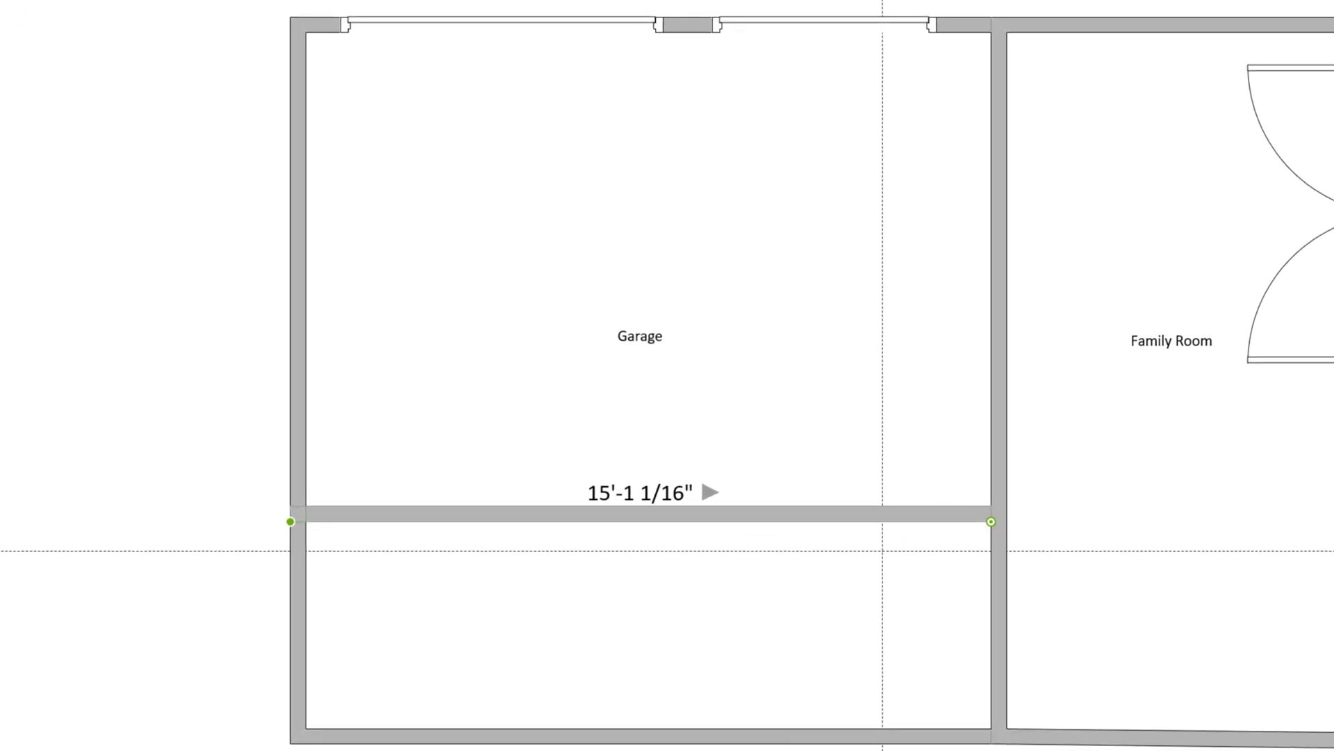
{"action": "left_click_drag", "start_coordinate": [1, 275], "coordinate": [766, 513]}
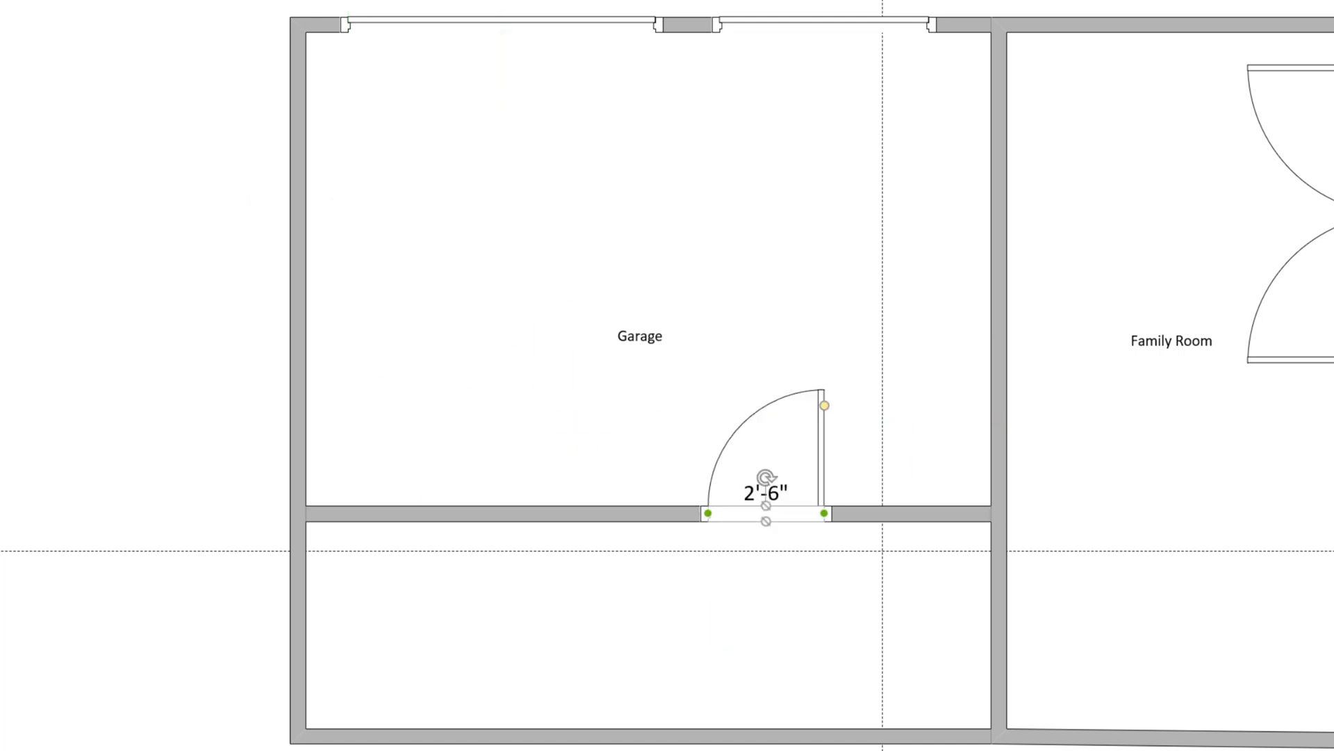
Step: Duplicate the Garage label, move the copy into the room below, and change its text to Utility
{"action": "left_click", "coordinate": [616, 584]}
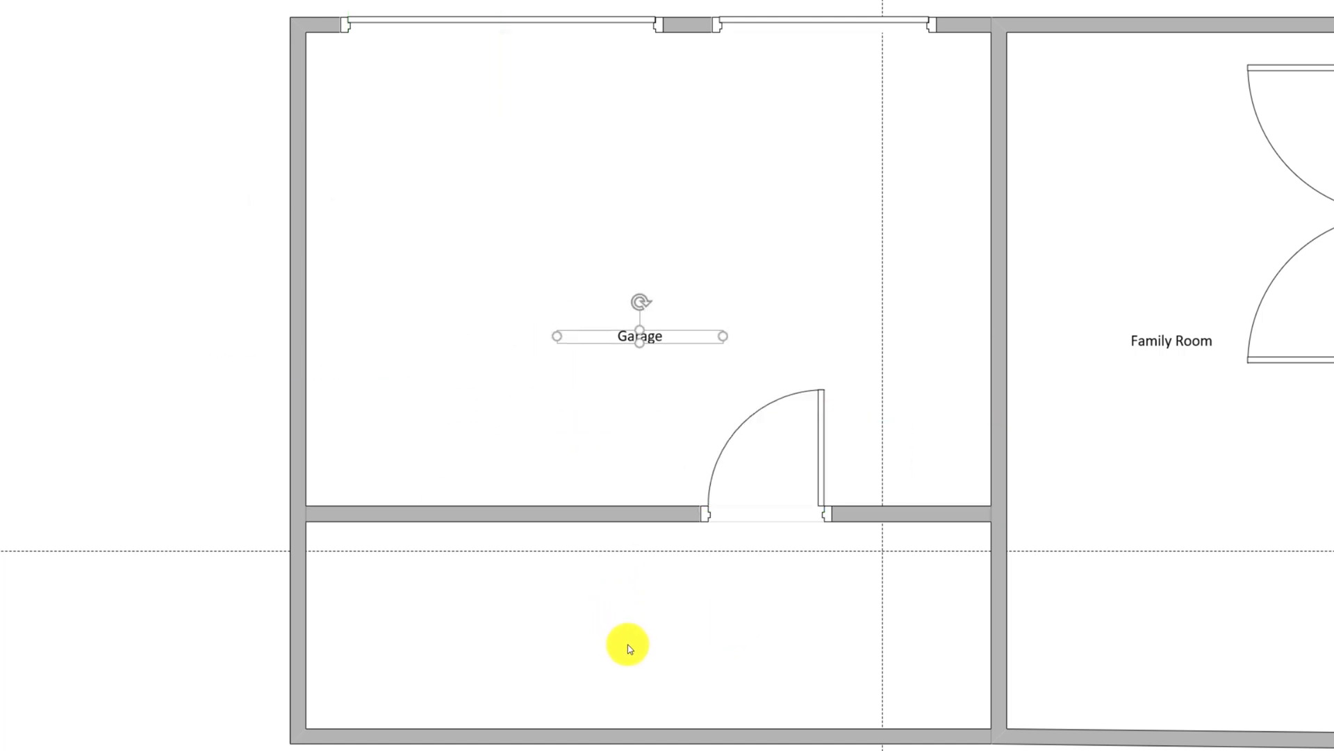
{"action": "key", "text": "ctrl+d"}
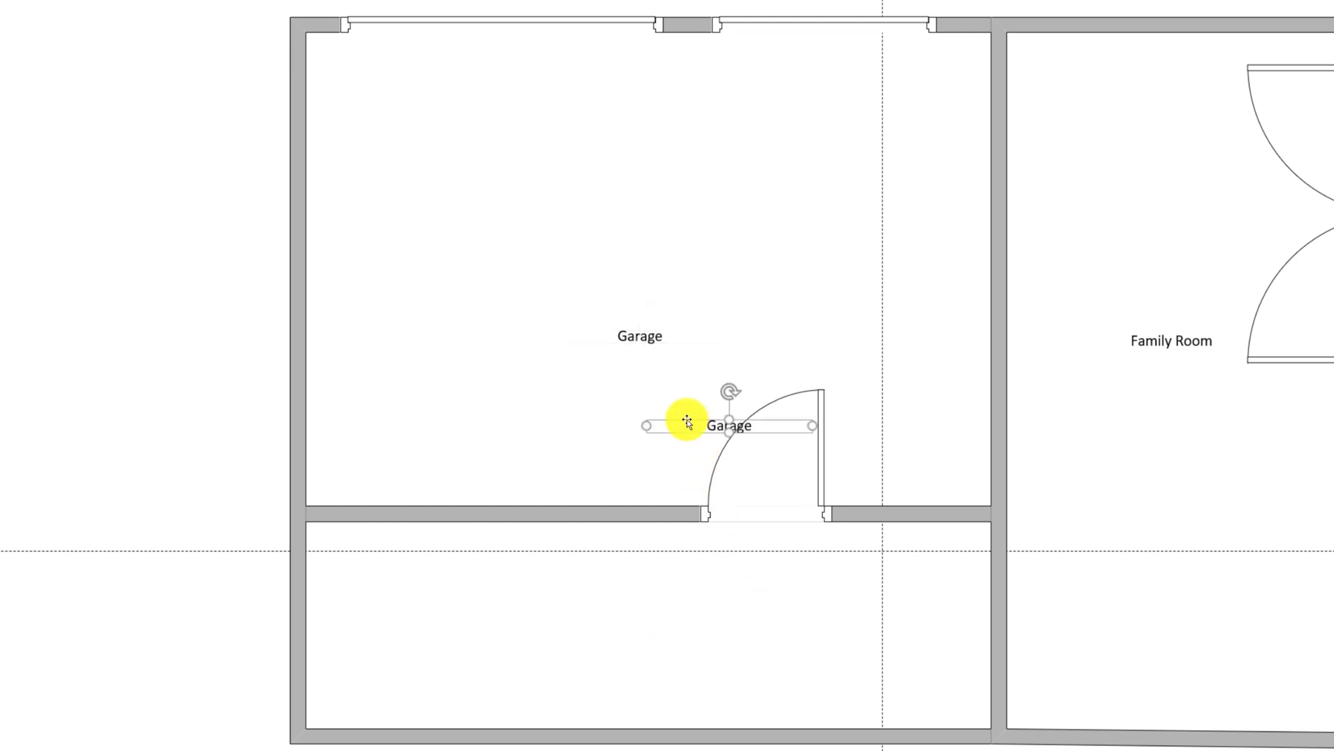
{"action": "left_click_drag", "start_coordinate": [714, 437], "coordinate": [602, 626]}
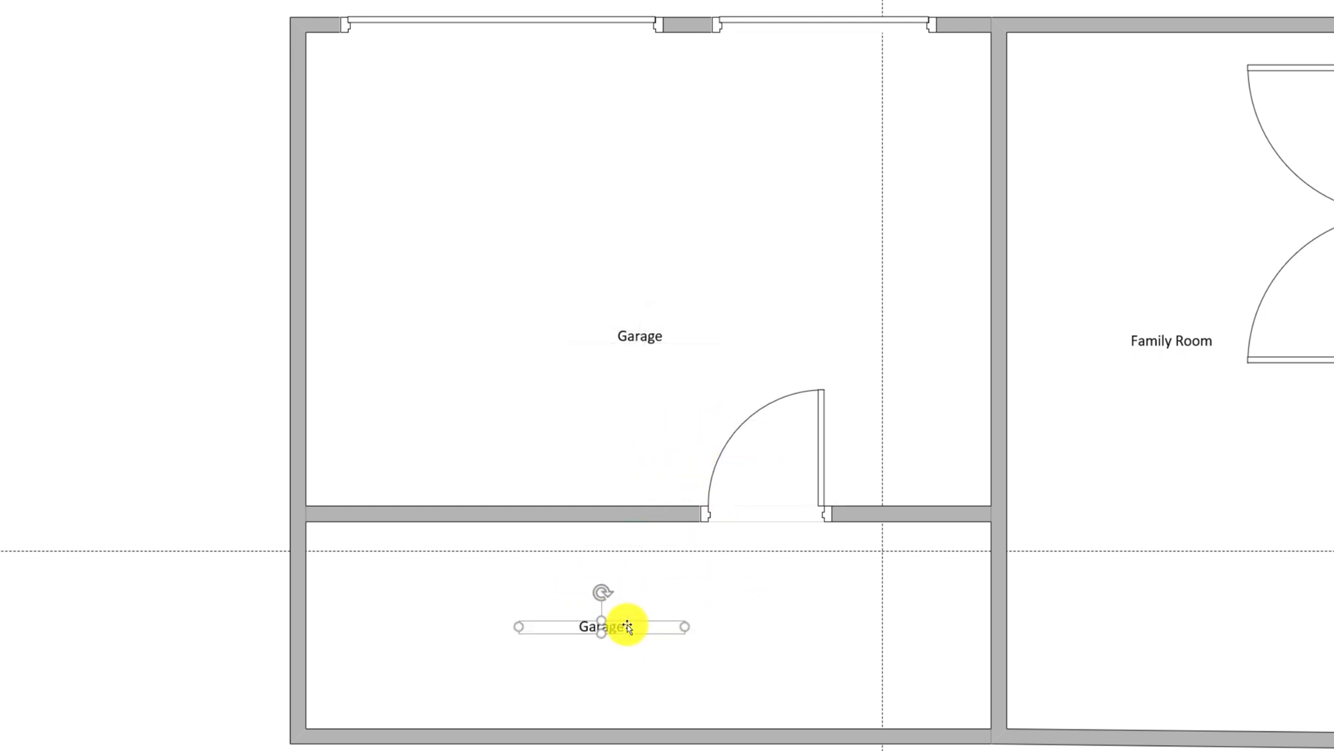
{"action": "left_click", "coordinate": [654, 604]}
{"action": "double_click", "coordinate": [608, 627]}
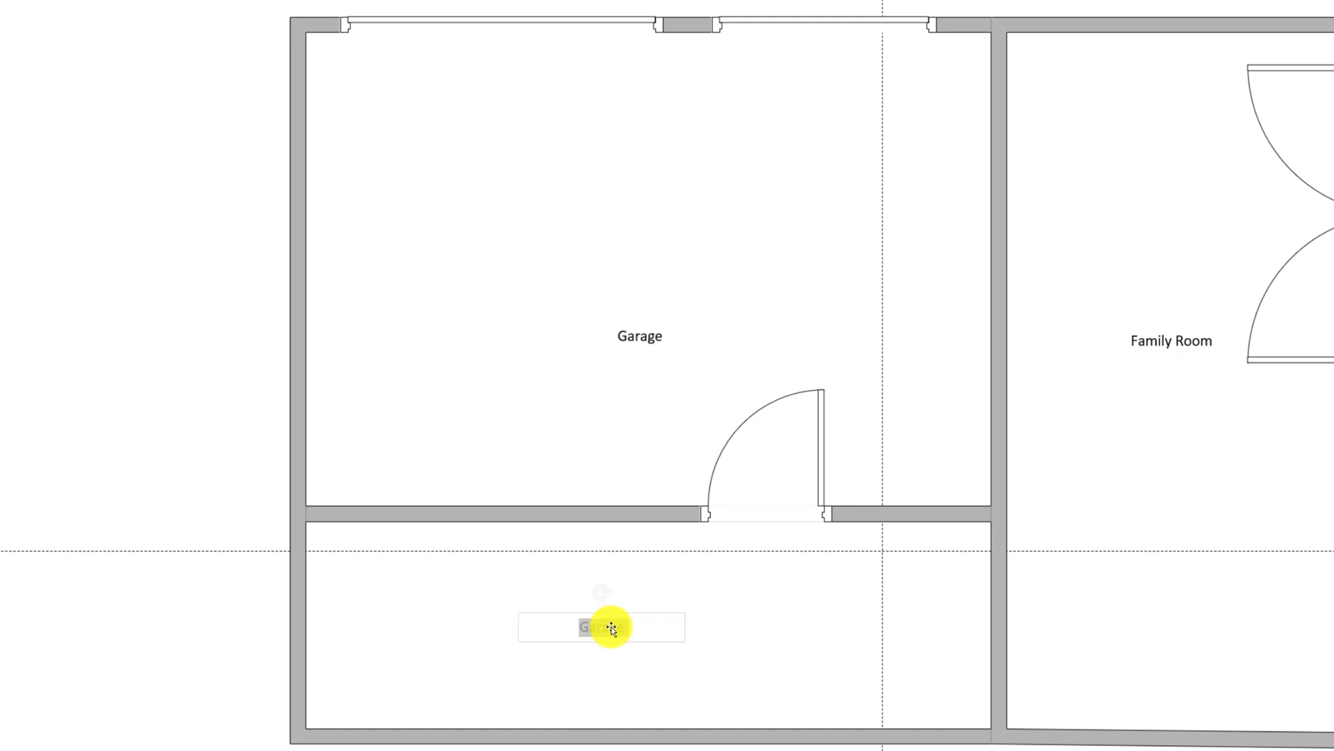
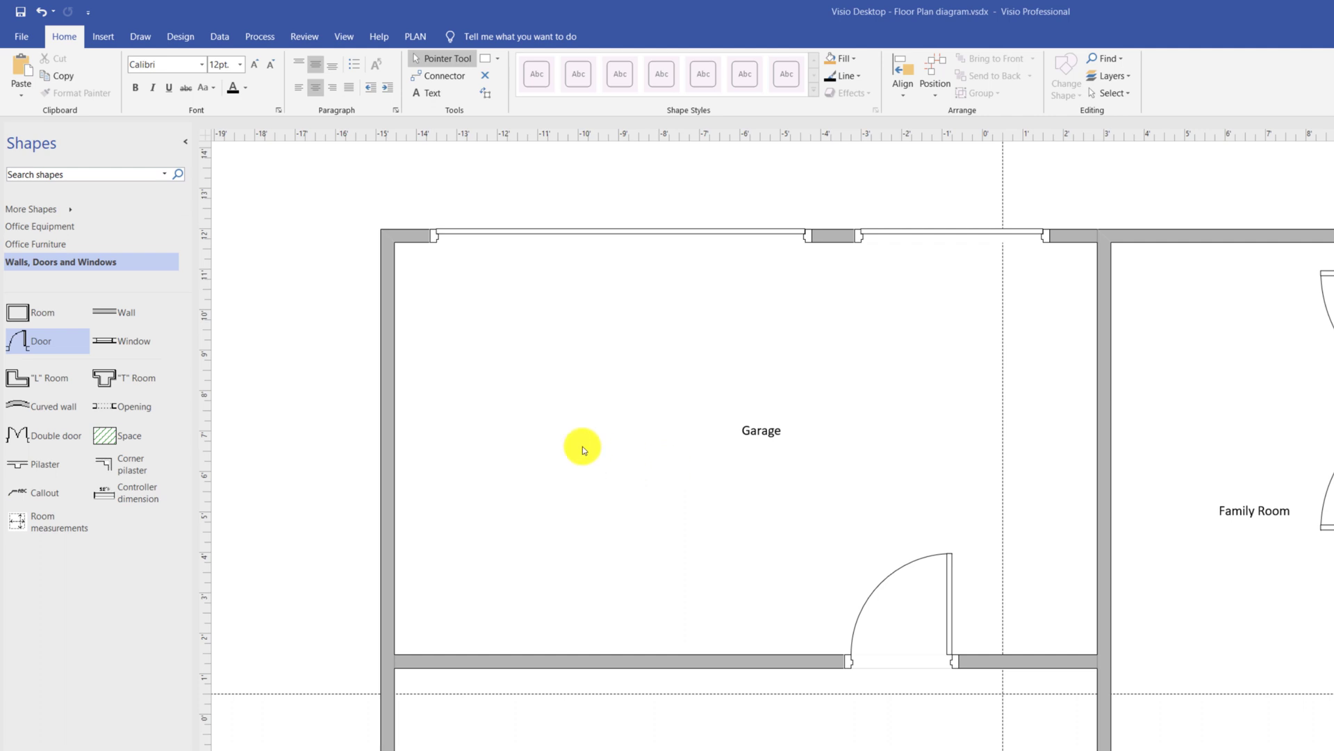
Step: Add a 2'-6" window and door to the Garage's outer left wall, and a 2'-6" door between the Garage and Family Room
{"action": "left_click_drag", "start_coordinate": [106, 348], "coordinate": [381, 420]}
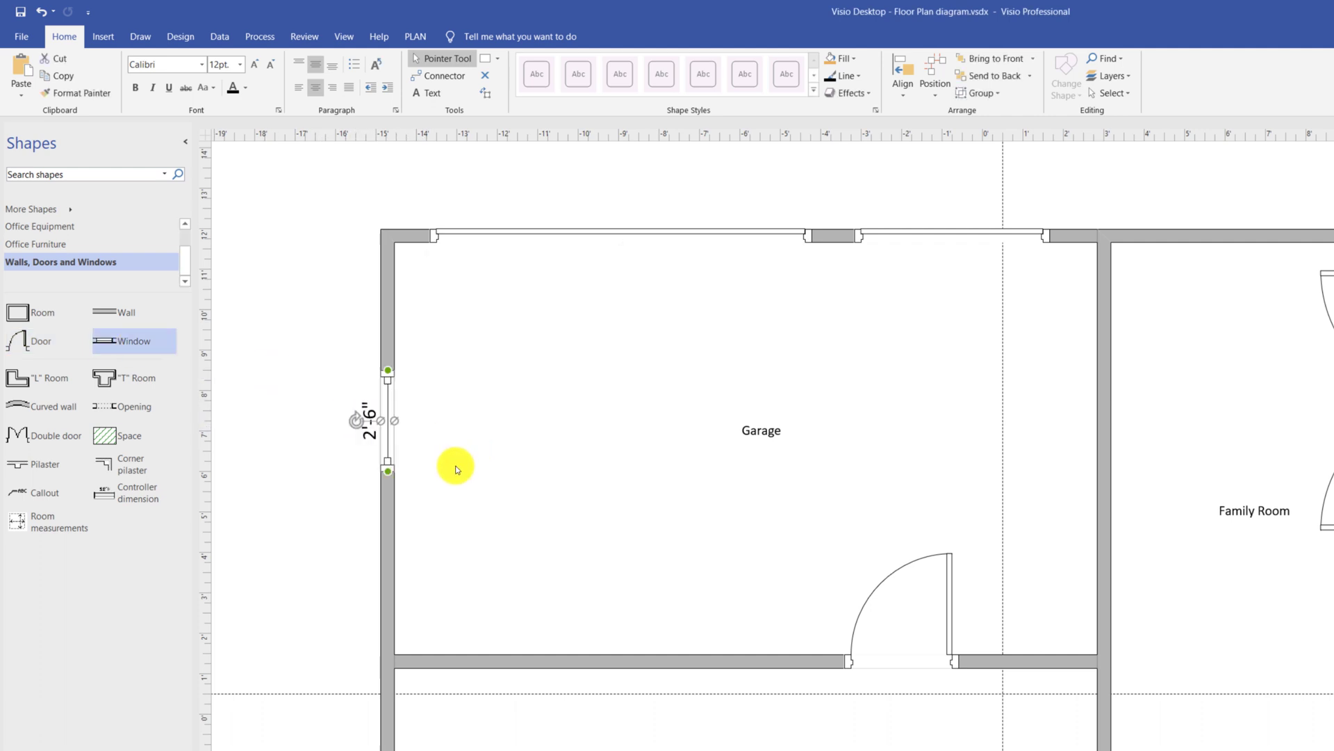
{"action": "scroll", "coordinate": [771, 445], "scroll_direction": "right", "scroll_amount": 2}
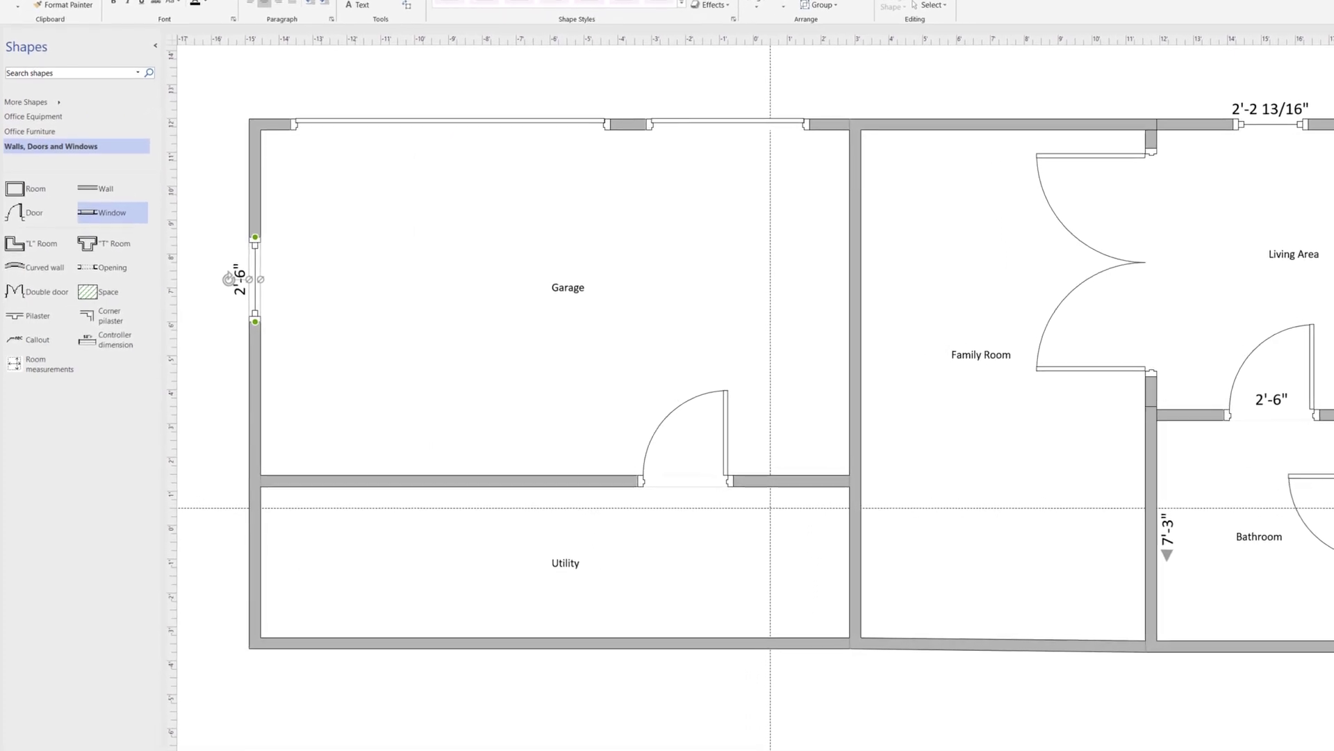
{"action": "left_click_drag", "start_coordinate": [36, 190], "coordinate": [296, 411]}
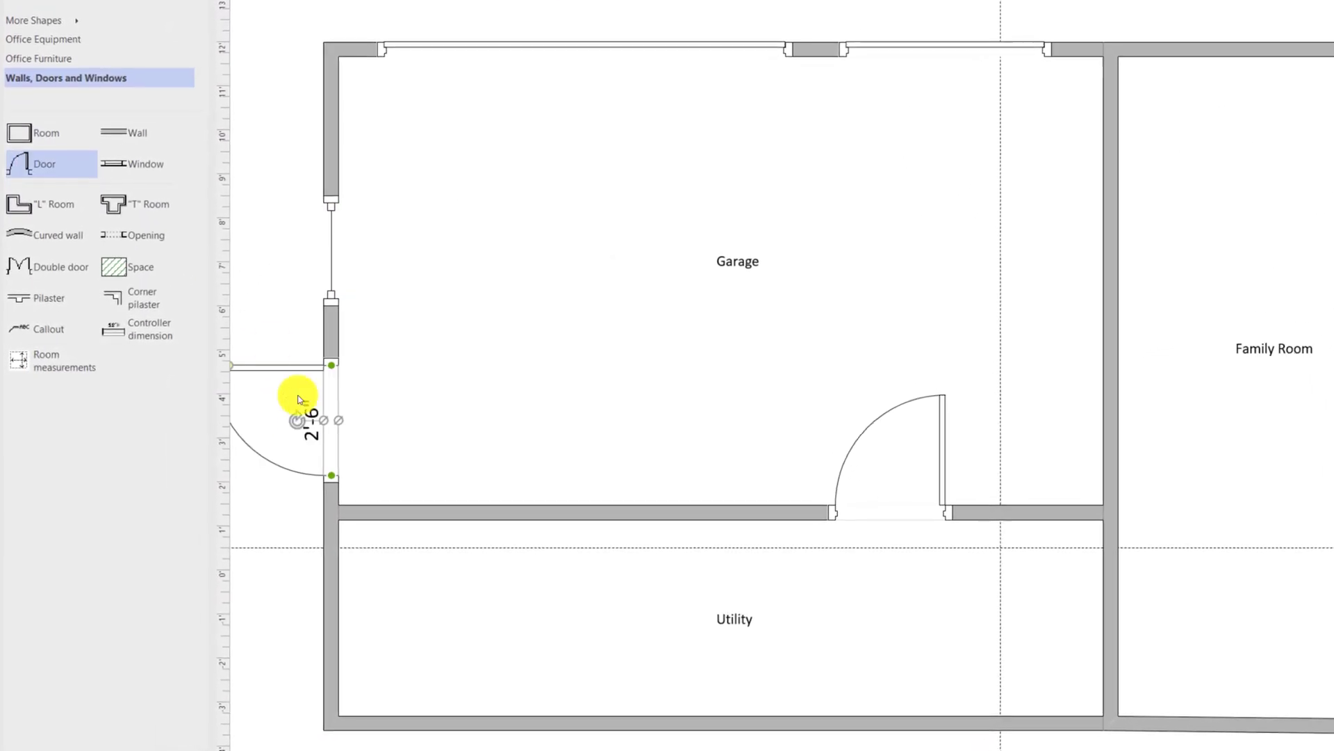
{"action": "left_click_drag", "start_coordinate": [56, 162], "coordinate": [1112, 303]}
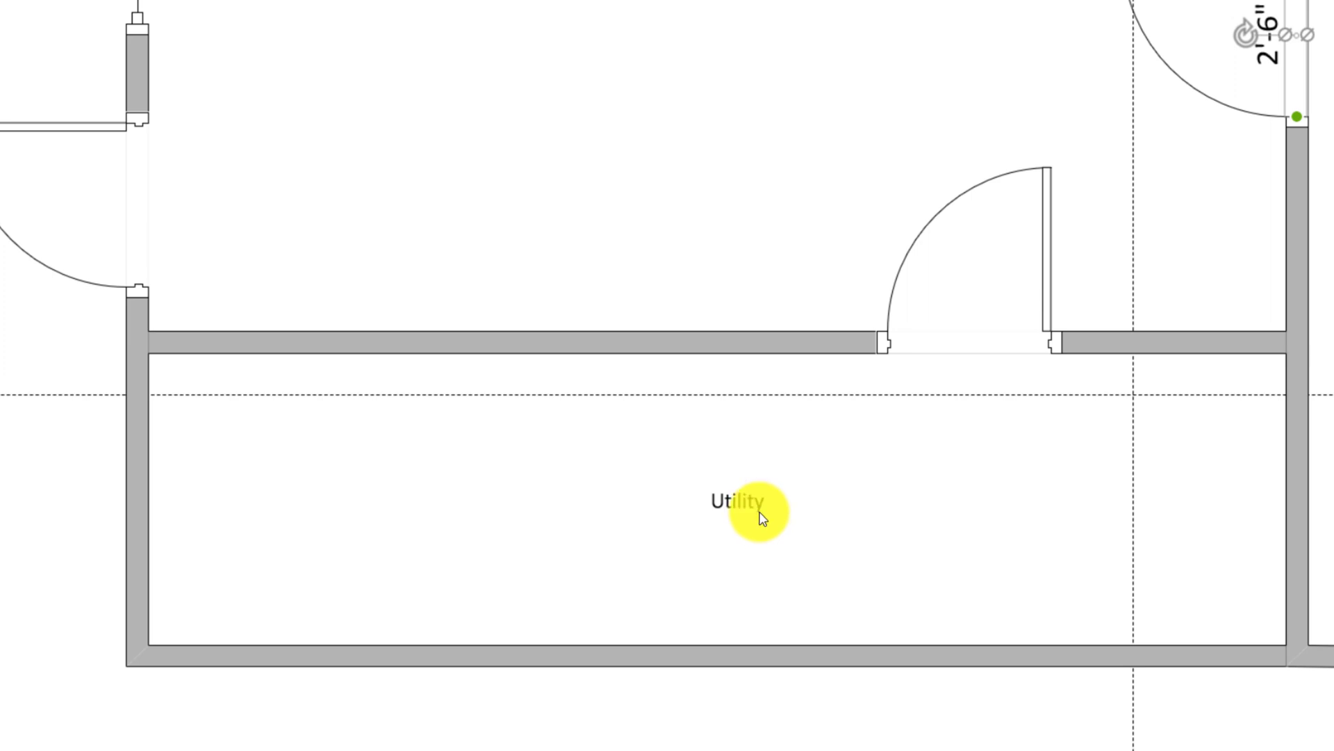
Step: Change the Utility label to Mud Room and remove the door between the Garage and the Family Room
{"action": "left_click", "coordinate": [740, 499]}
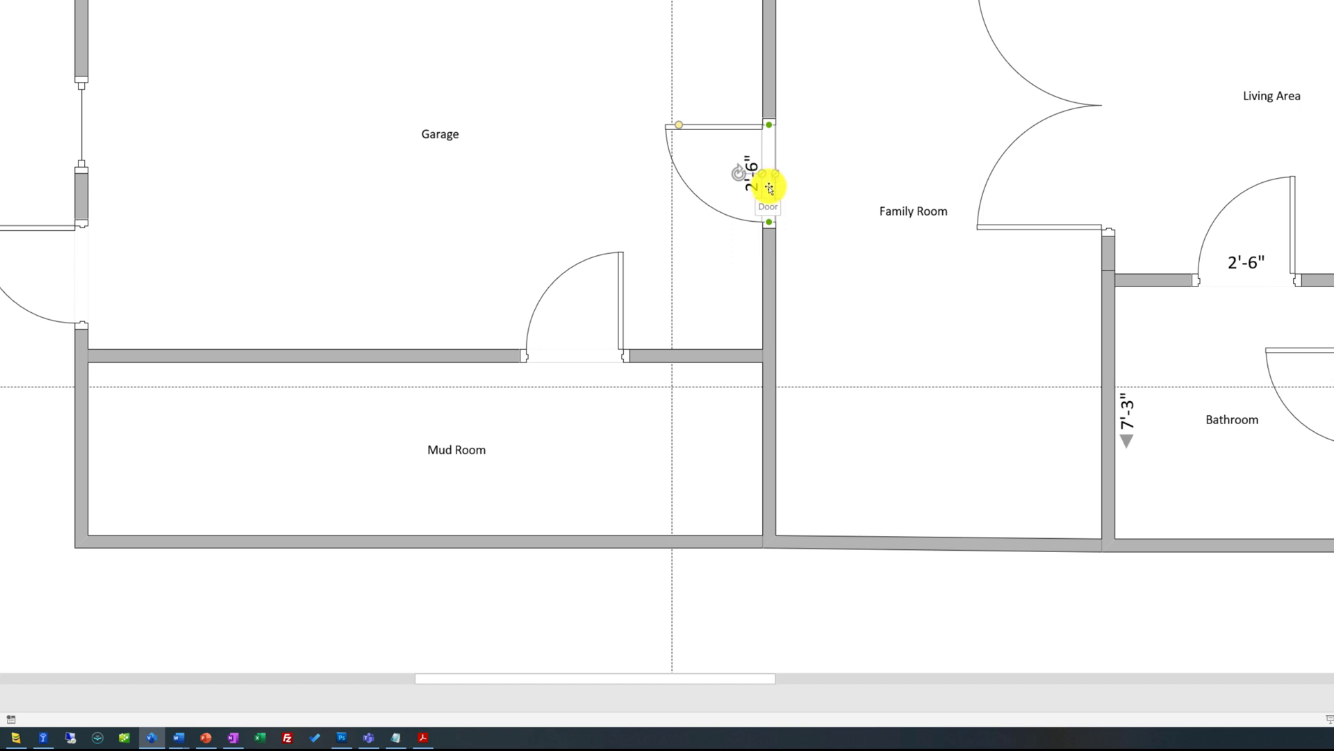
{"action": "right_click", "coordinate": [769, 188]}
{"action": "left_click", "coordinate": [888, 254]}
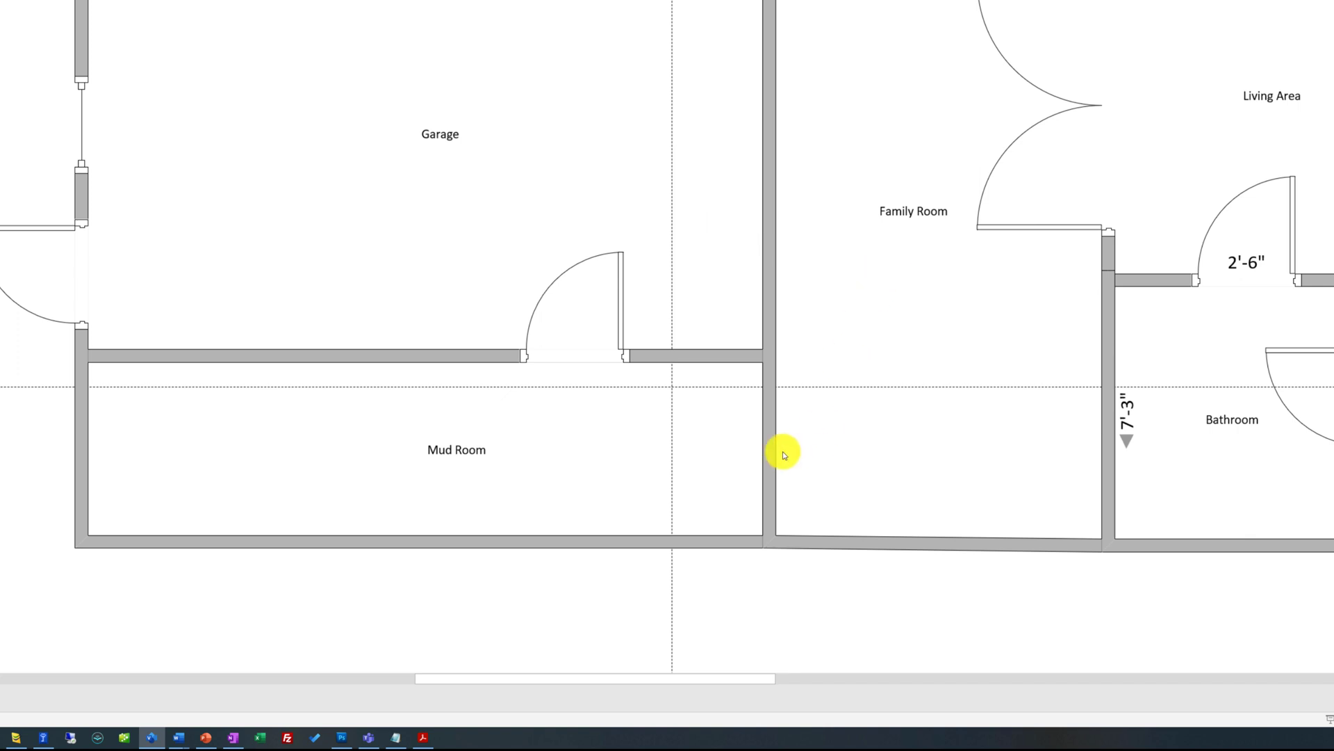
Step: Add a 2'-6" door to the wall between the Mud Room and the Family Room
{"action": "right_click", "coordinate": [765, 433]}
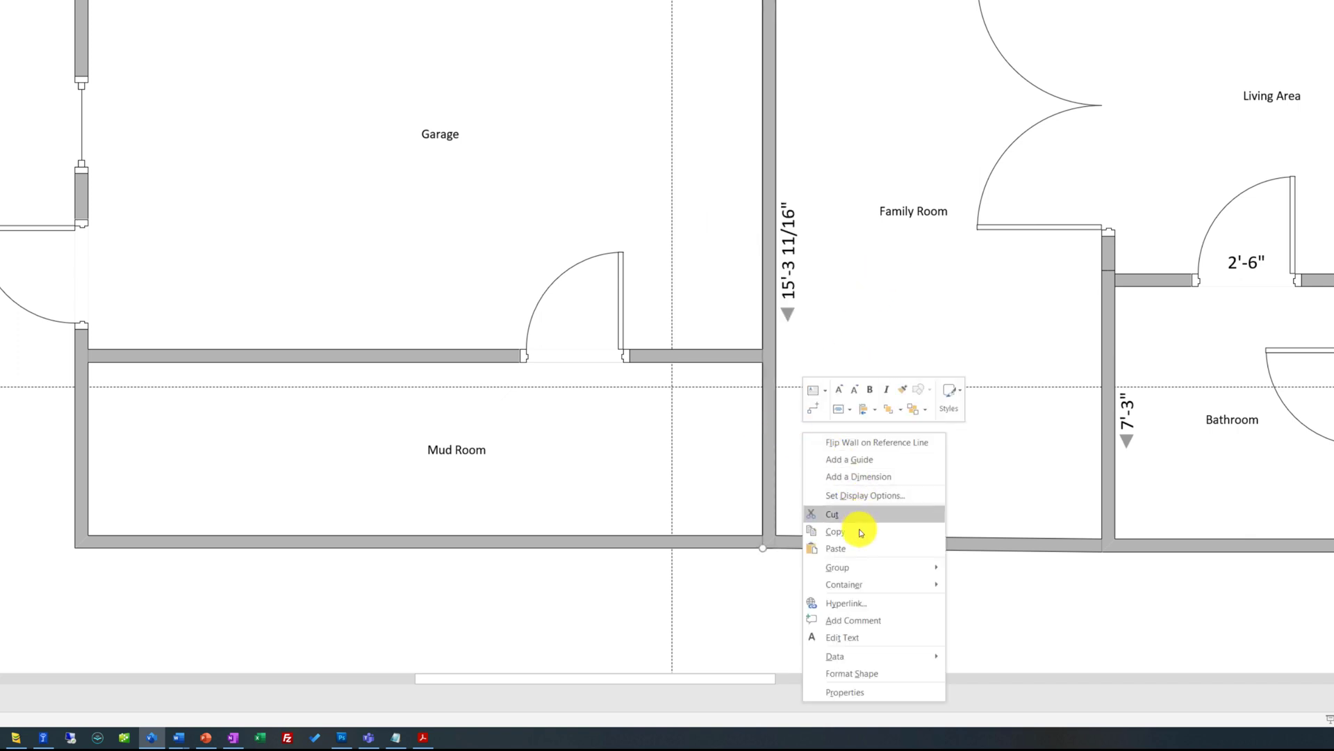
{"action": "left_click", "coordinate": [780, 548]}
{"action": "left_click_drag", "start_coordinate": [774, 460], "coordinate": [772, 480]}
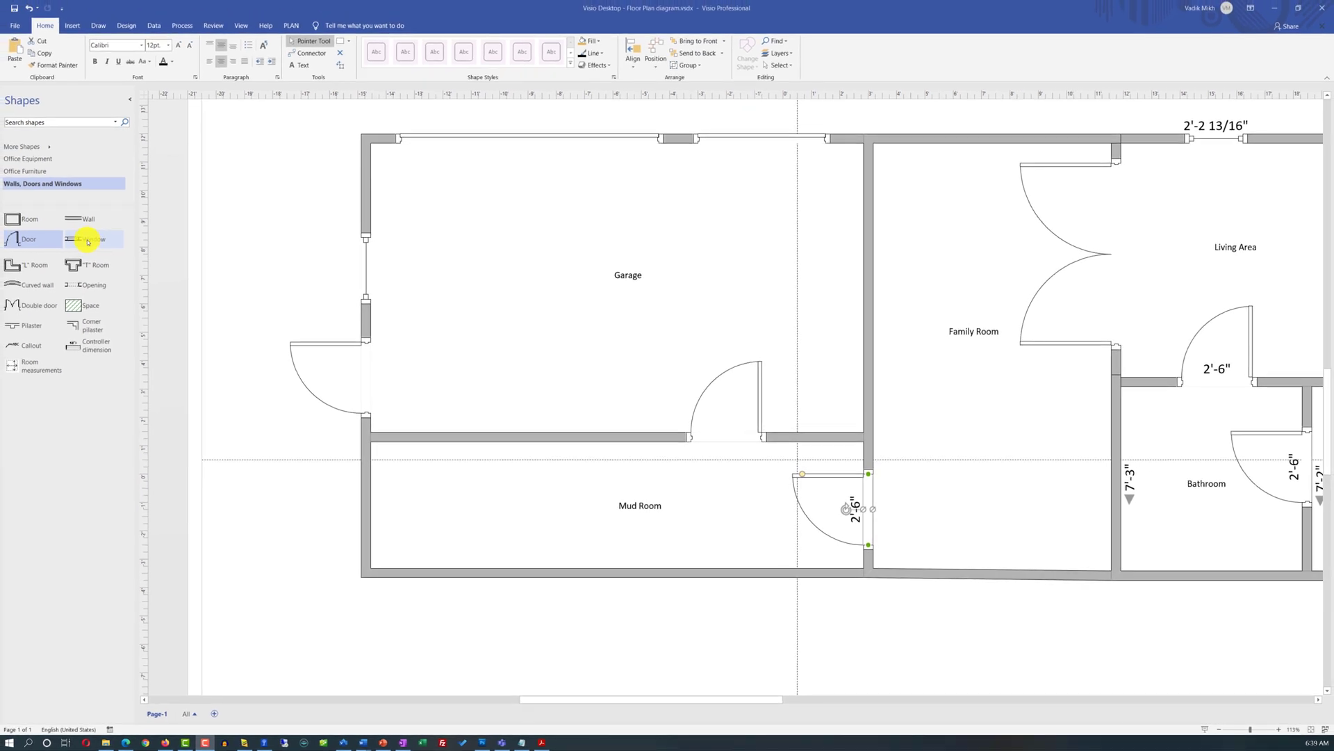
Step: Add 2'-6" windows to the Mud Room's lower wall and to the Family Room's upper and lower walls
{"action": "left_click_drag", "start_coordinate": [88, 242], "coordinate": [556, 574]}
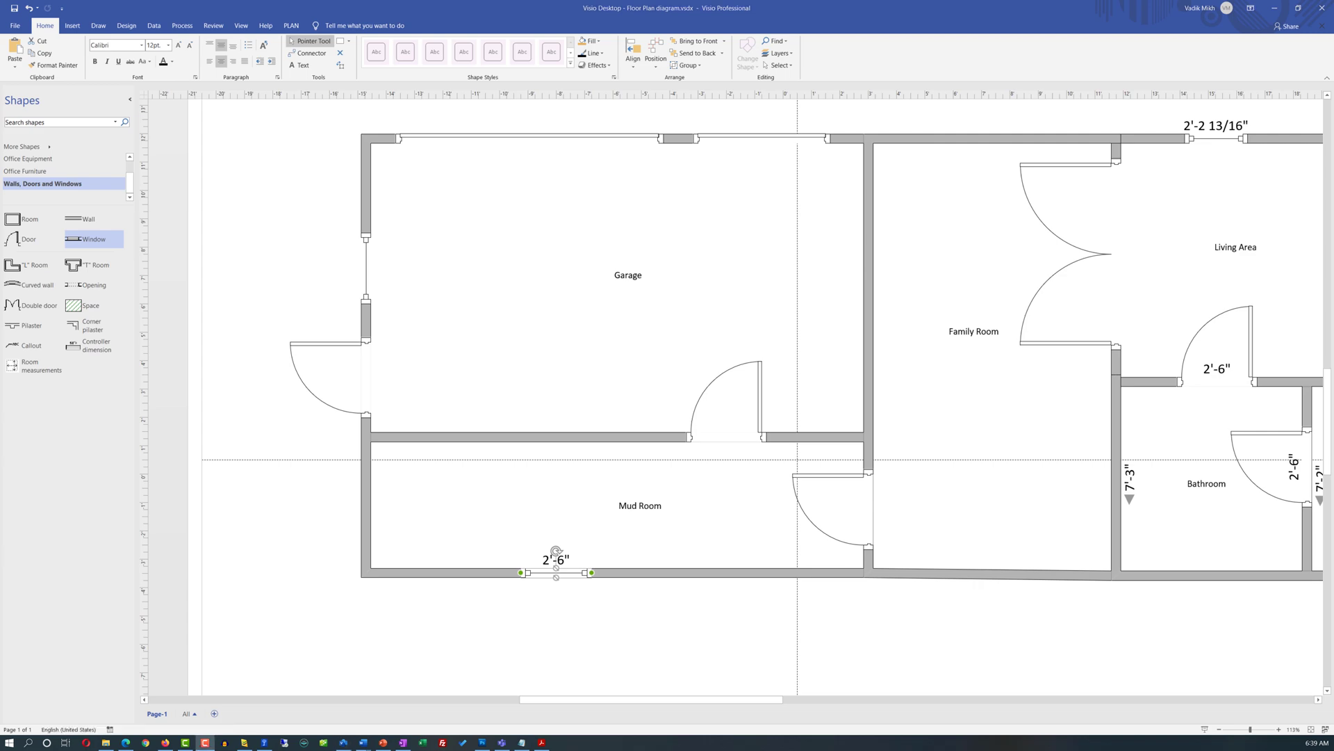
{"action": "left_click_drag", "start_coordinate": [631, 700], "coordinate": [768, 714]}
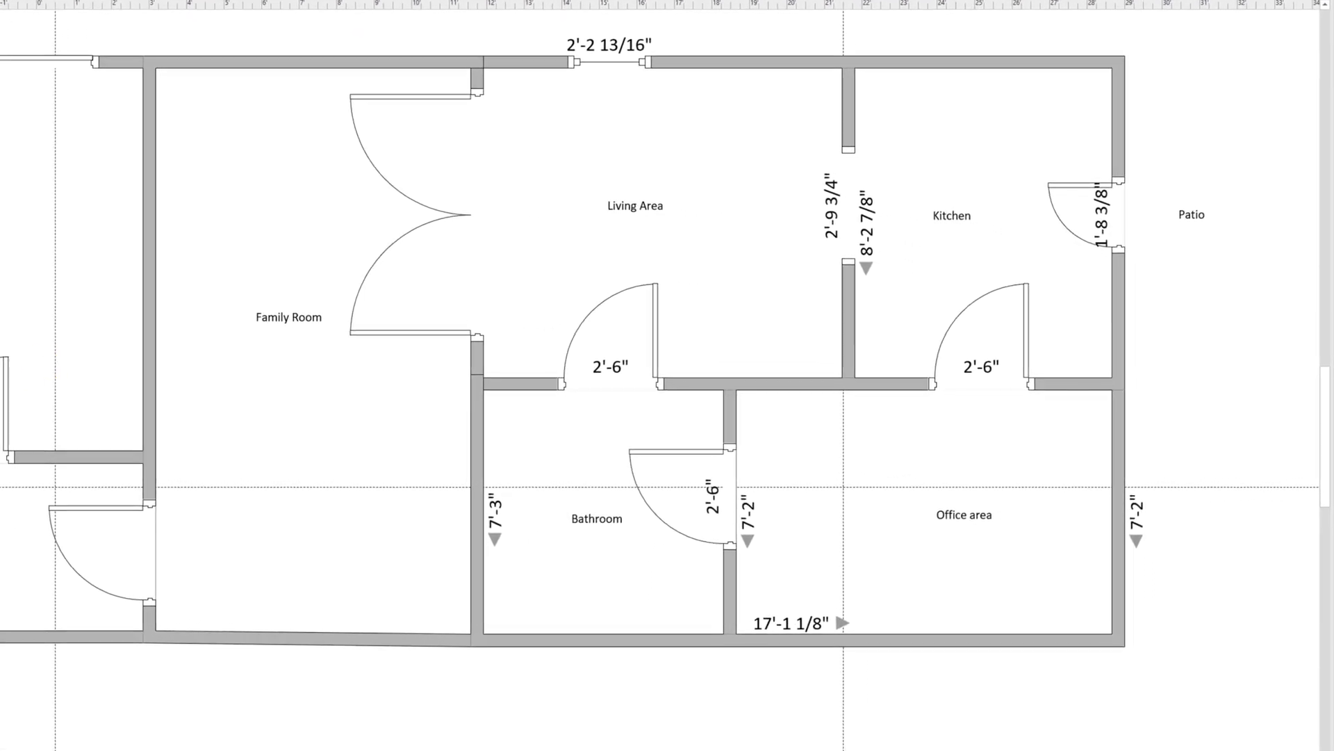
{"action": "left_click_drag", "start_coordinate": [0, 501], "coordinate": [301, 59]}
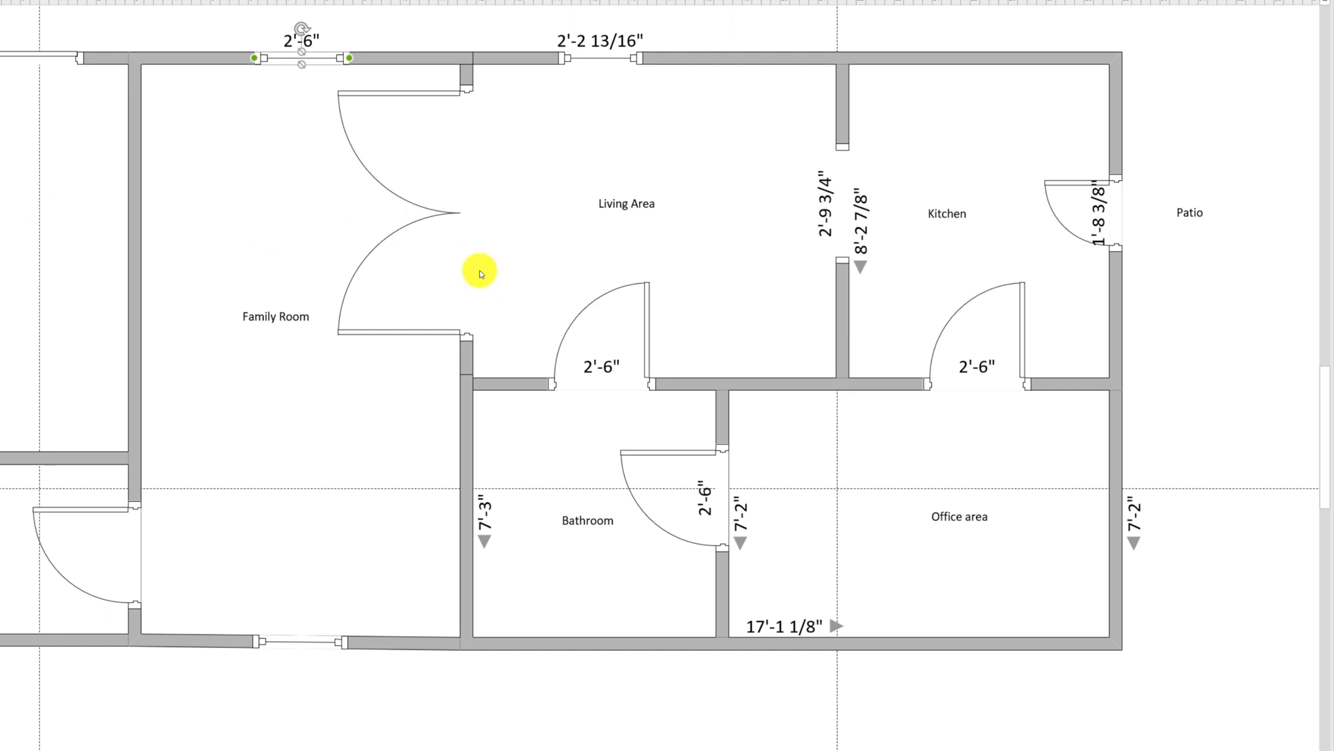
Step: Replace the double door between the Family Room and Living Area with an opening about 6'-9" wide
{"action": "left_click", "coordinate": [461, 202]}
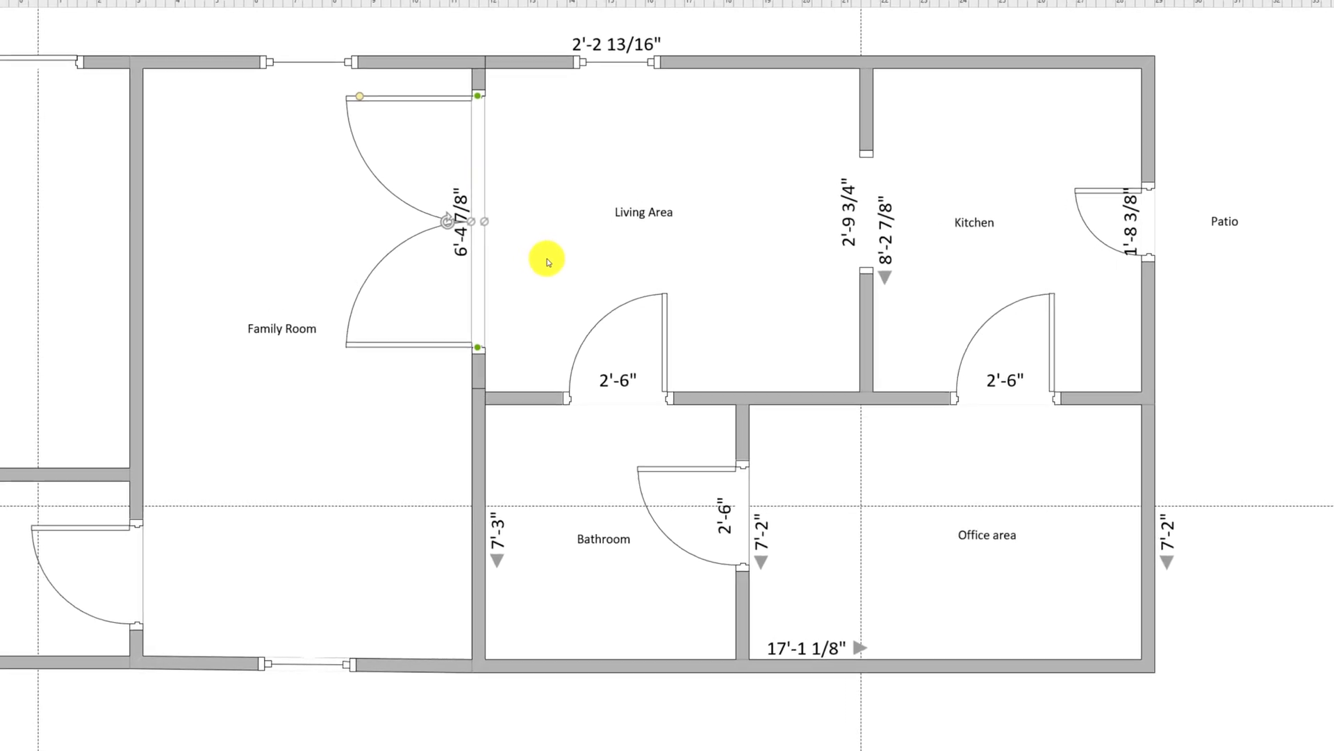
{"action": "key", "text": "Delete"}
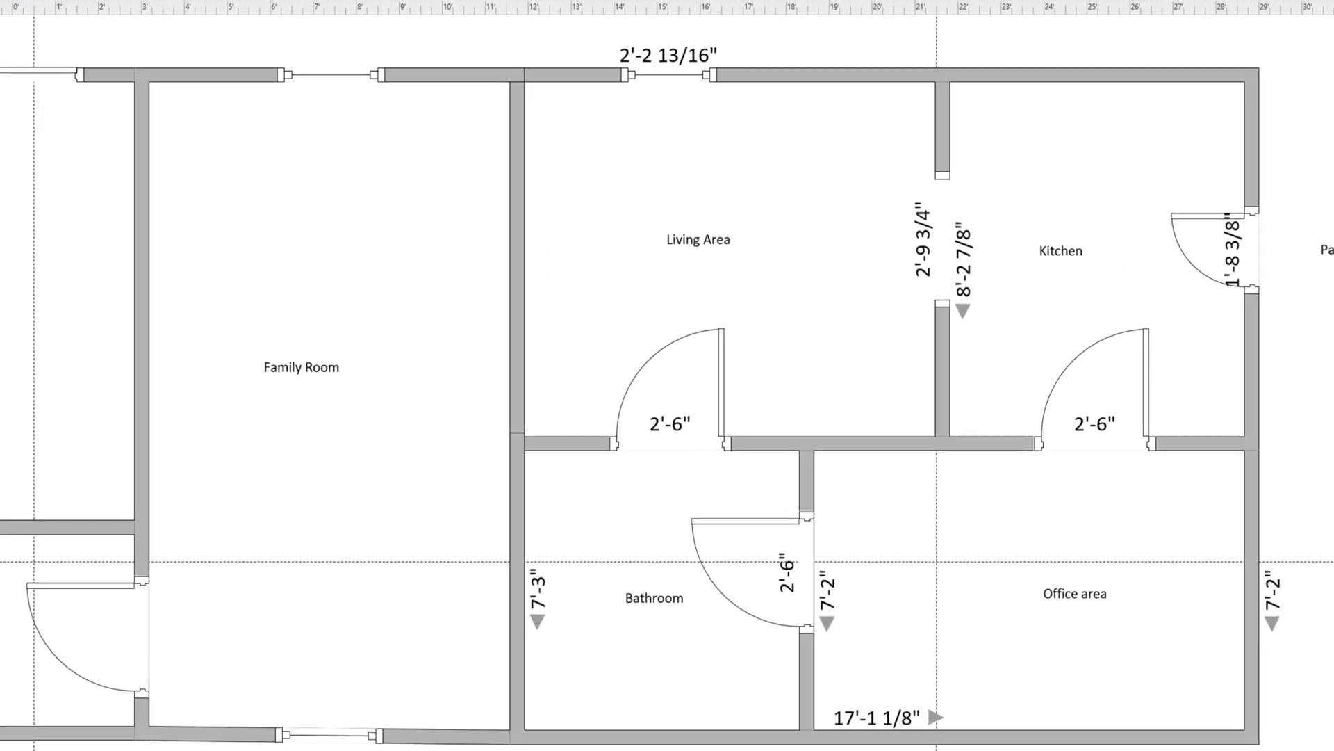
{"action": "left_click_drag", "start_coordinate": [0, 299], "coordinate": [551, 125]}
{"action": "left_click_drag", "start_coordinate": [543, 346], "coordinate": [552, 431]}
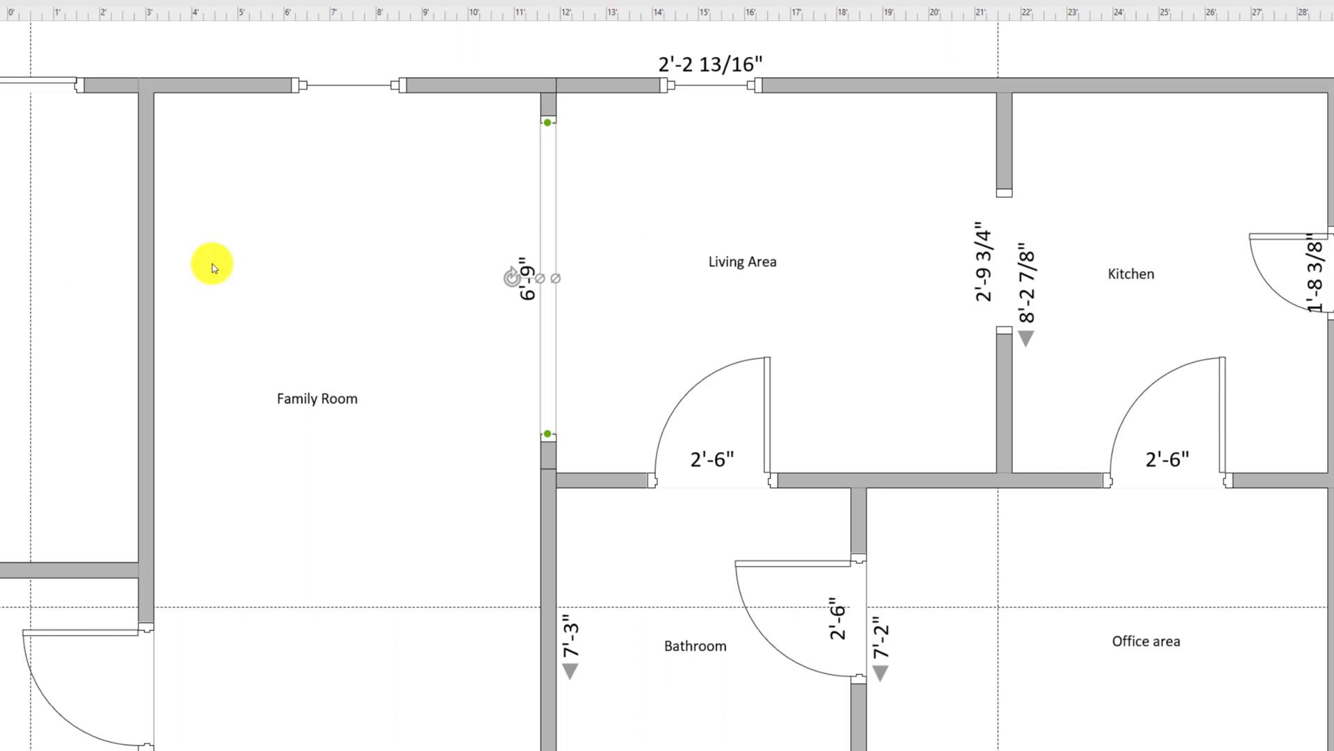
Step: Widen the opening between the Living Area and the Kitchen to about 6'-4"
{"action": "scroll", "coordinate": [283, 286], "scroll_direction": "right", "scroll_amount": 5}
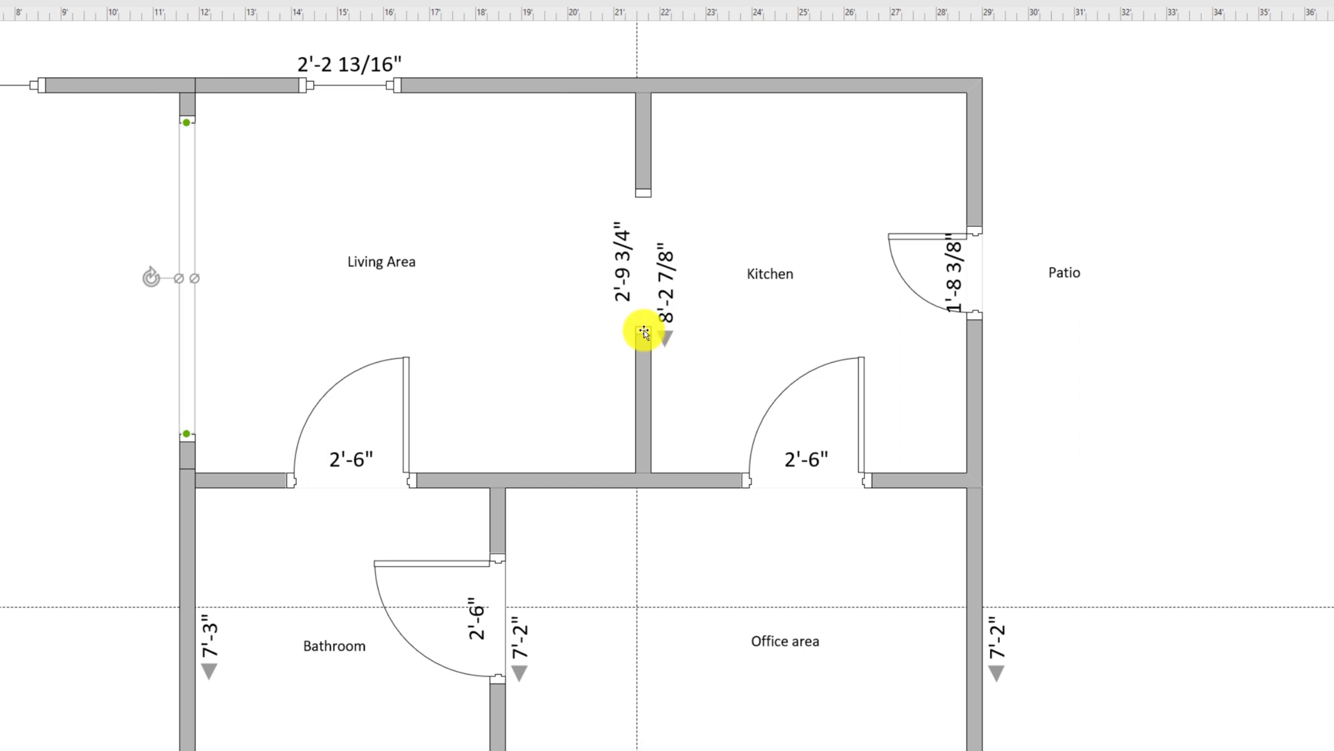
{"action": "left_click_drag", "start_coordinate": [644, 333], "coordinate": [646, 273]}
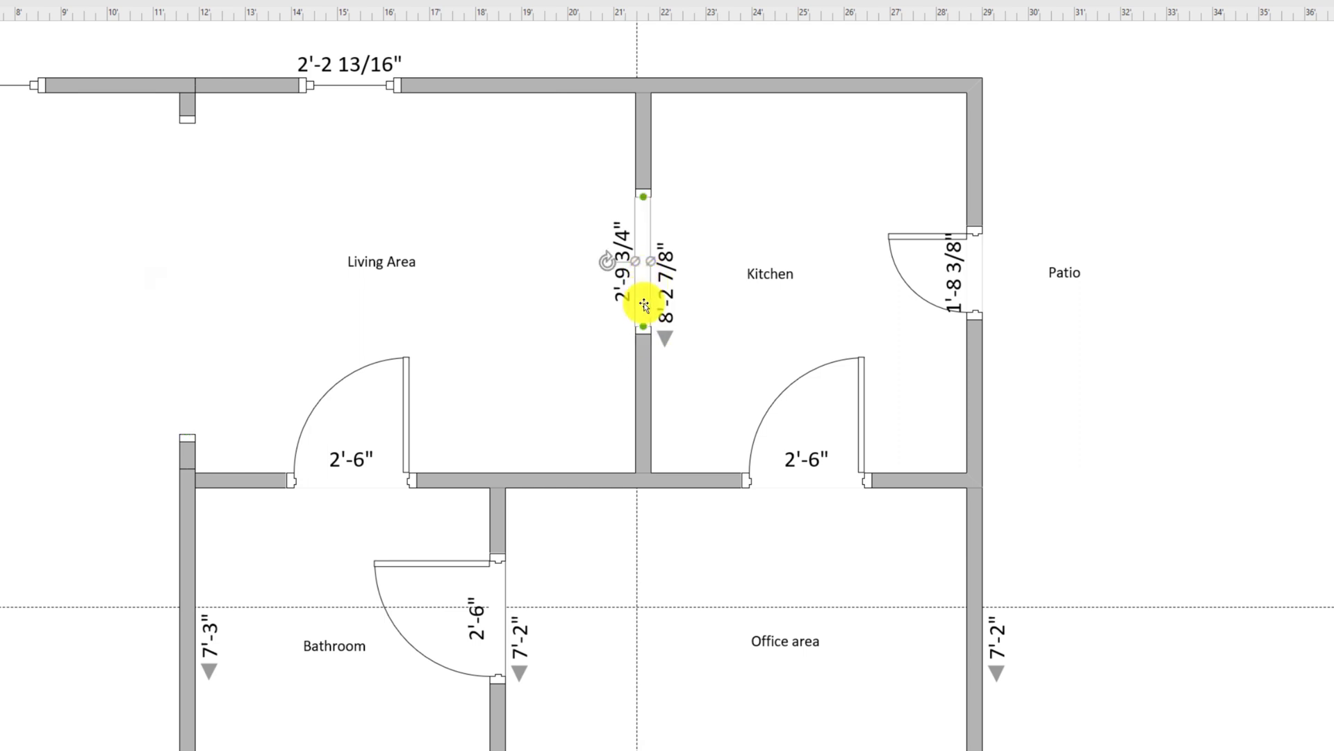
{"action": "left_click_drag", "start_coordinate": [645, 335], "coordinate": [636, 130]}
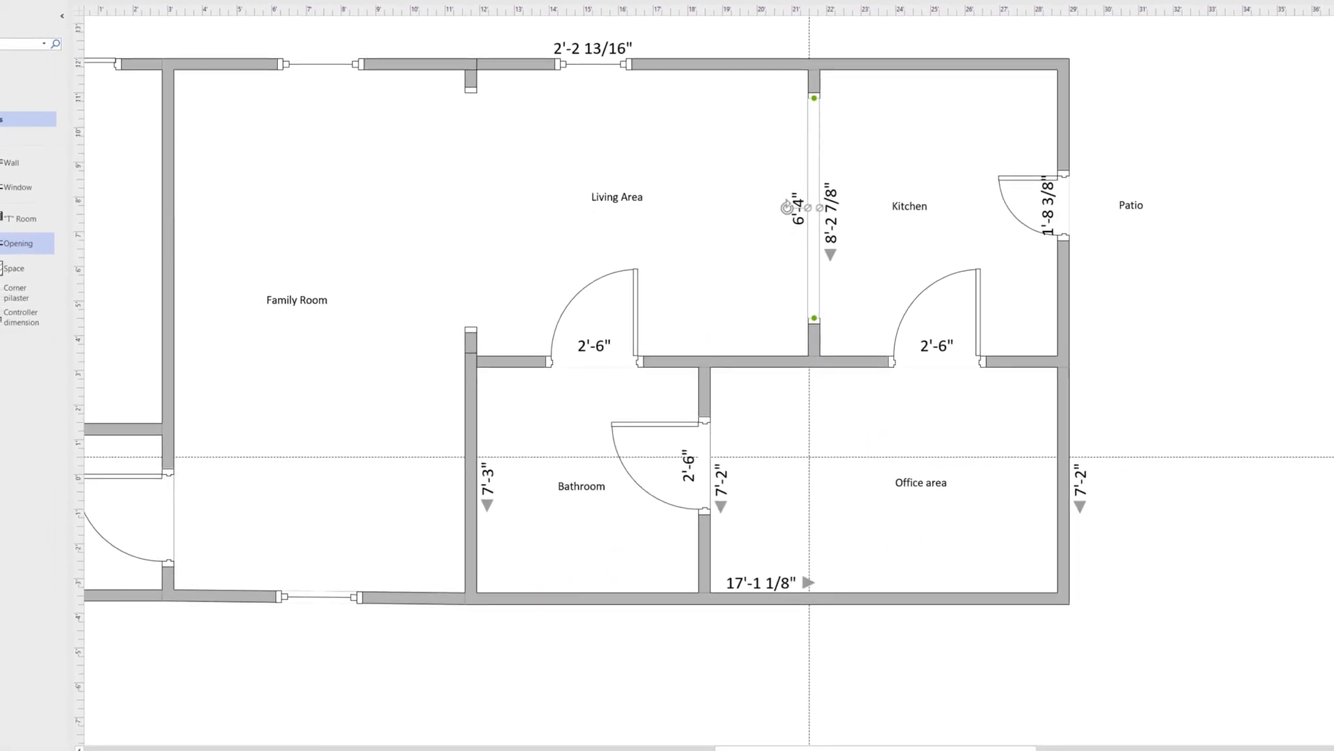
Step: Add 2'-6" windows to the Kitchen's upper wall, the Office area's right and lower walls, and the Bathroom's lower wall
{"action": "left_click_drag", "start_coordinate": [16, 195], "coordinate": [942, 68]}
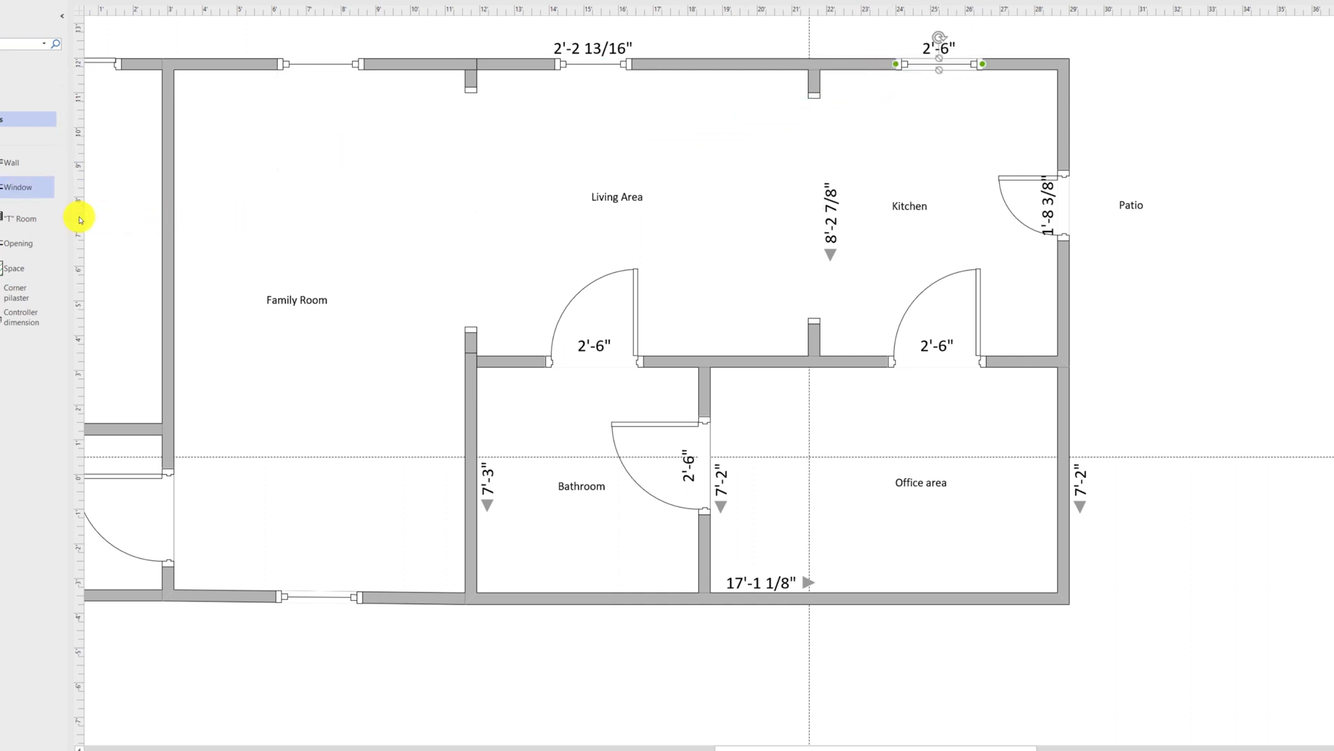
{"action": "left_click_drag", "start_coordinate": [334, 276], "coordinate": [1058, 474]}
{"action": "left_click_drag", "start_coordinate": [19, 189], "coordinate": [905, 599]}
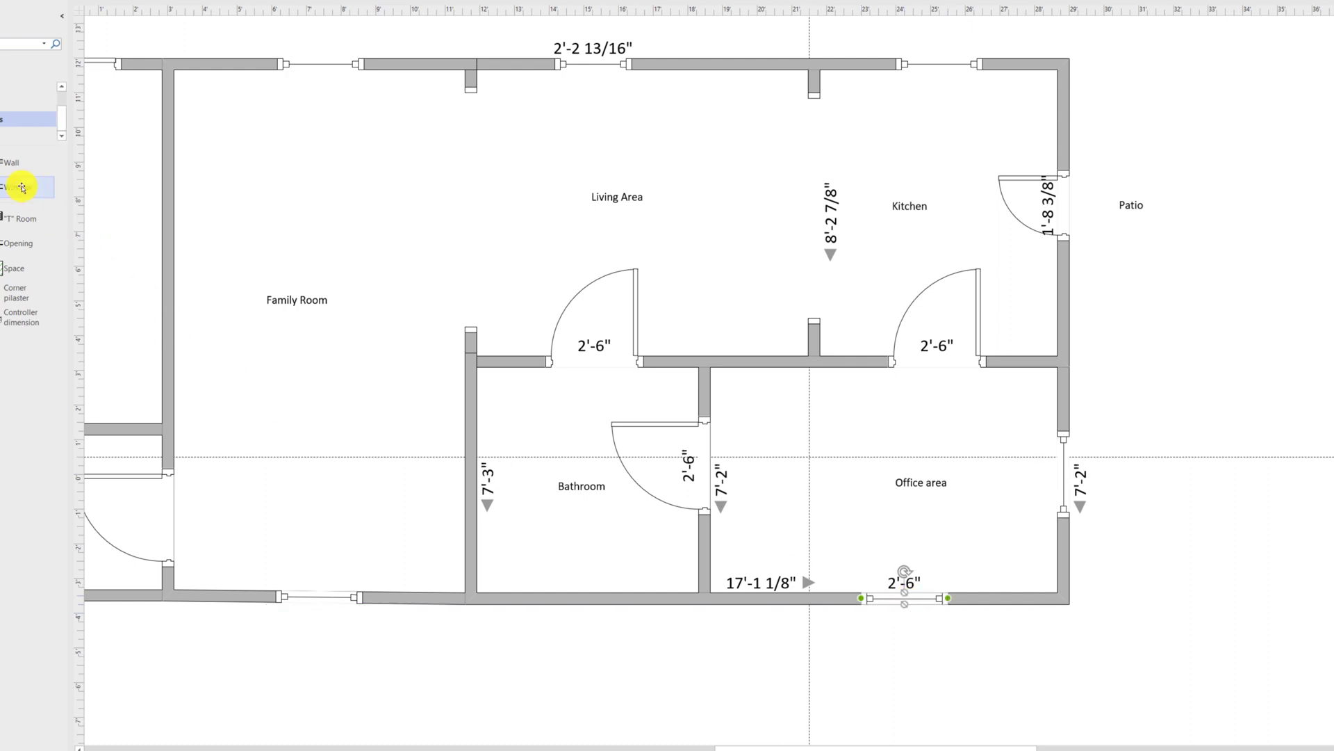
{"action": "left_click_drag", "start_coordinate": [400, 417], "coordinate": [585, 599]}
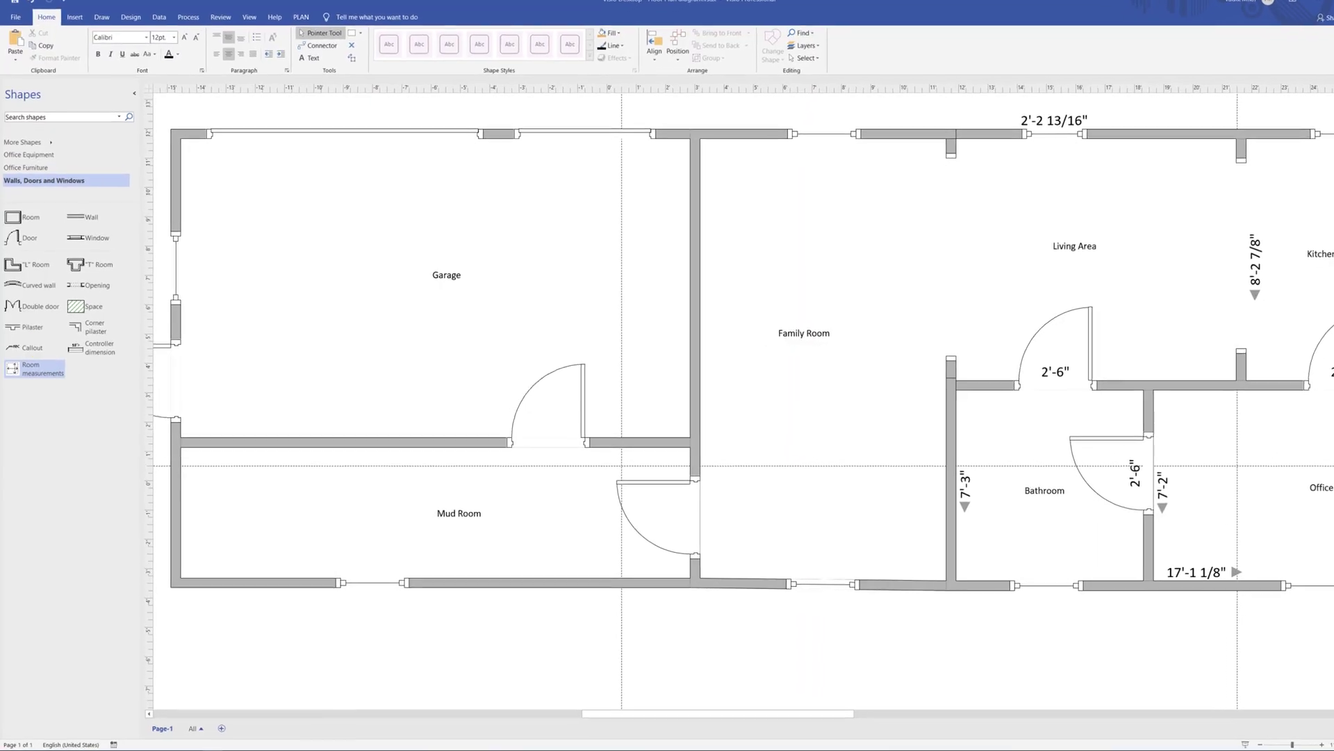
Step: Add a callout to the Mud Room's left wall: "Need to add hot and cold water as well as Gas and 220V electricity to enable washer and dryer"
{"action": "left_click_drag", "start_coordinate": [32, 347], "coordinate": [231, 517]}
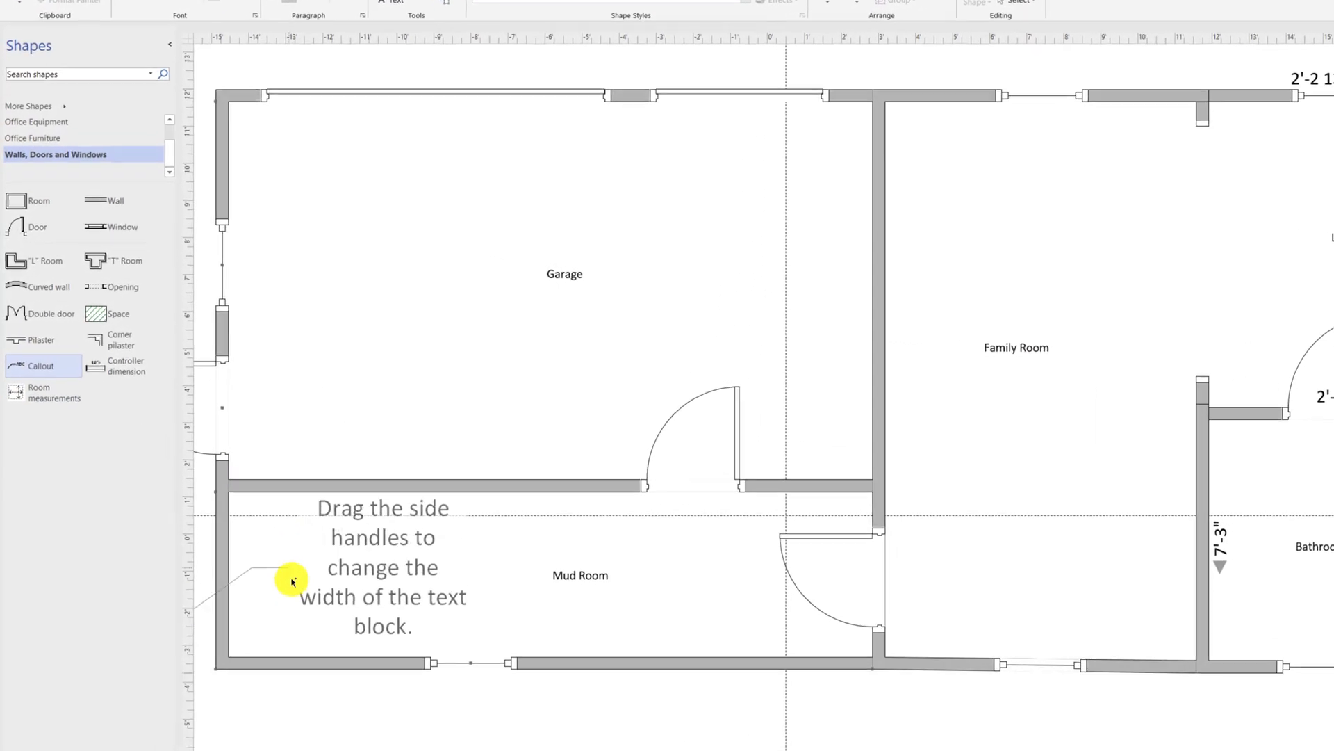
{"action": "left_click_drag", "start_coordinate": [292, 581], "coordinate": [442, 554]}
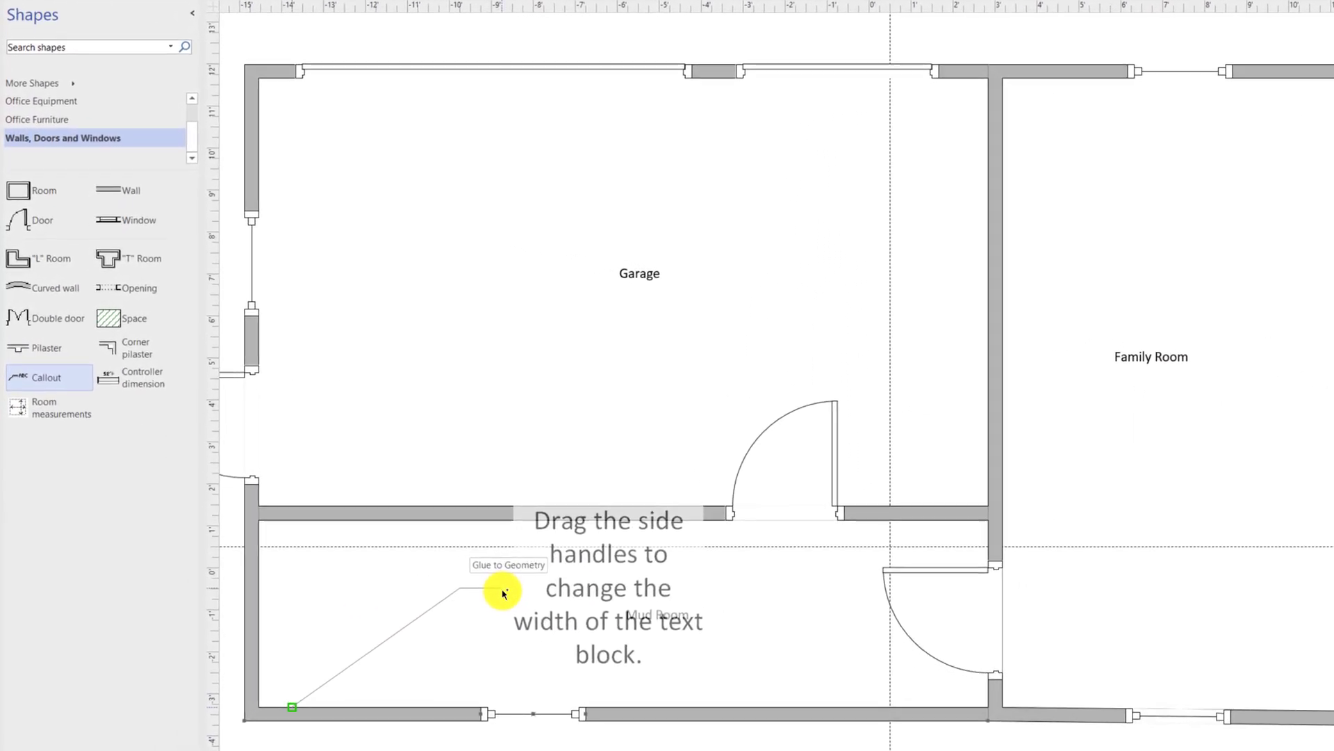
{"action": "left_click_drag", "start_coordinate": [504, 593], "coordinate": [504, 593]}
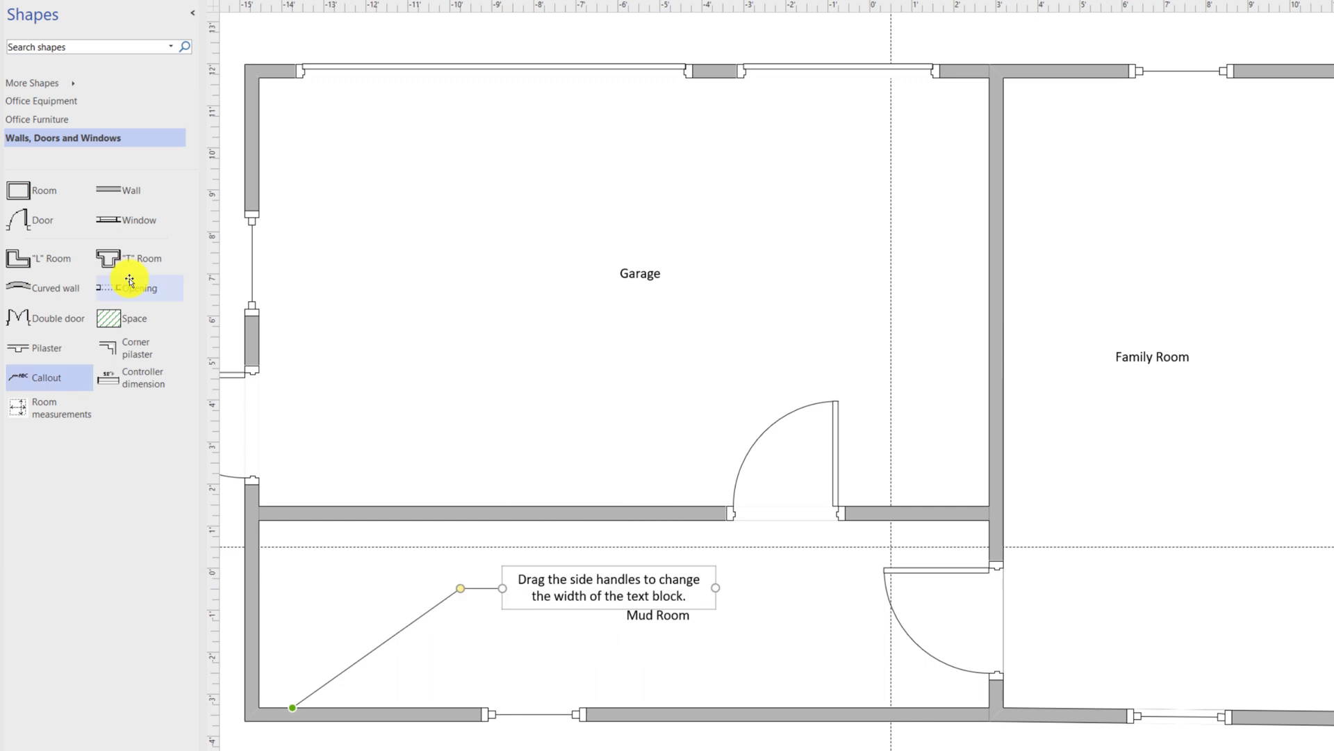
{"action": "double_click", "coordinate": [599, 590]}
{"action": "key", "text": "ctrl+v"}
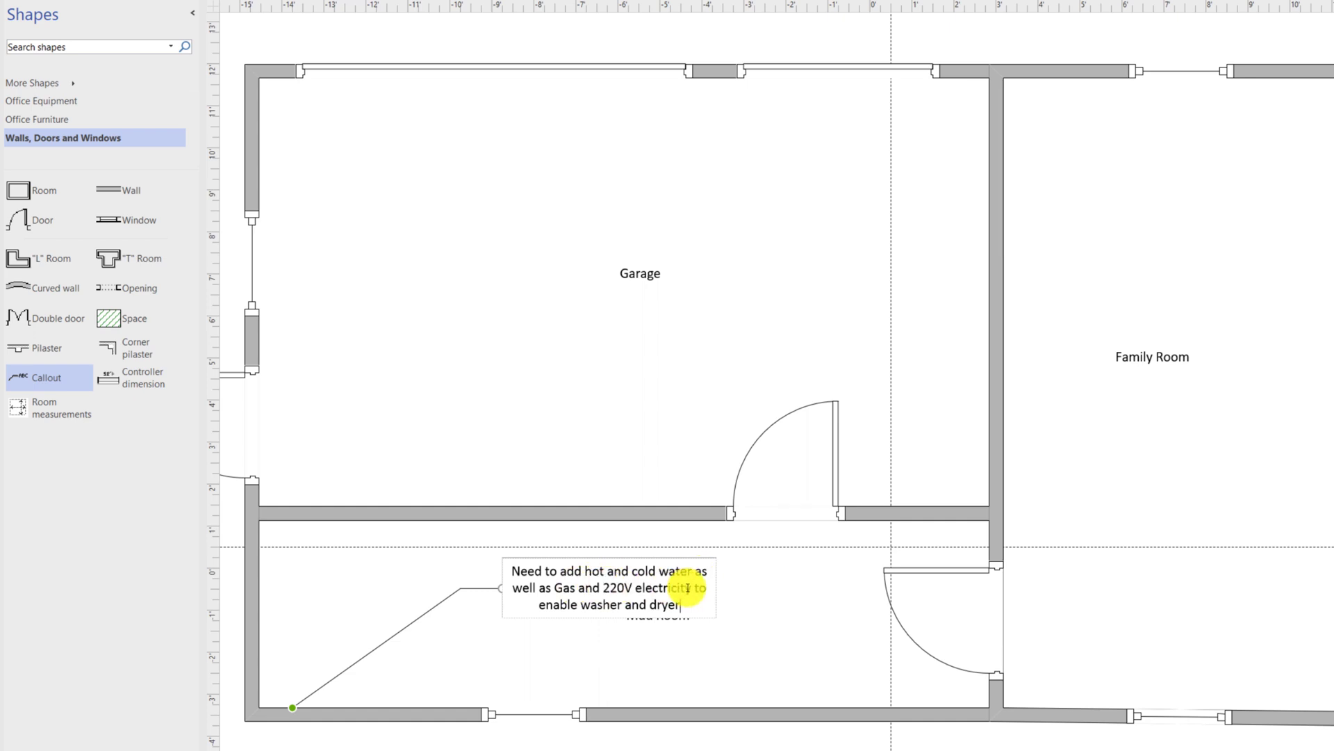
{"action": "left_click_drag", "start_coordinate": [292, 708], "coordinate": [259, 567]}
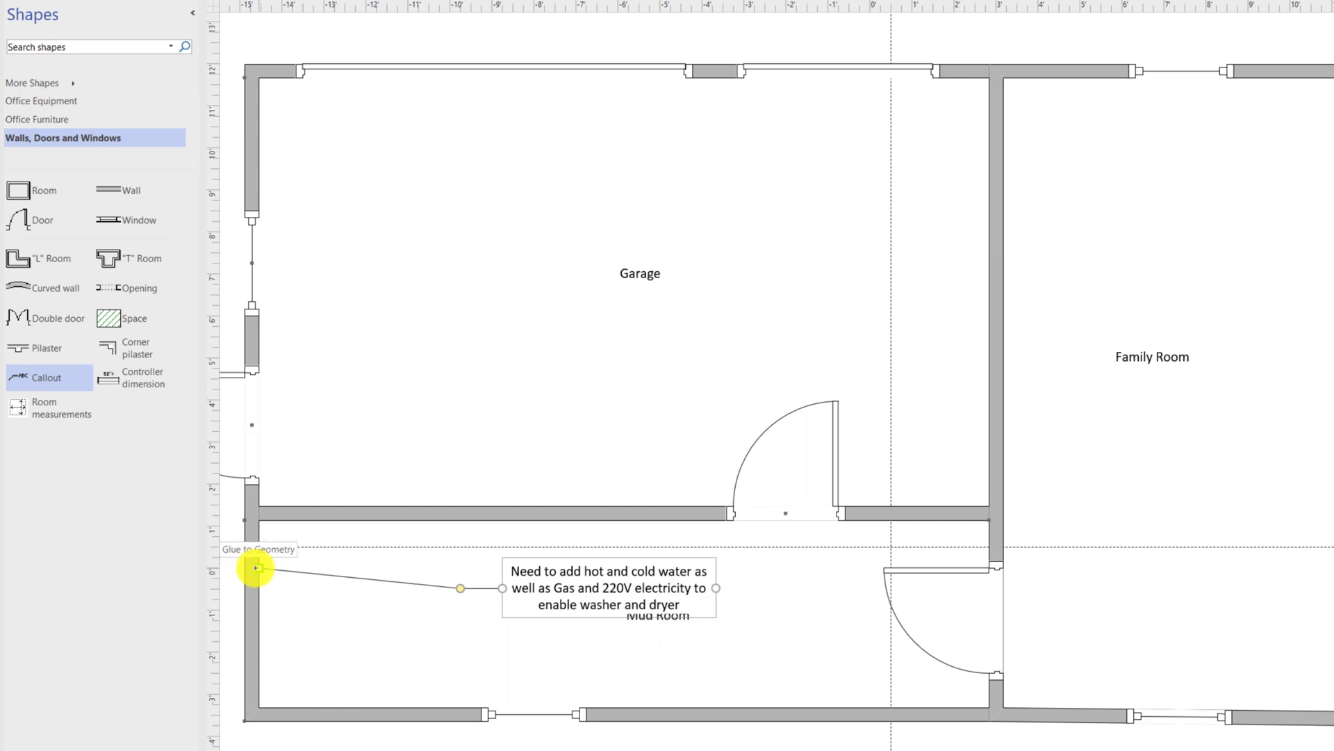
{"action": "left_click_drag", "start_coordinate": [538, 626], "coordinate": [402, 664]}
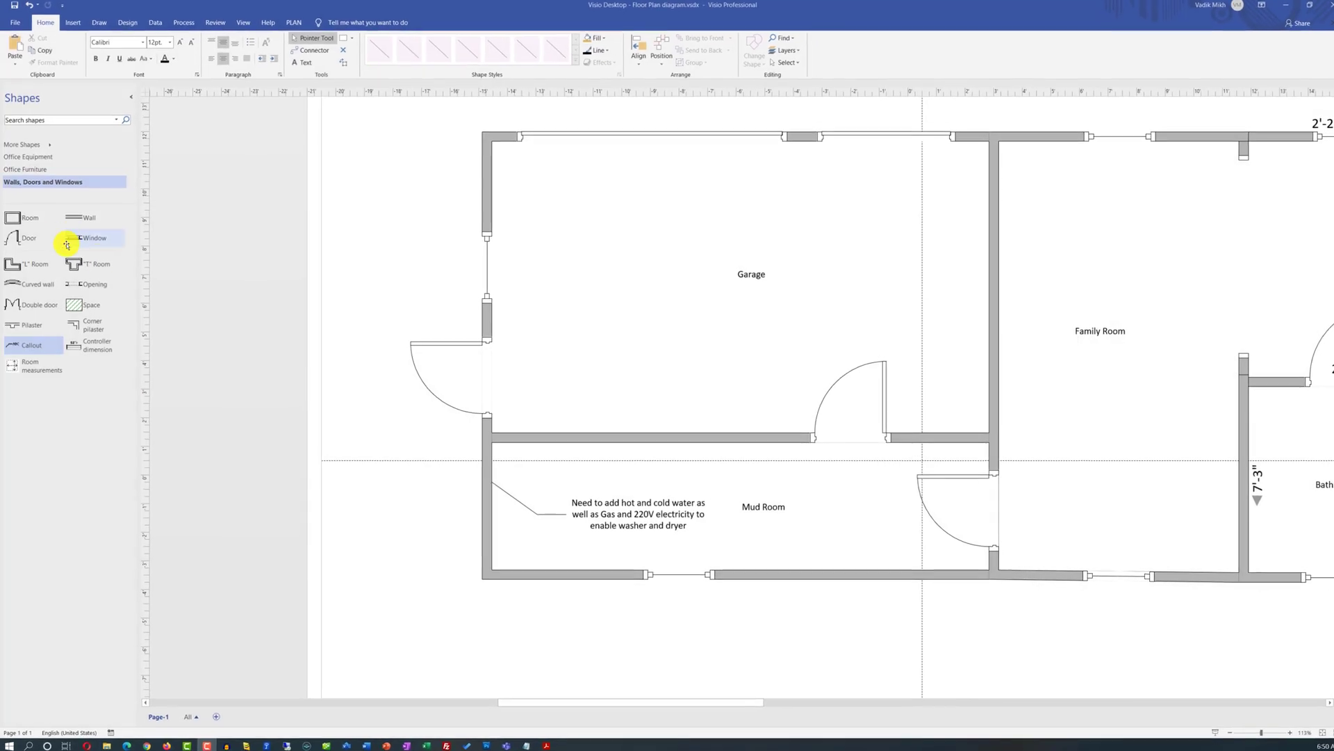
Step: Dimension the Garage's inside width and depth from wall to wall with two controller dimensions
{"action": "left_click_drag", "start_coordinate": [93, 345], "coordinate": [563, 221]}
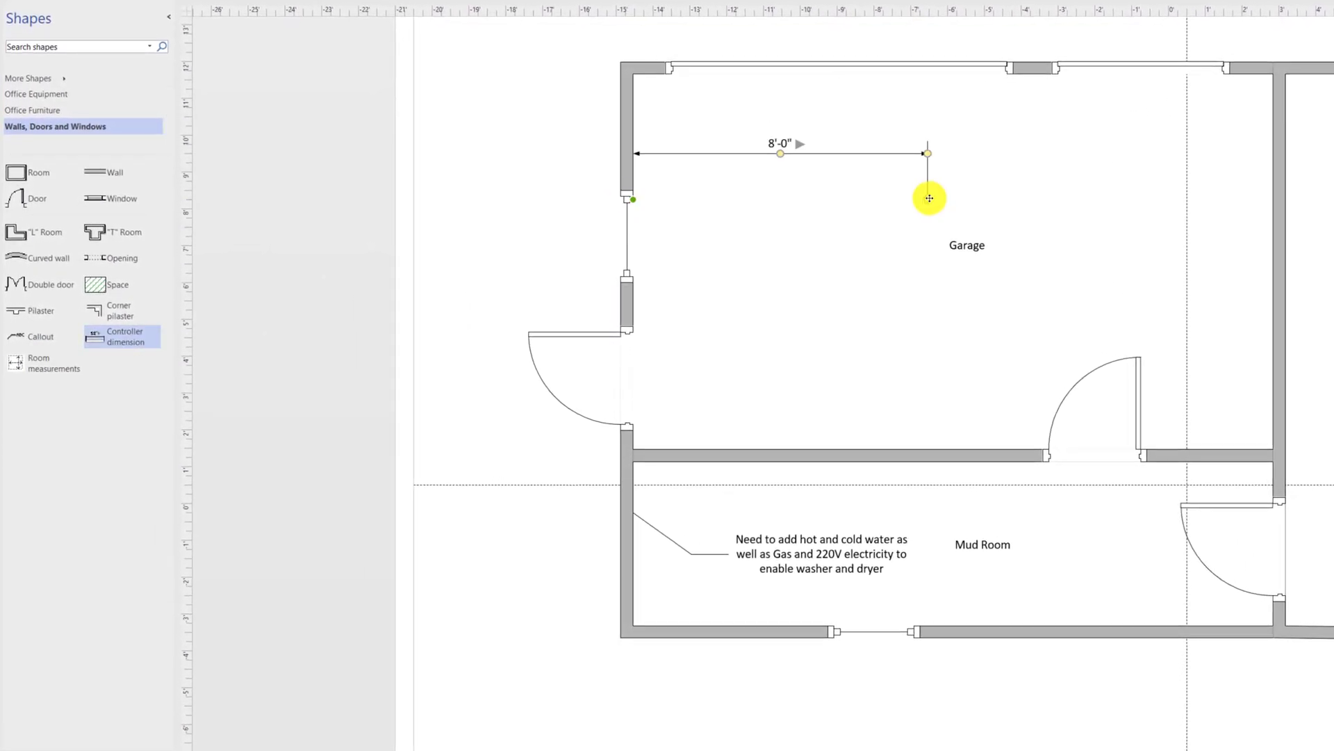
{"action": "left_click_drag", "start_coordinate": [923, 200], "coordinate": [1269, 198]}
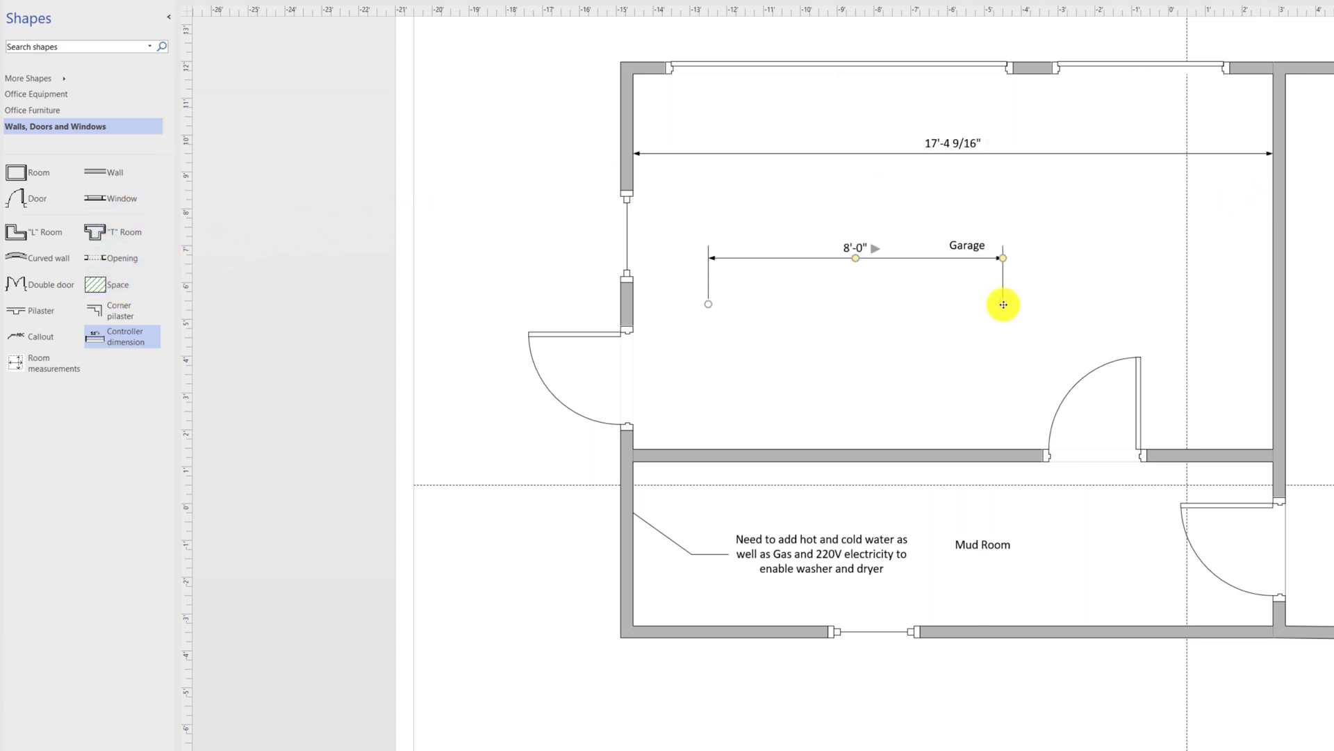
{"action": "left_click_drag", "start_coordinate": [1003, 304], "coordinate": [708, 73]}
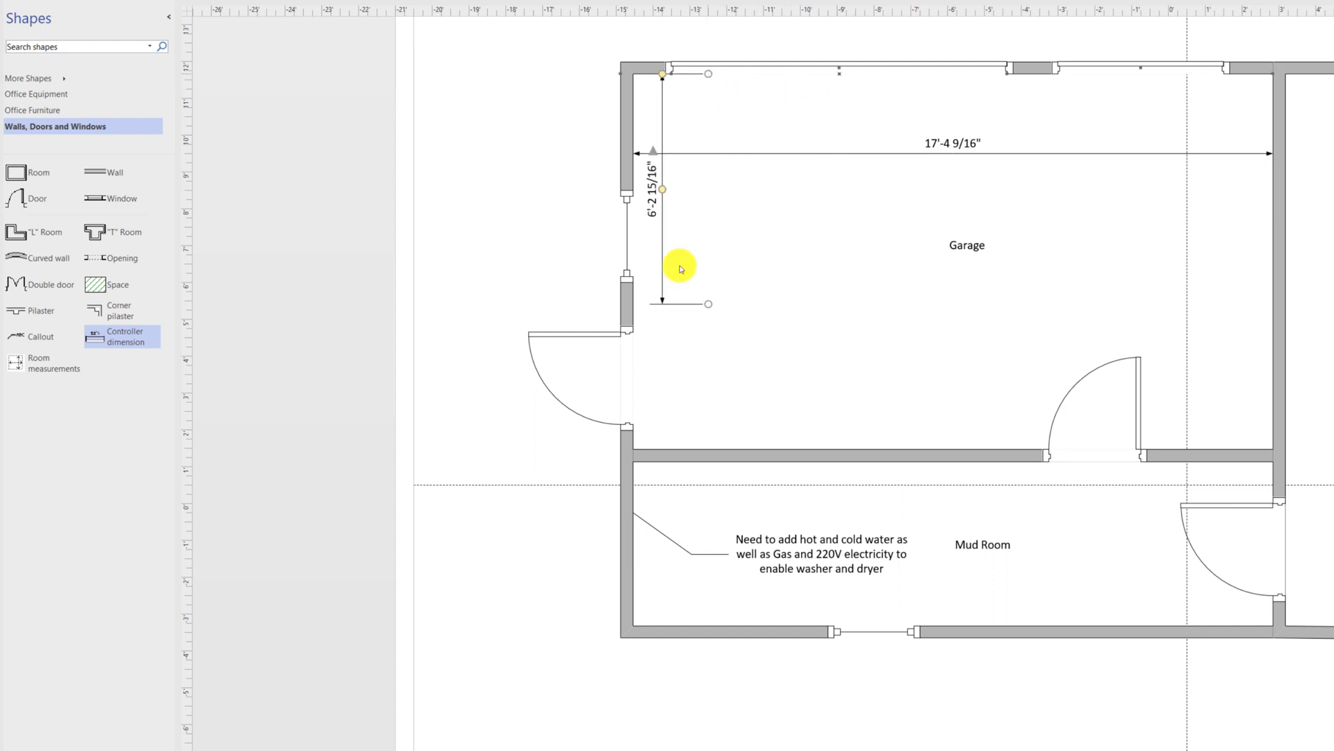
{"action": "left_click_drag", "start_coordinate": [709, 303], "coordinate": [708, 449]}
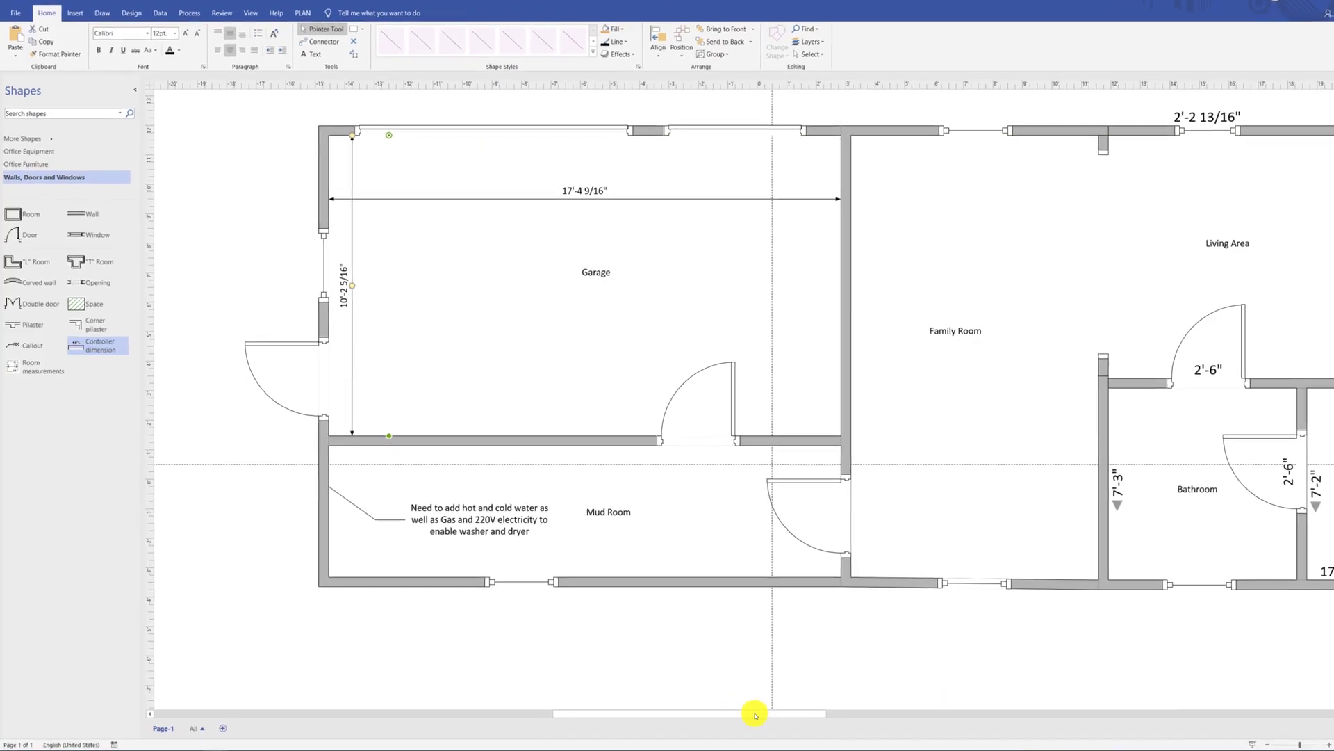
Step: Place a Room measurements shape in the Office area and fit it to the inner walls at about 10 ft. by 6 ft. 6 in
{"action": "left_click_drag", "start_coordinate": [783, 729], "coordinate": [961, 729]}
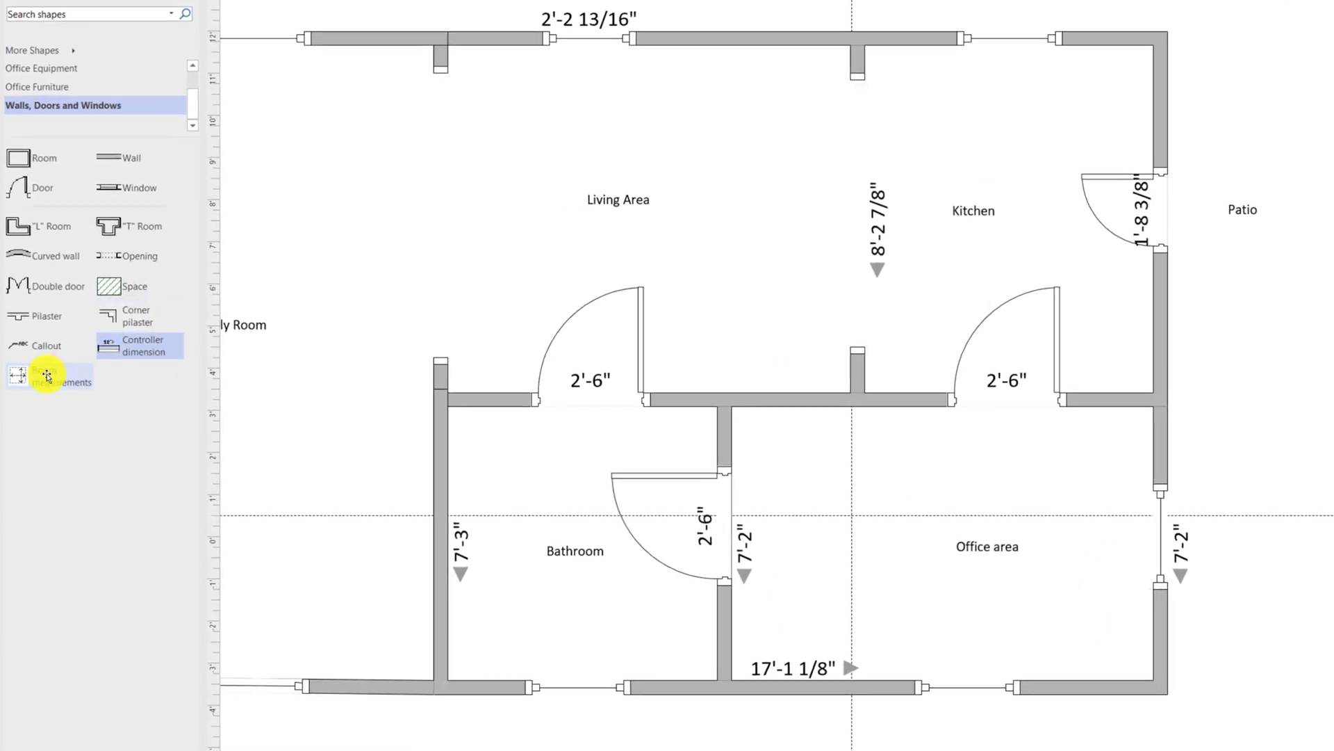
{"action": "left_click_drag", "start_coordinate": [41, 372], "coordinate": [611, 468]}
{"action": "left_click_drag", "start_coordinate": [697, 485], "coordinate": [972, 513]}
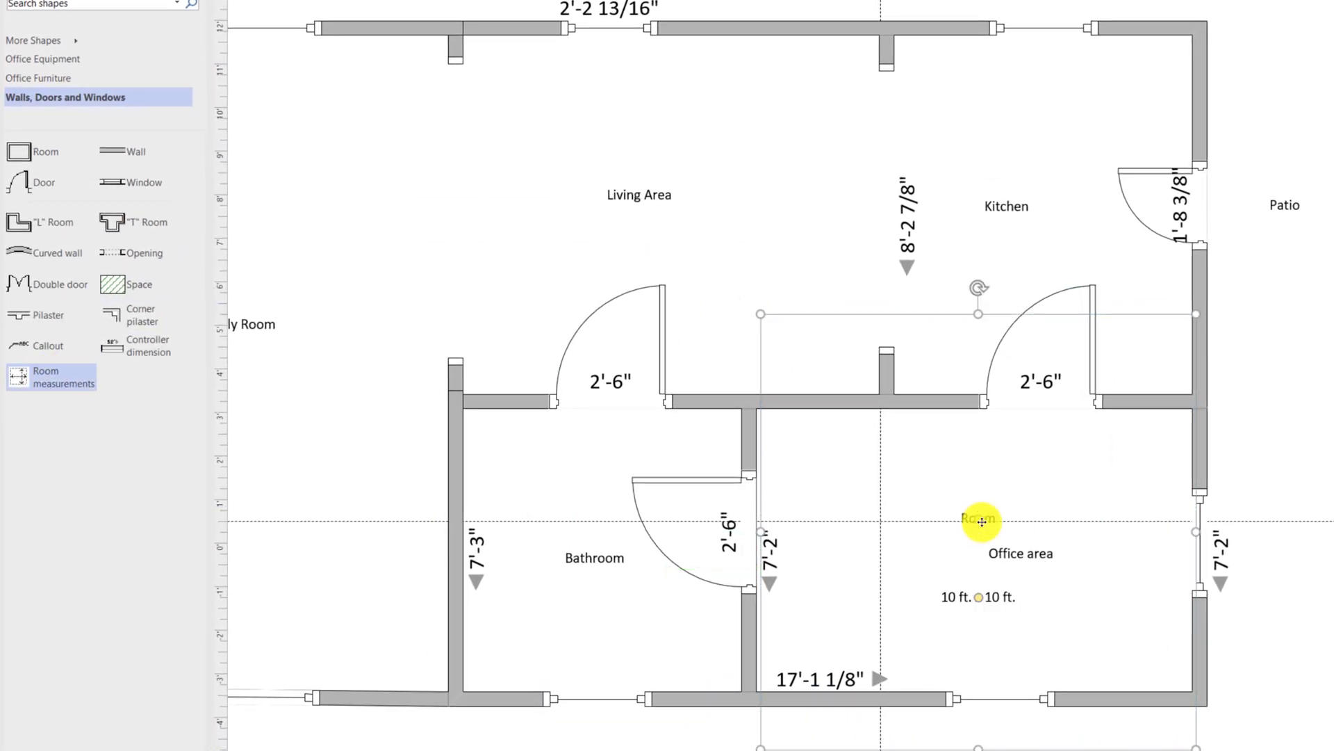
{"action": "left_click_drag", "start_coordinate": [976, 313], "coordinate": [950, 409]}
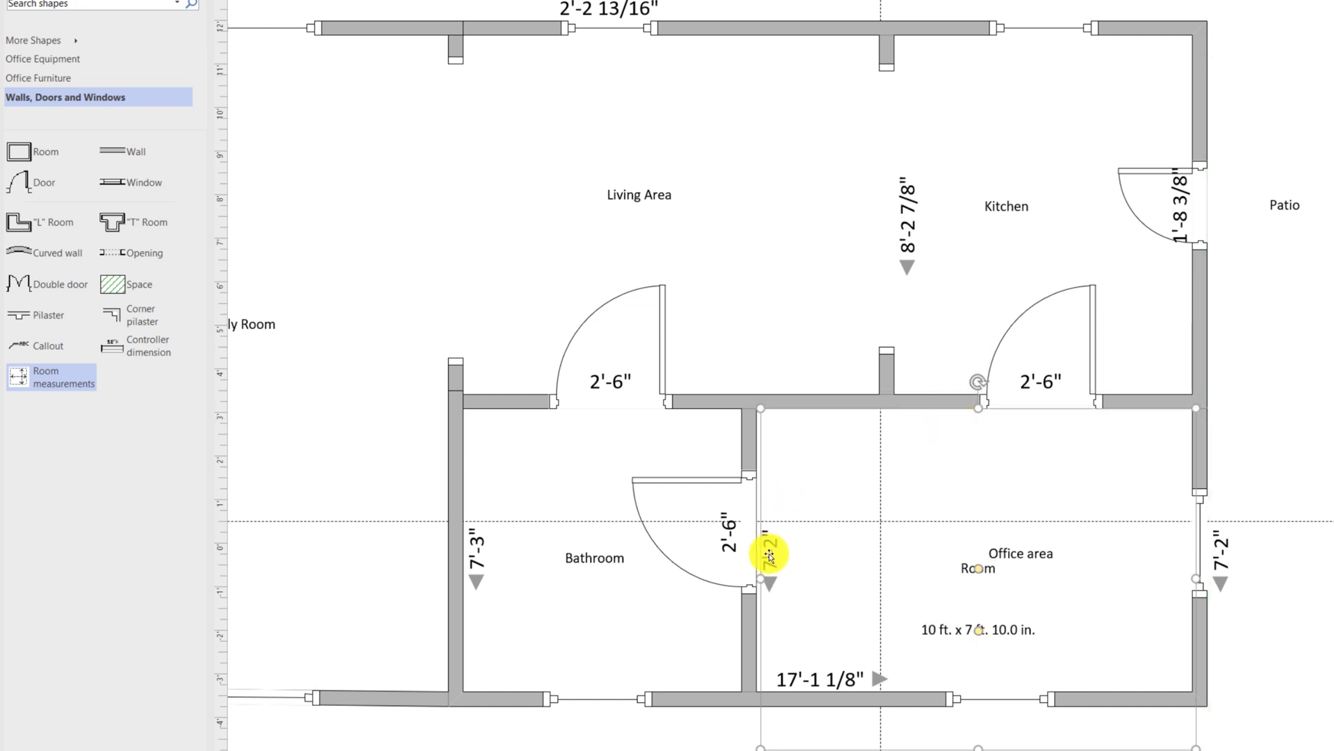
{"action": "left_click_drag", "start_coordinate": [755, 579], "coordinate": [752, 580]}
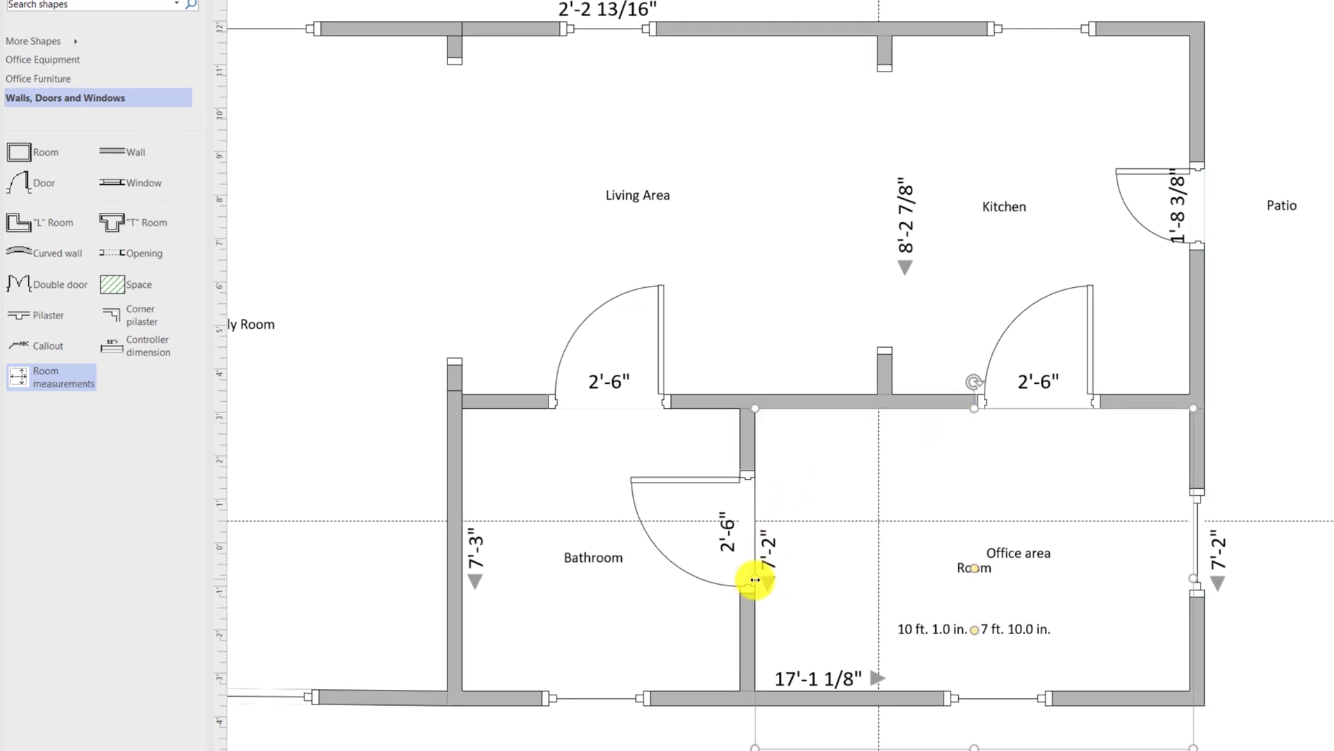
{"action": "left_click_drag", "start_coordinate": [941, 736], "coordinate": [941, 679]}
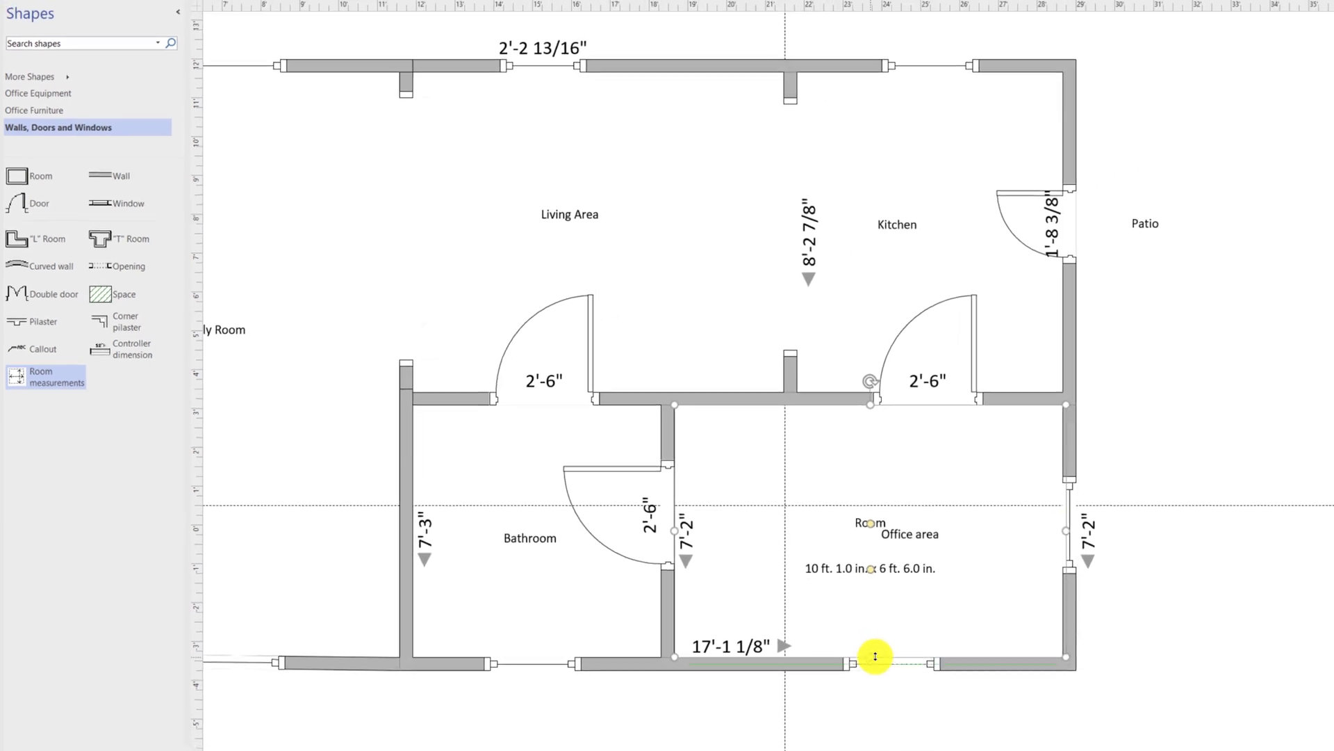
{"action": "left_click_drag", "start_coordinate": [1153, 544], "coordinate": [1149, 543]}
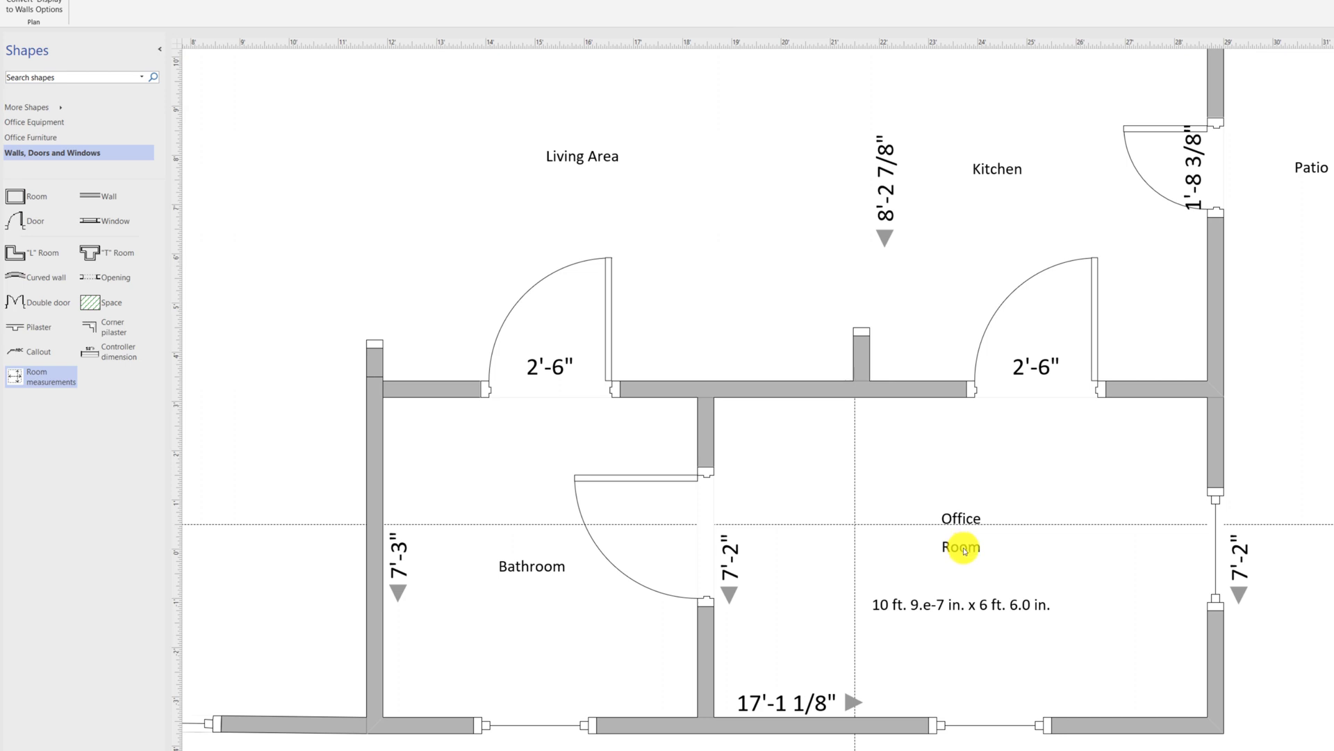
Step: Line up the Office label above the word Room in the office's room measurements
{"action": "left_click", "coordinate": [964, 553]}
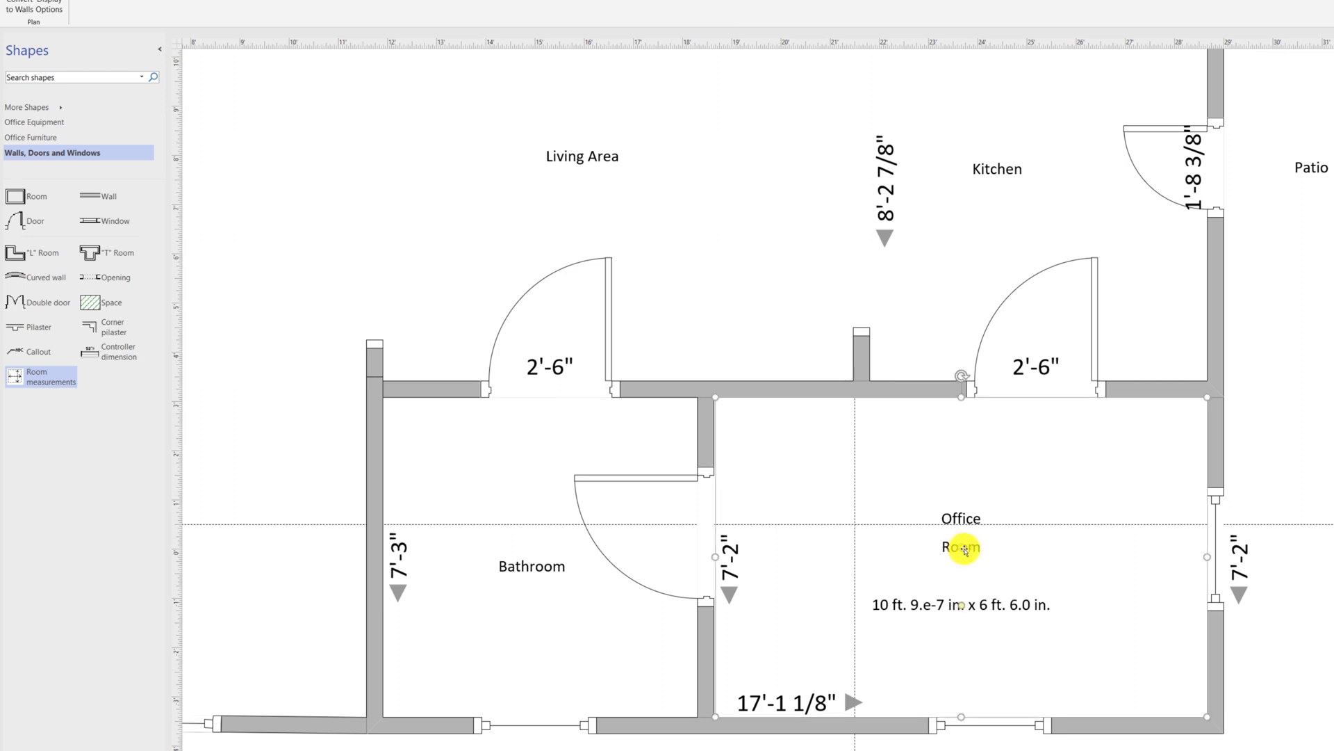
{"action": "left_click", "coordinate": [970, 520]}
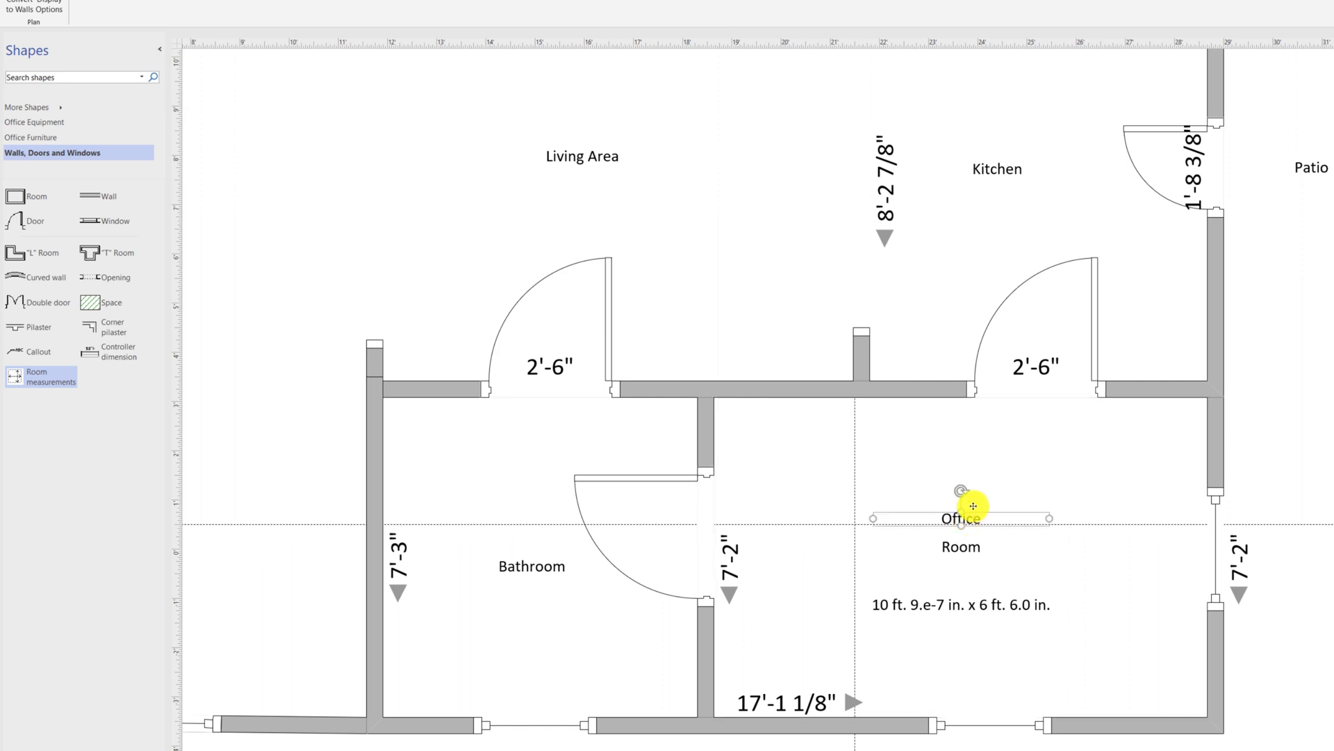
{"action": "left_click_drag", "start_coordinate": [976, 493], "coordinate": [975, 495]}
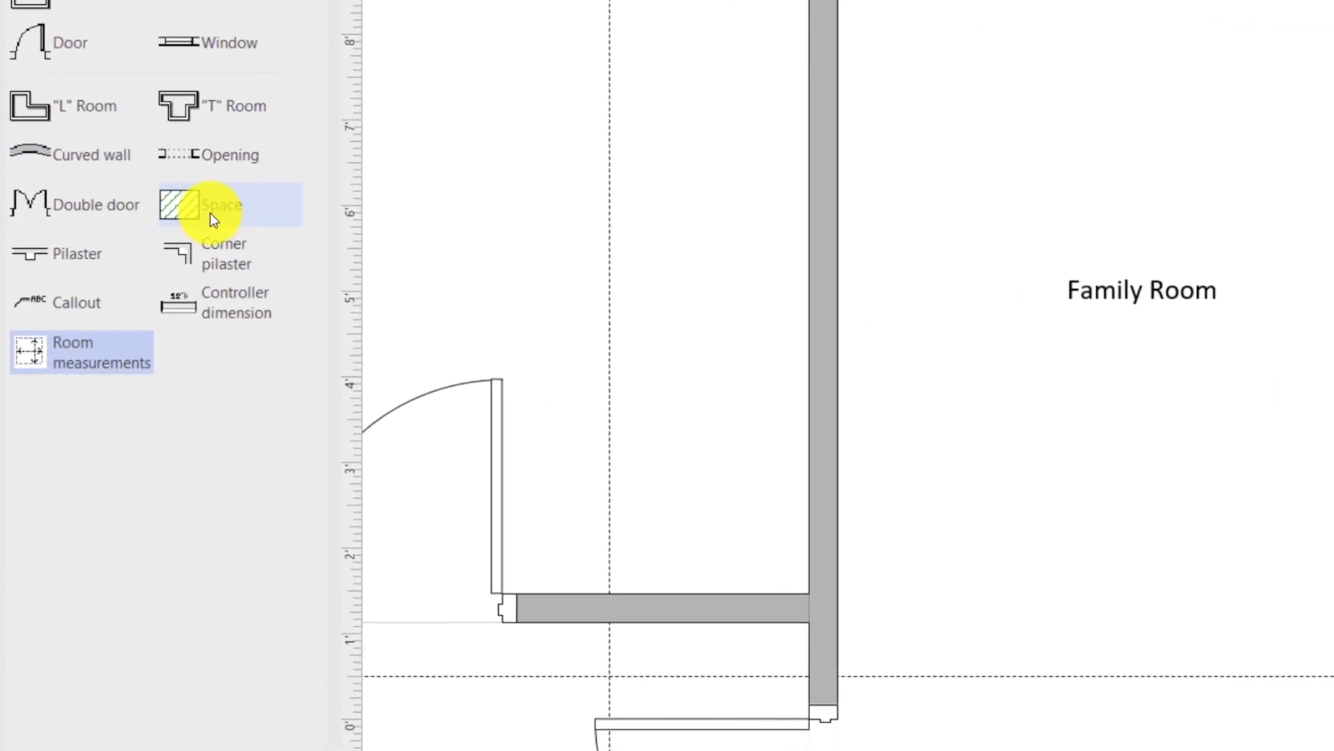
Step: Place a Space shape over the Family Room and auto-size it to the room's walls
{"action": "mouse_move", "coordinate": [213, 207]}
{"action": "left_mouse_down"}
{"action": "mouse_move", "coordinate": [1296, 228]}
{"action": "mouse_move", "coordinate": [1174, 271]}
{"action": "mouse_move", "coordinate": [1120, 444]}
{"action": "left_mouse_up"}
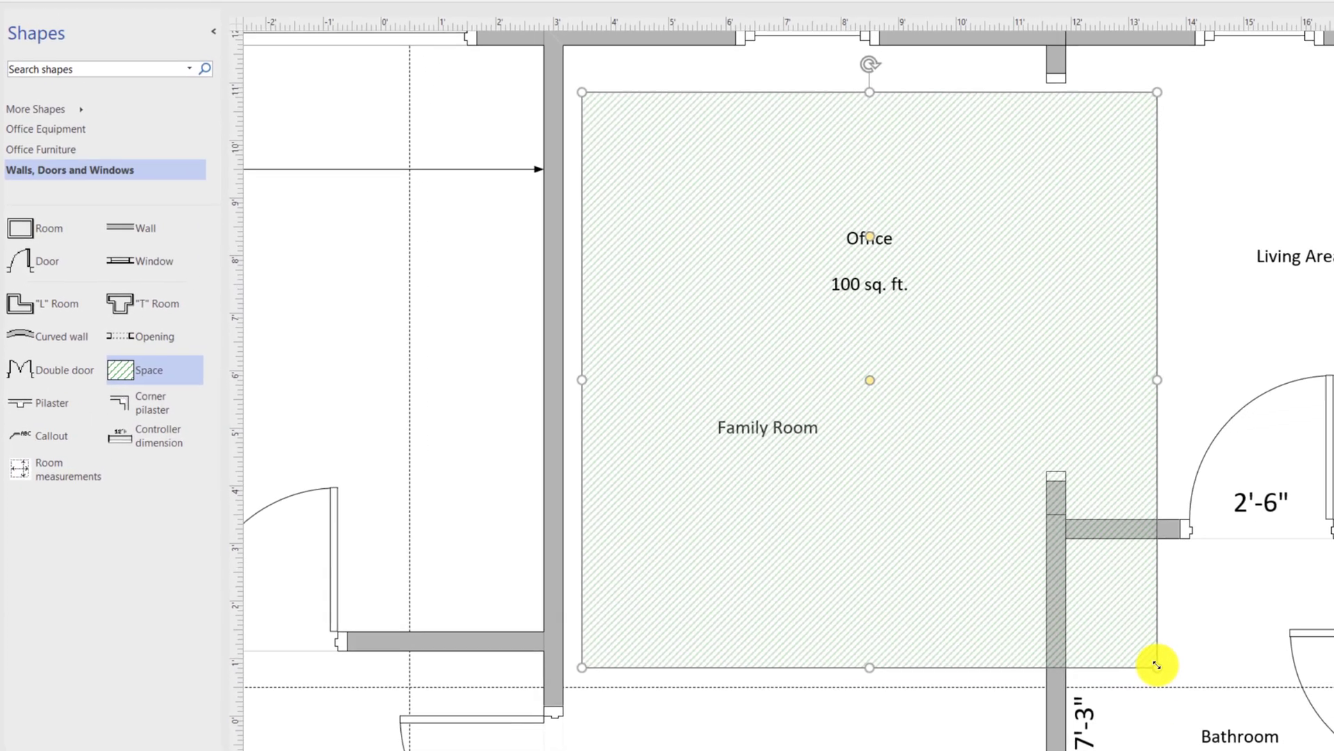
{"action": "left_click_drag", "start_coordinate": [1233, 665], "coordinate": [1082, 513]}
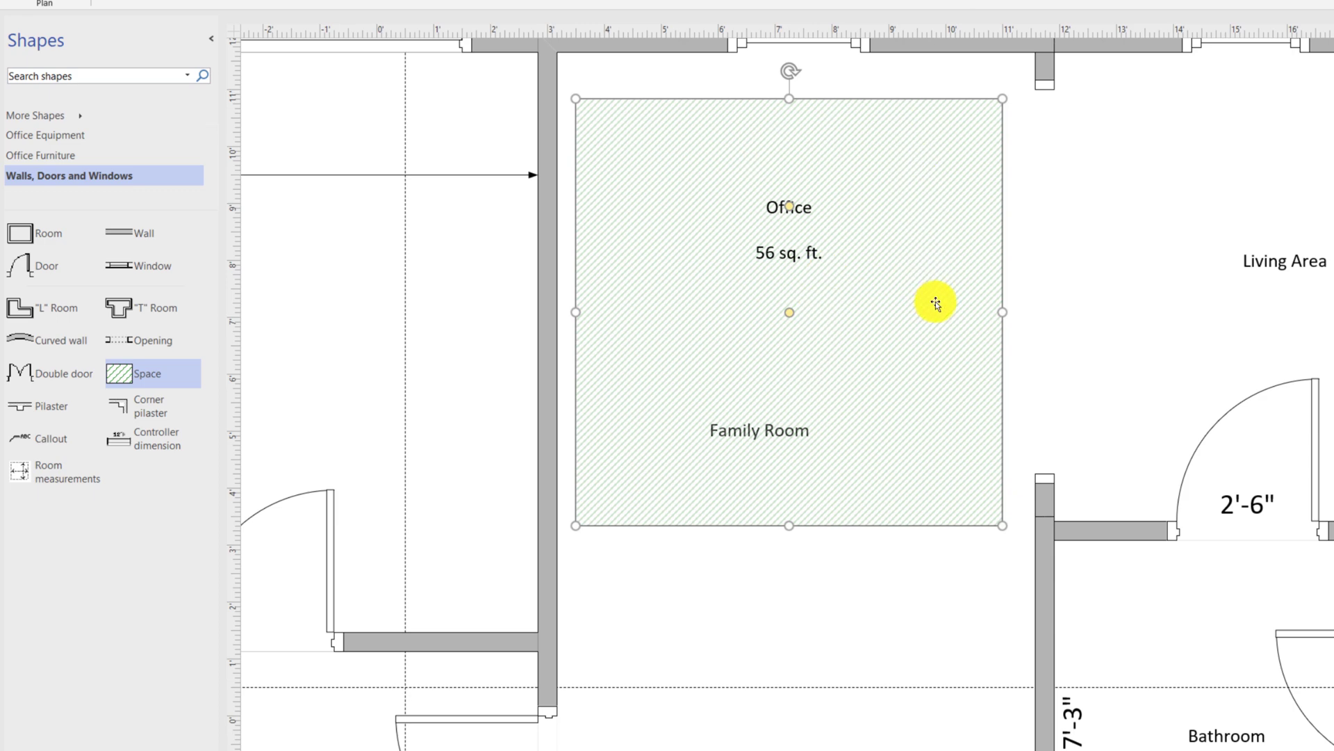
{"action": "right_click", "coordinate": [940, 285]}
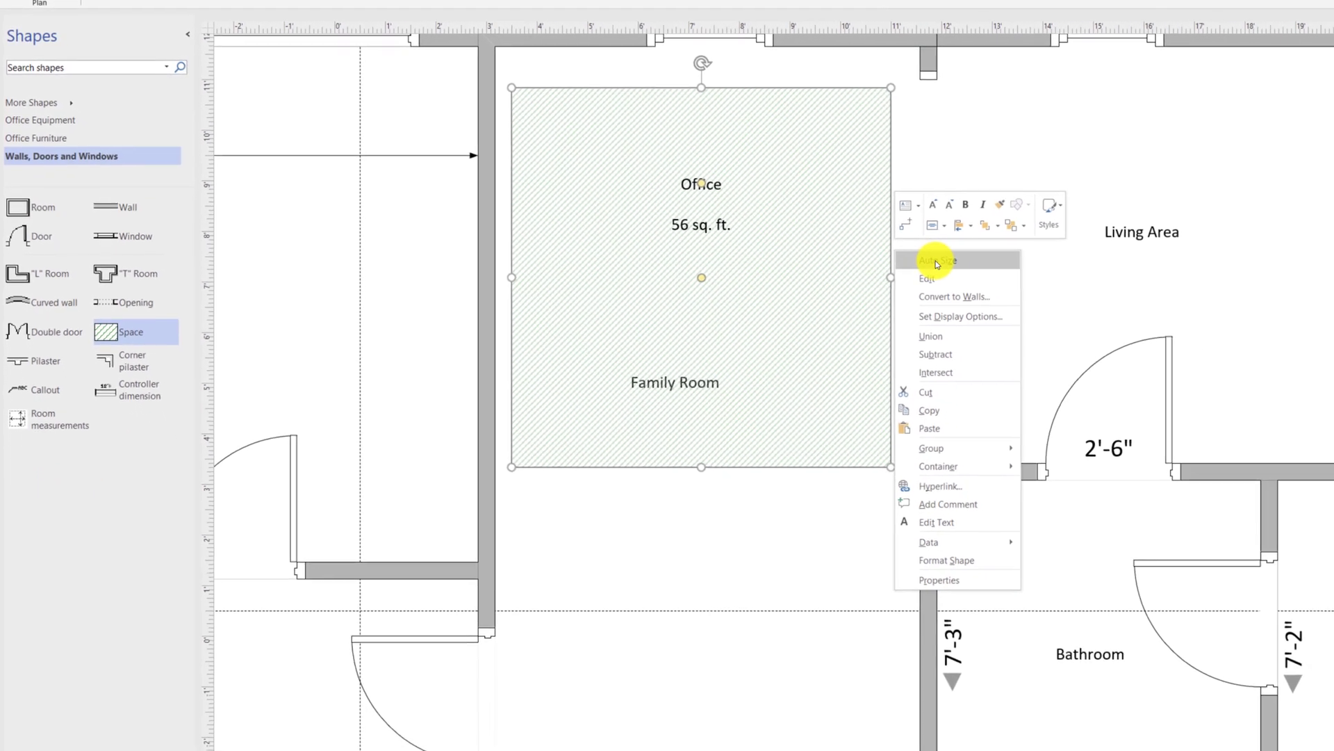
{"action": "left_click", "coordinate": [973, 279]}
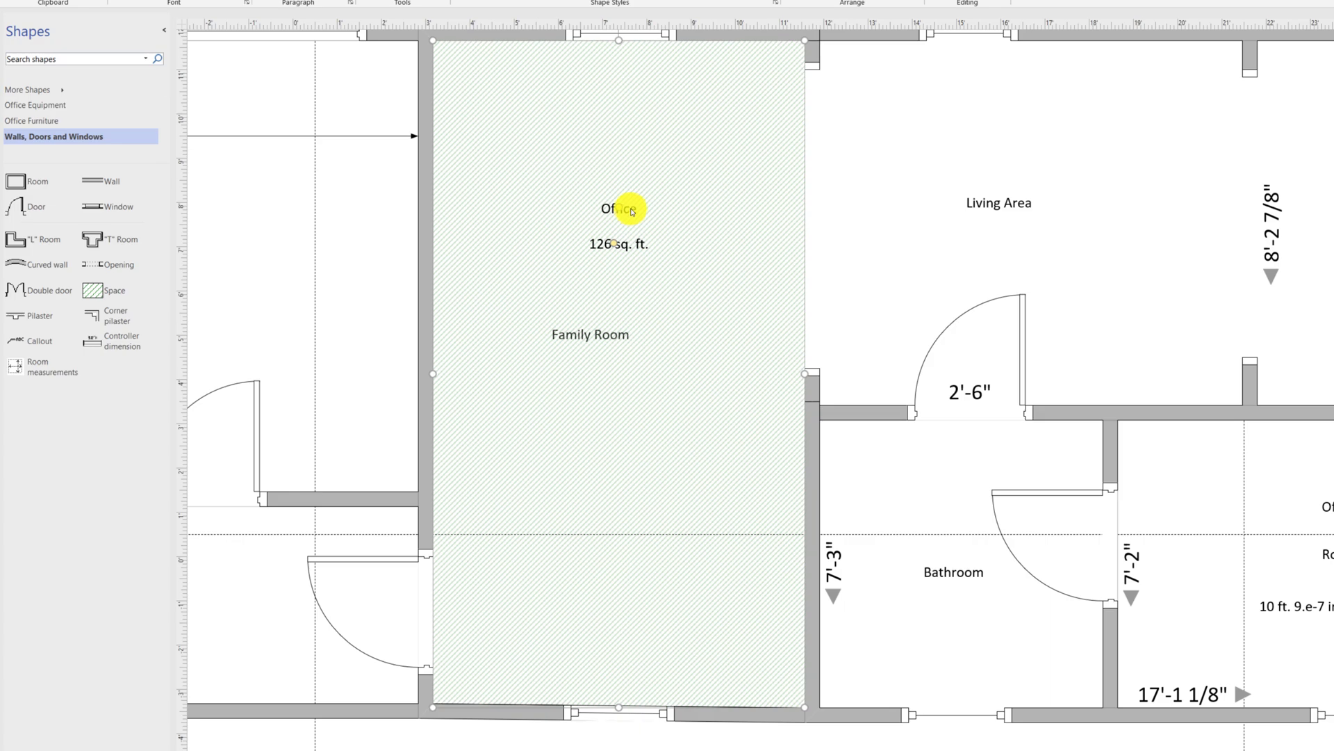
Step: Set Label 1 to *Disabled* in the Family Room space's display options to hide its space use
{"action": "right_click", "coordinate": [633, 212]}
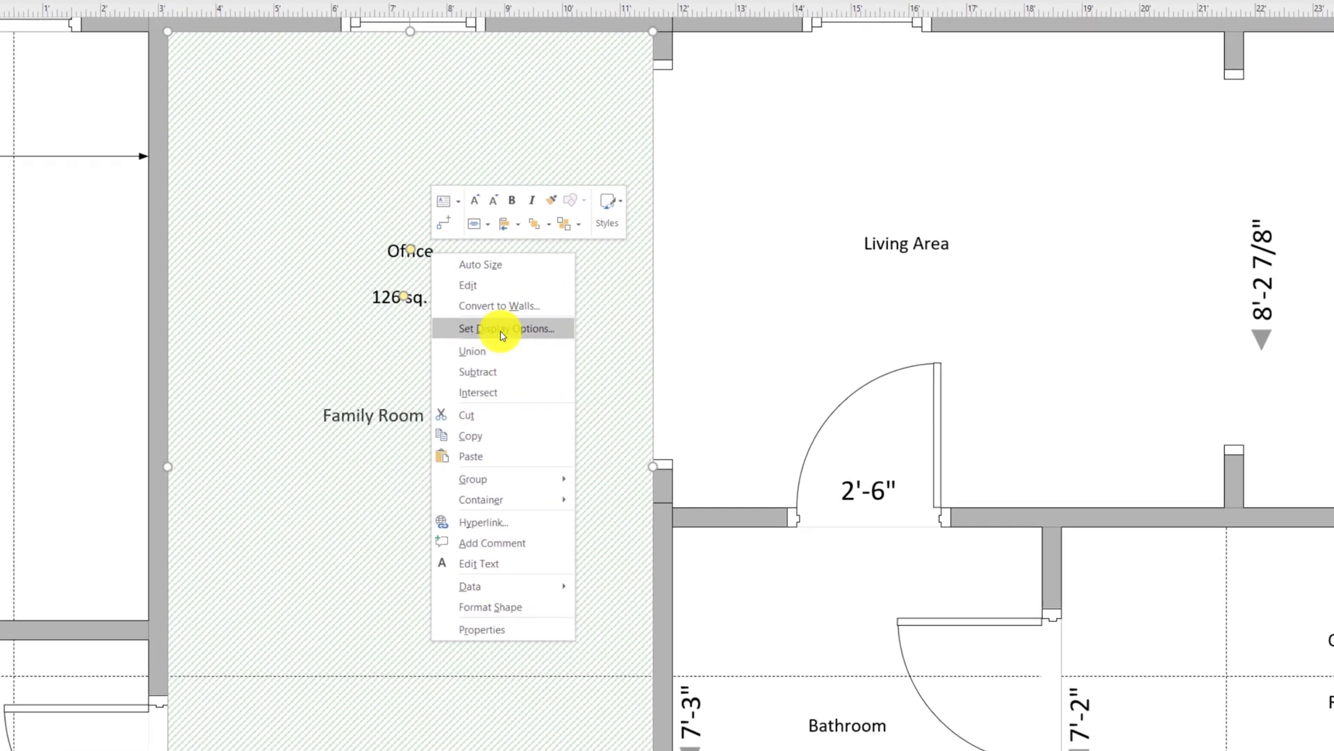
{"action": "left_click", "coordinate": [617, 292]}
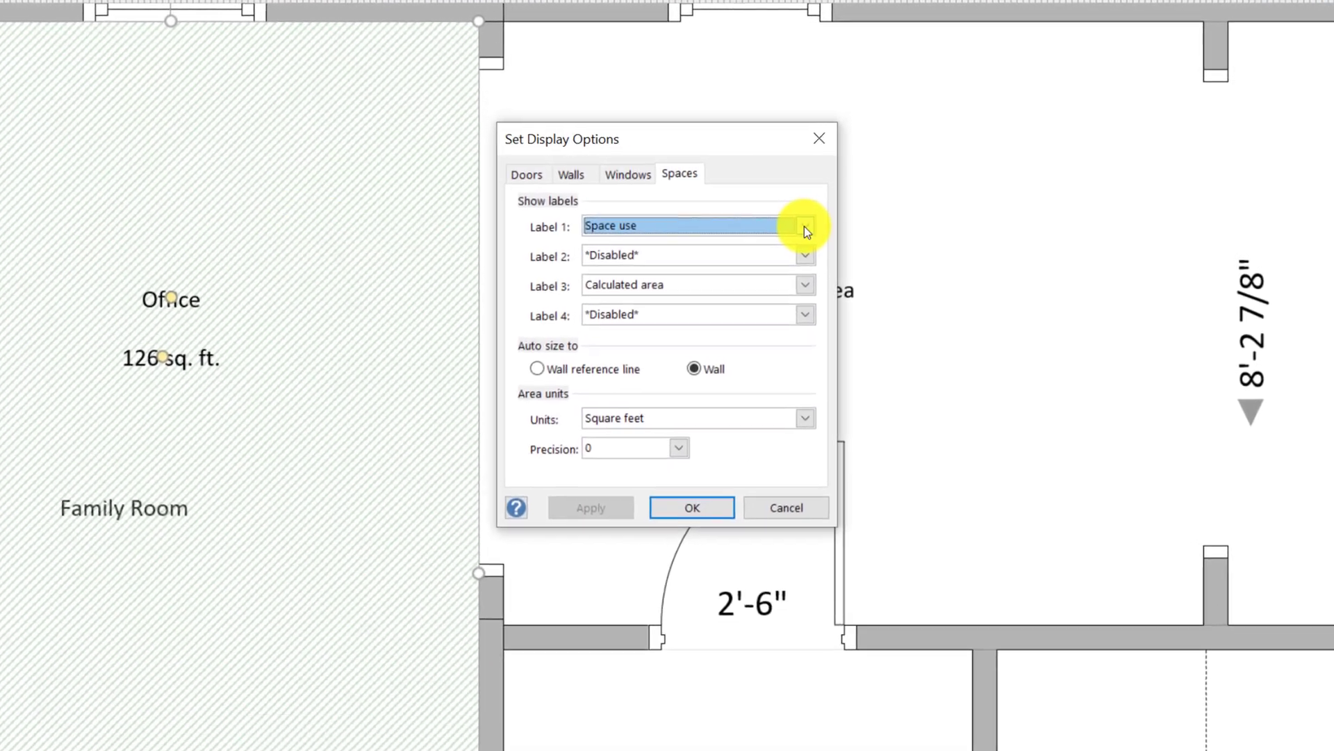
{"action": "left_click", "coordinate": [841, 214]}
{"action": "left_click_drag", "start_coordinate": [786, 299], "coordinate": [793, 253]}
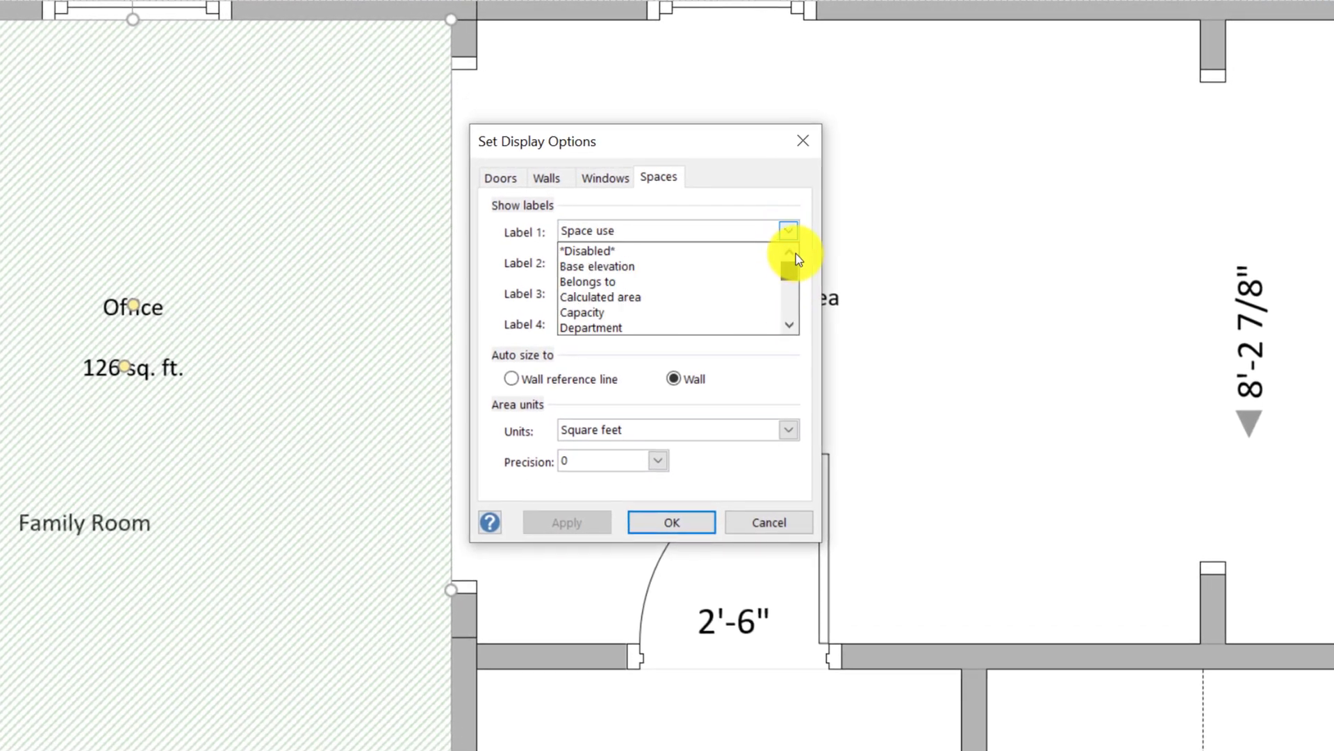
{"action": "left_click", "coordinate": [730, 252]}
{"action": "left_click", "coordinate": [668, 523]}
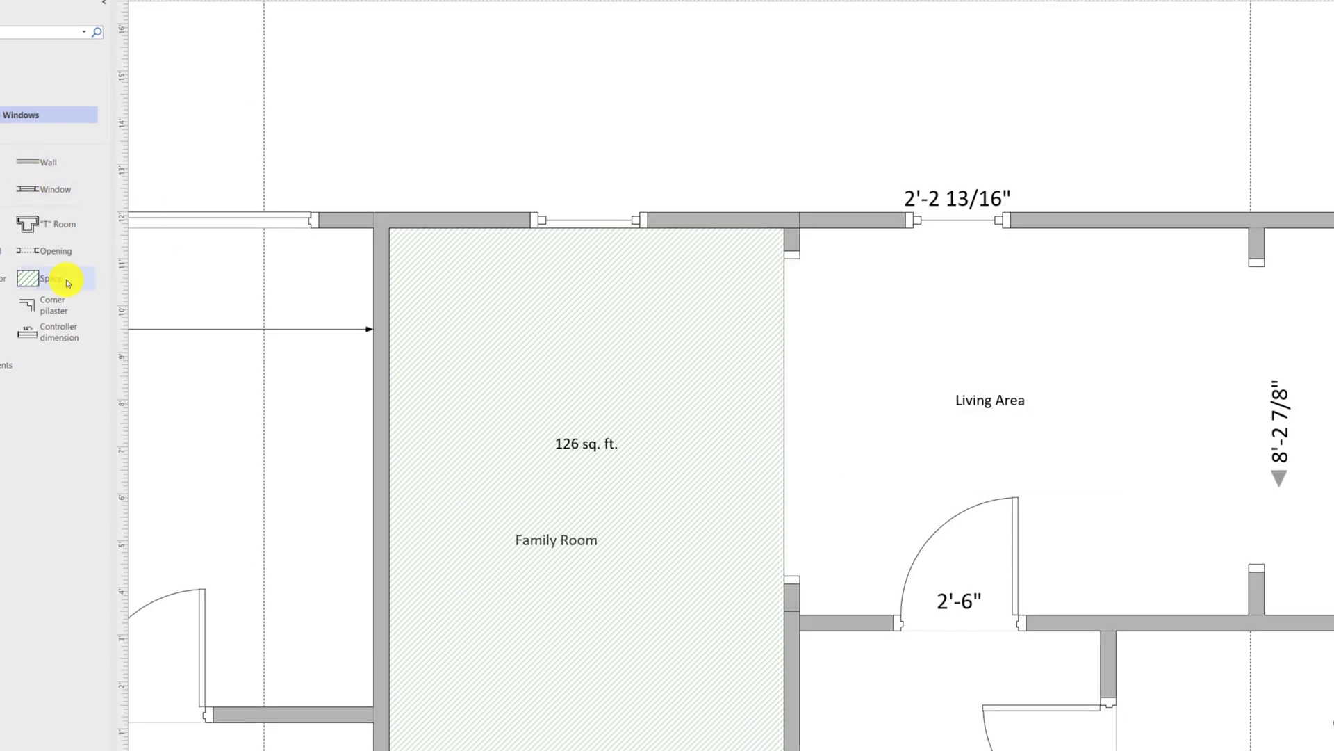
Step: Place a Space shape over the Living Area and auto-size it to the surrounding walls
{"action": "left_click_drag", "start_coordinate": [56, 283], "coordinate": [1004, 403]}
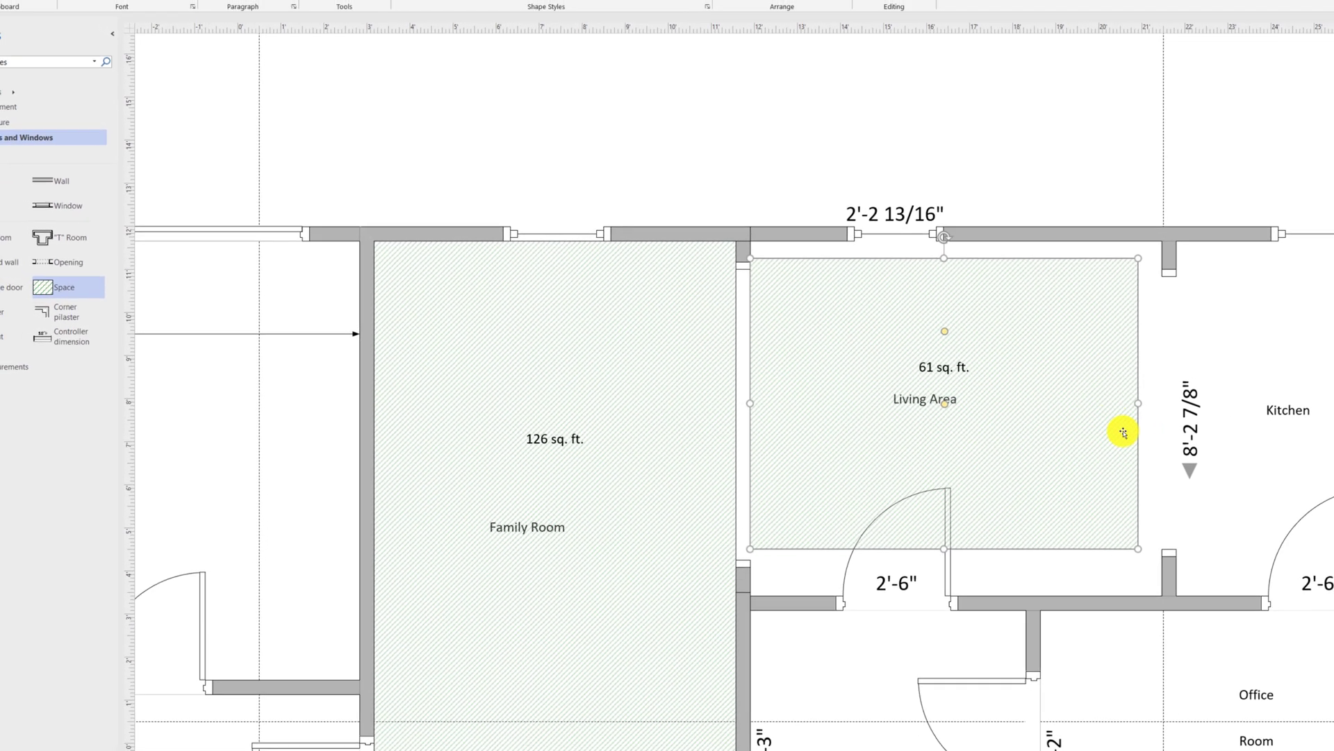
{"action": "right_click", "coordinate": [916, 392]}
{"action": "left_click", "coordinate": [983, 387]}
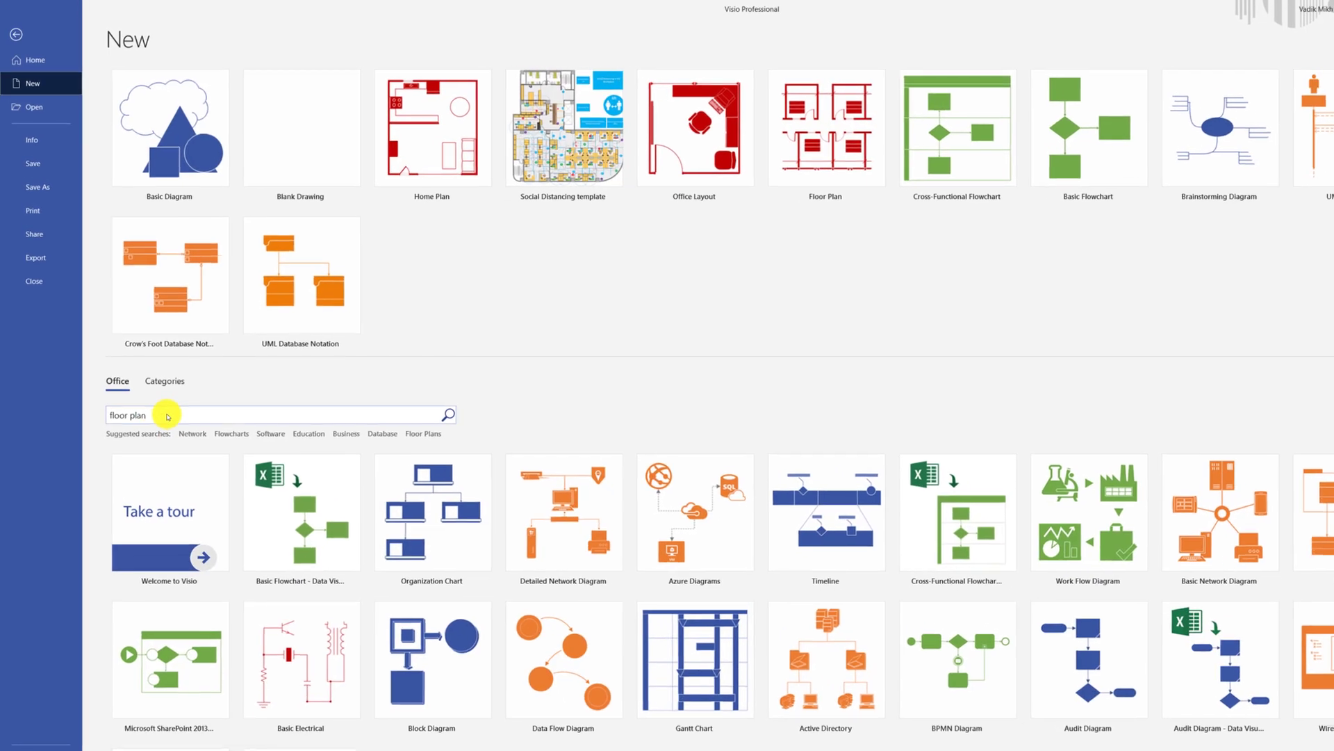
Step: Search the templates for floor plan and look through the Office Equipment and Office Furniture stencils
{"action": "key", "text": "Return"}
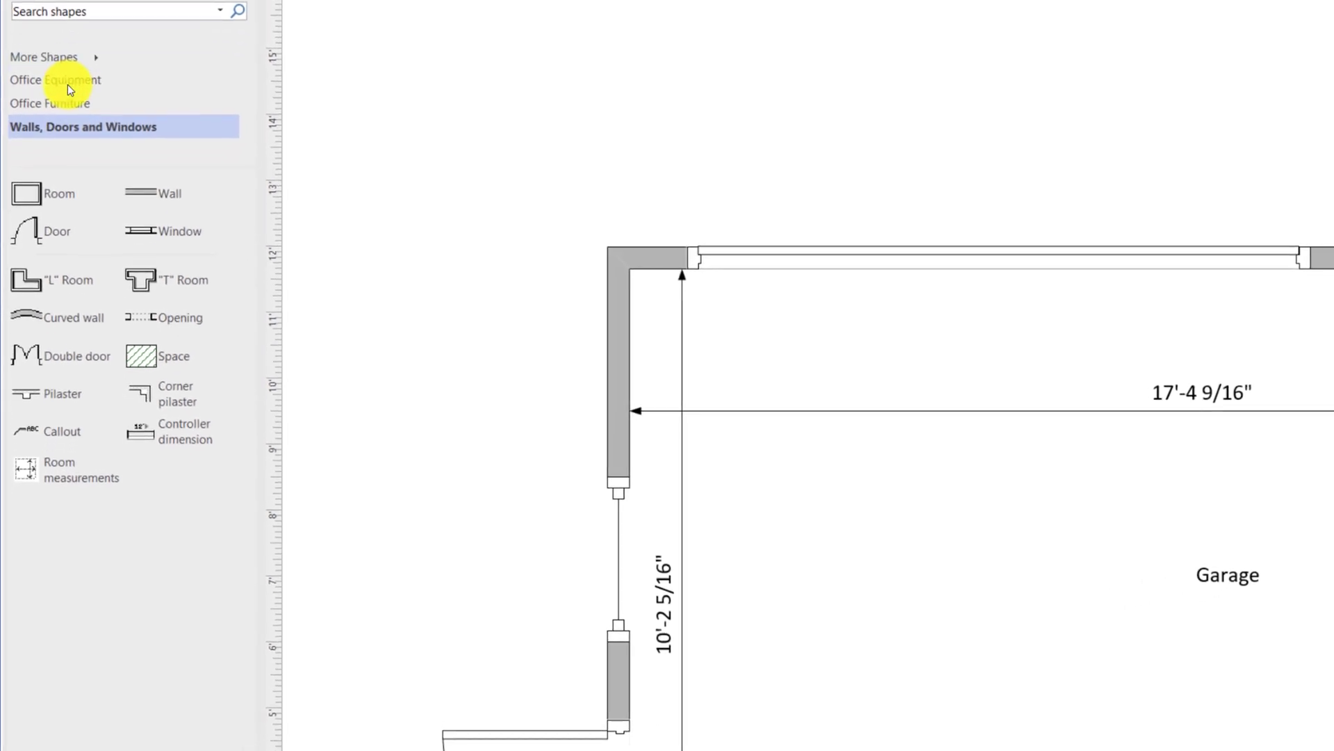
{"action": "left_click", "coordinate": [70, 58]}
{"action": "left_click", "coordinate": [59, 78]}
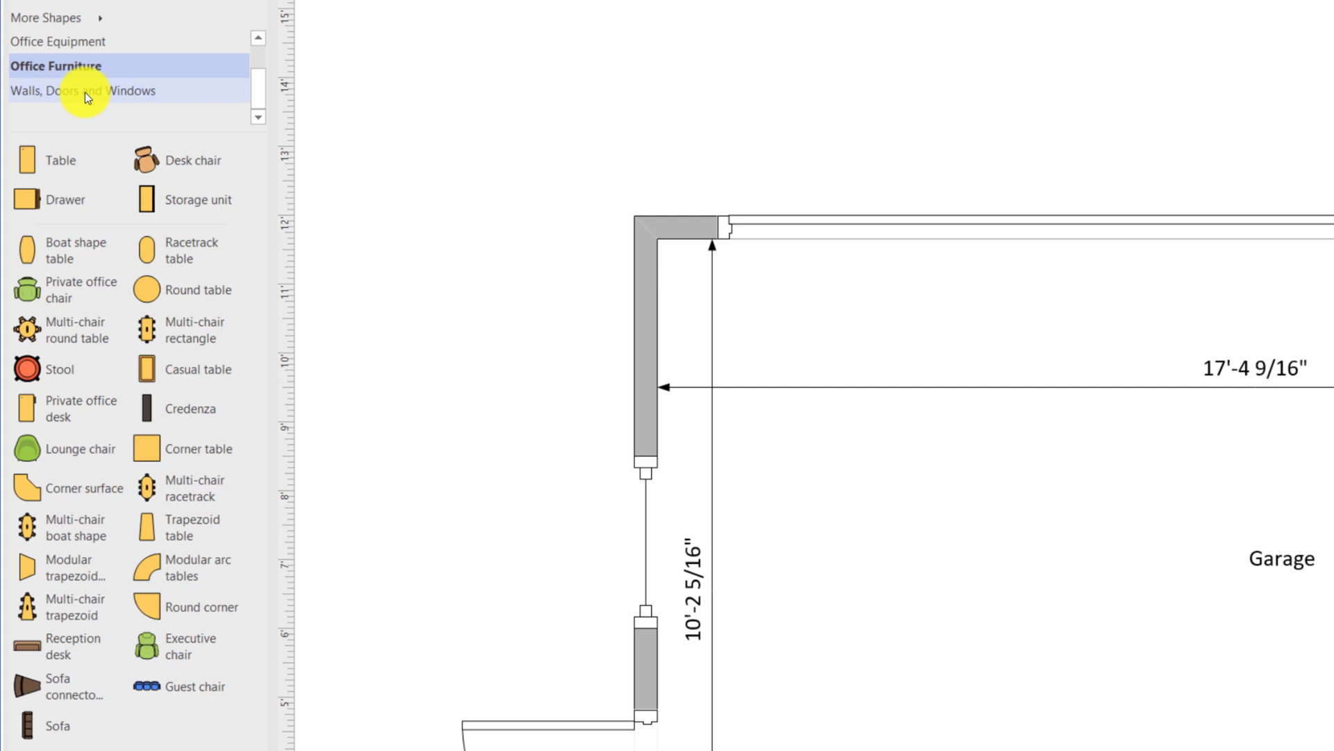
{"action": "left_click", "coordinate": [85, 92]}
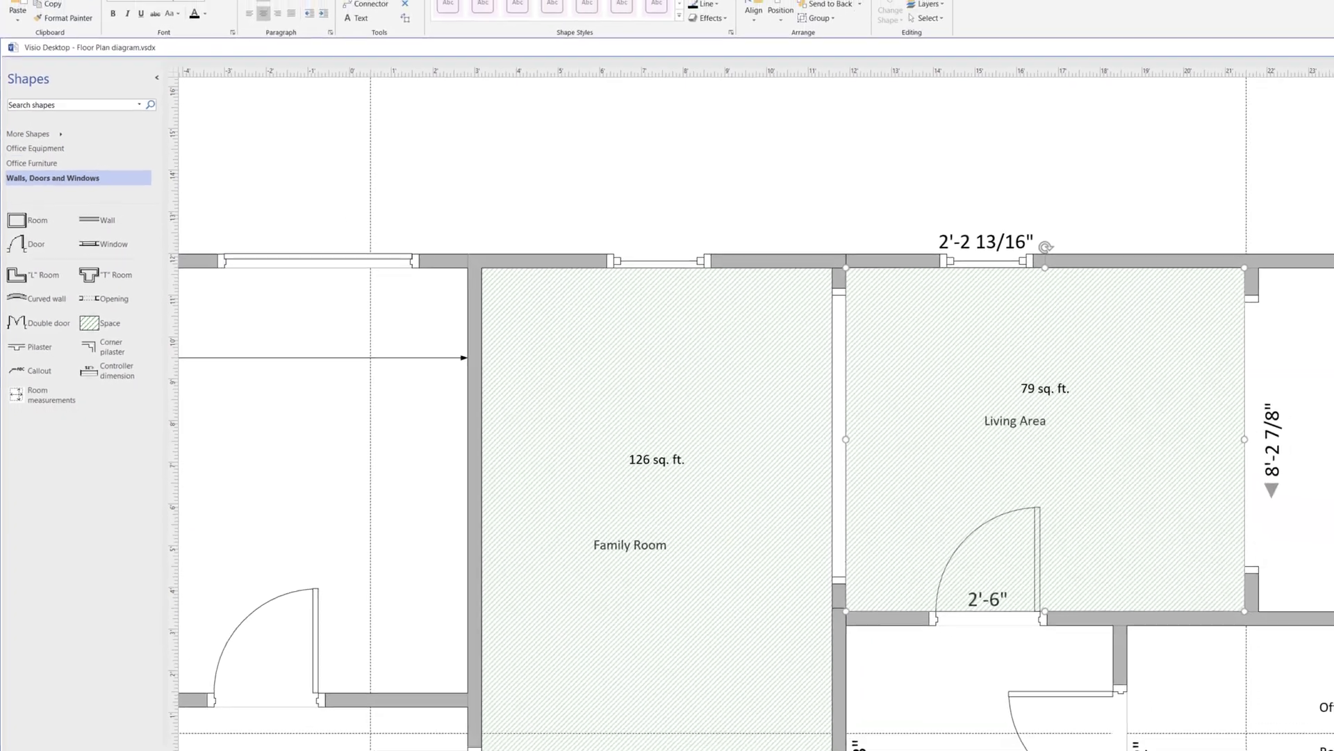
Step: Search the shapes for furniture and open the Furniture stencil from the results
{"action": "left_click_drag", "start_coordinate": [1325, 409], "coordinate": [1325, 446]}
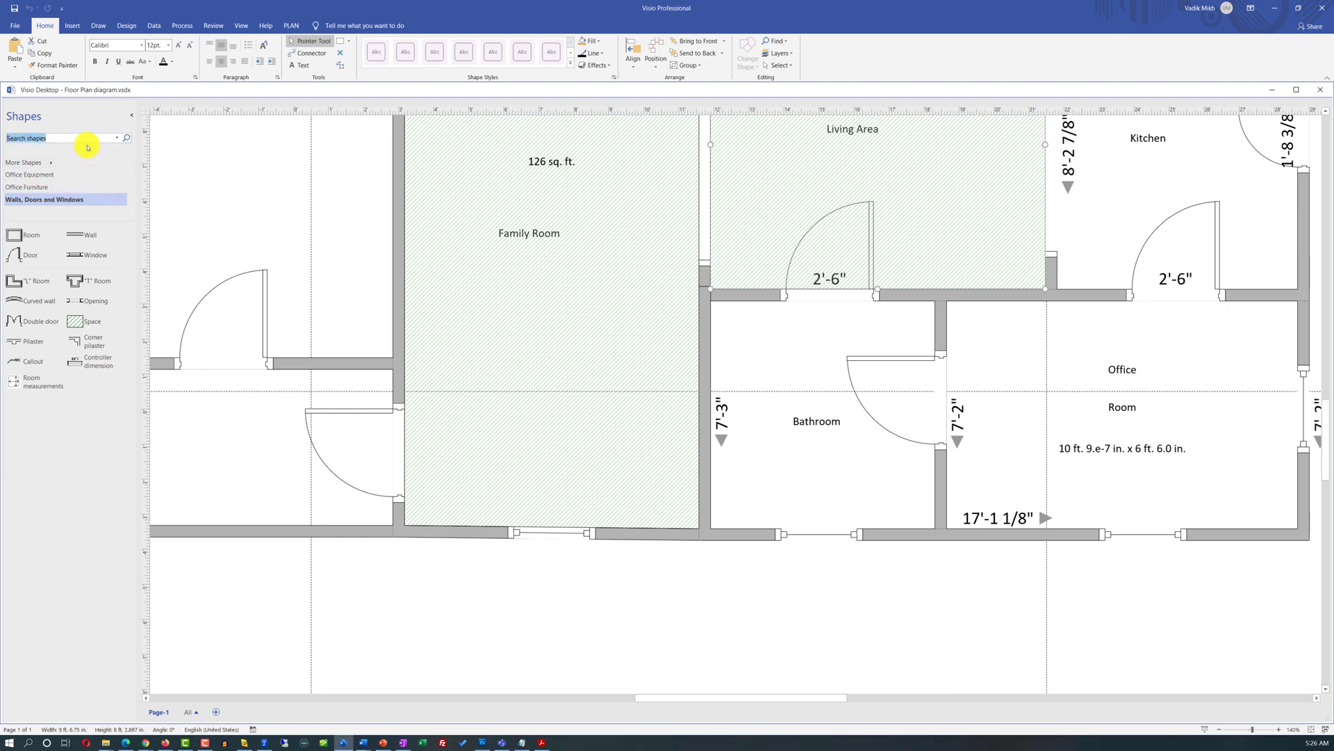
{"action": "type", "text": "furniture"}
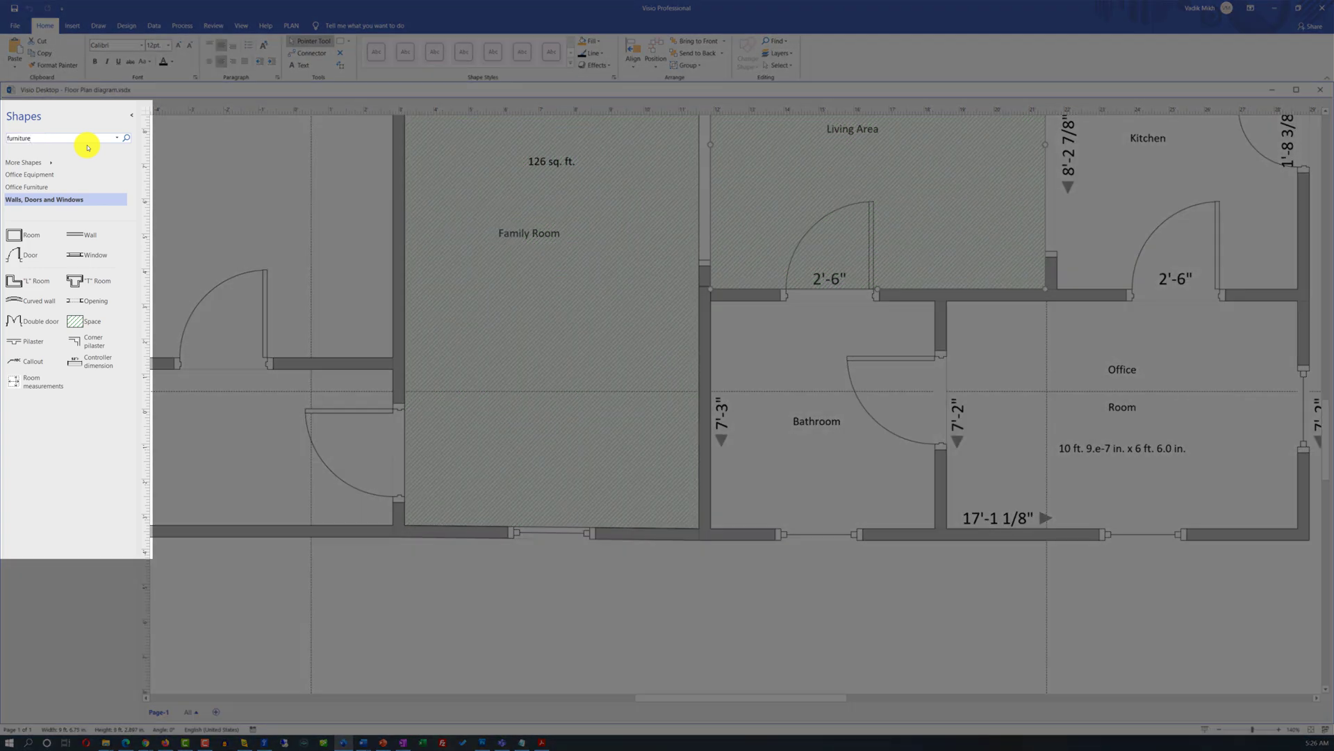
{"action": "key", "text": "Return"}
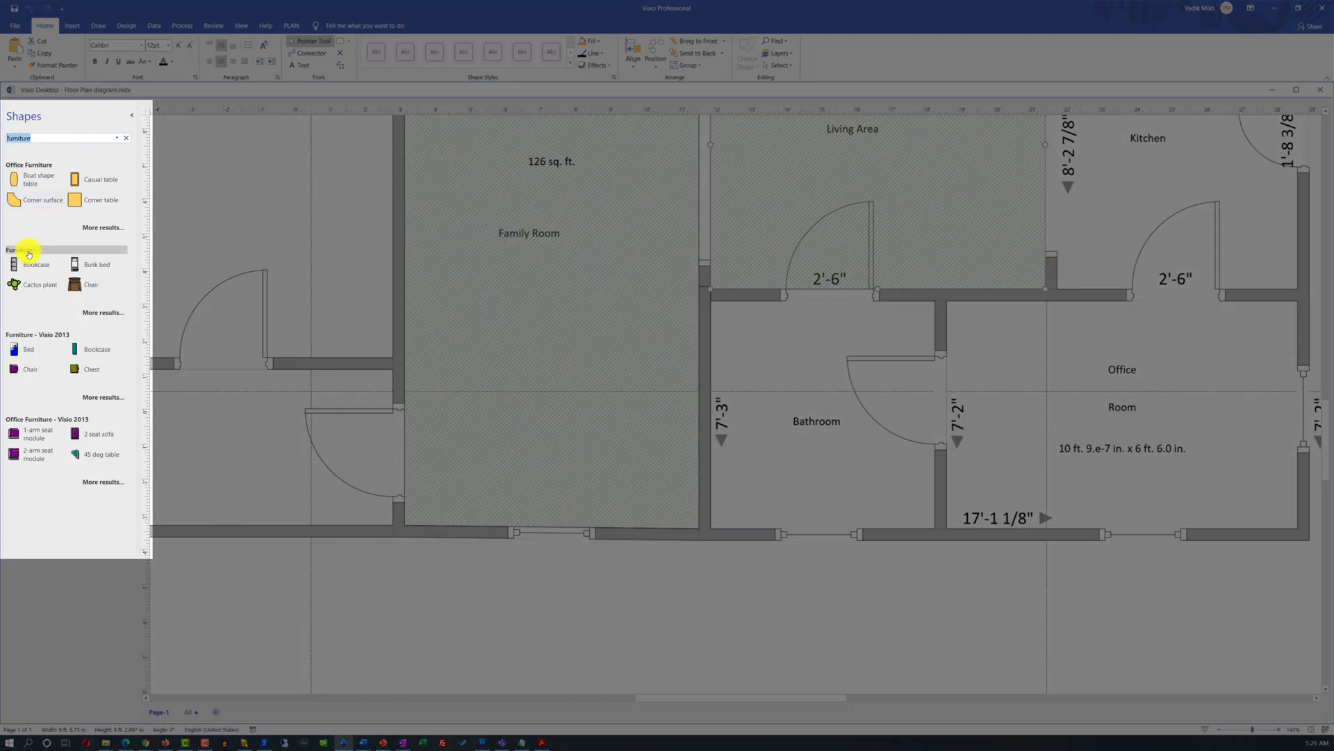
{"action": "left_click", "coordinate": [28, 252]}
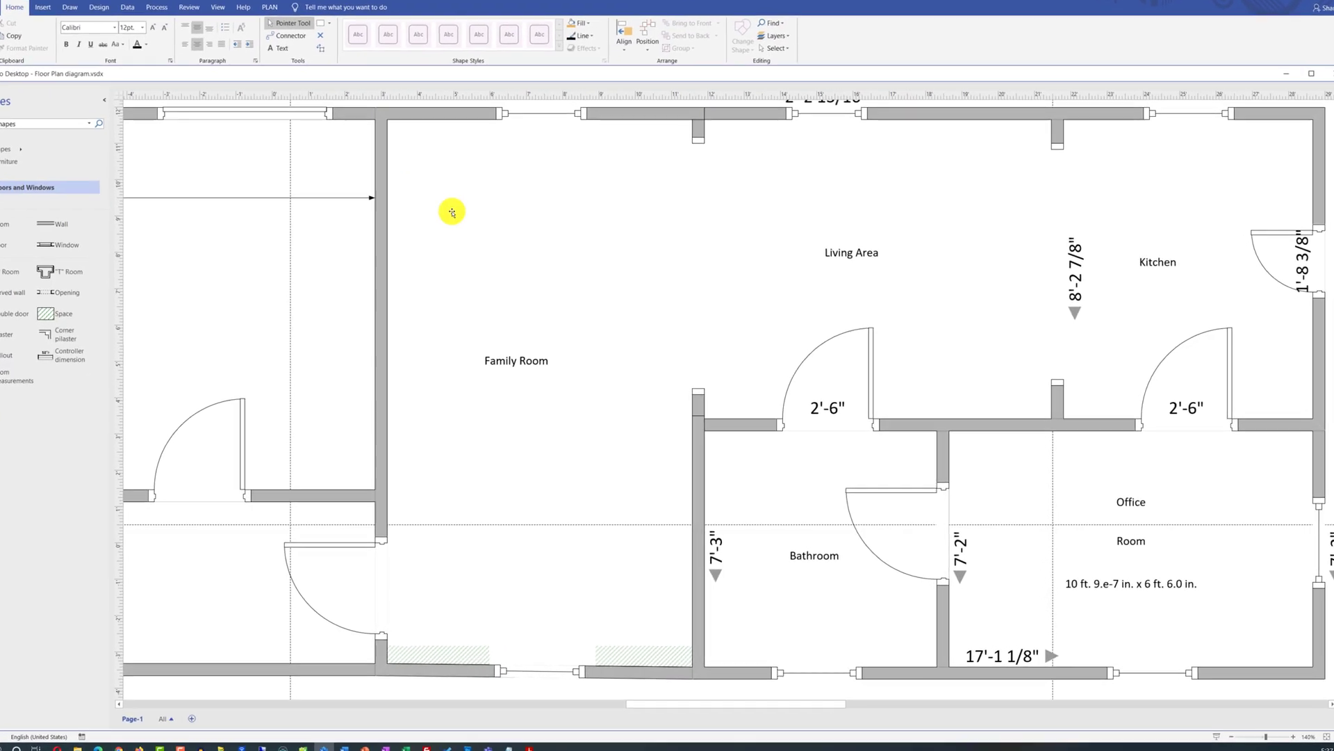
{"action": "left_click_drag", "start_coordinate": [387, 120], "coordinate": [554, 387]}
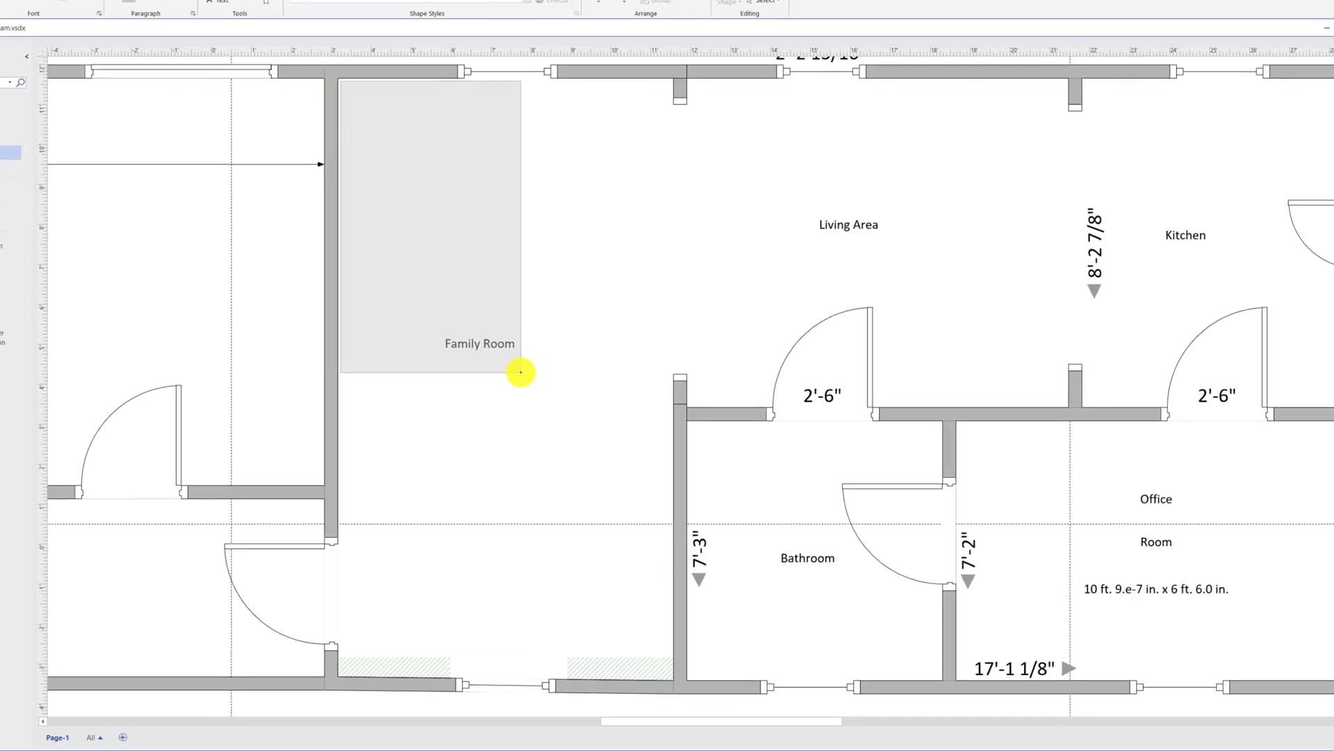
{"action": "left_click_drag", "start_coordinate": [521, 372], "coordinate": [528, 376]}
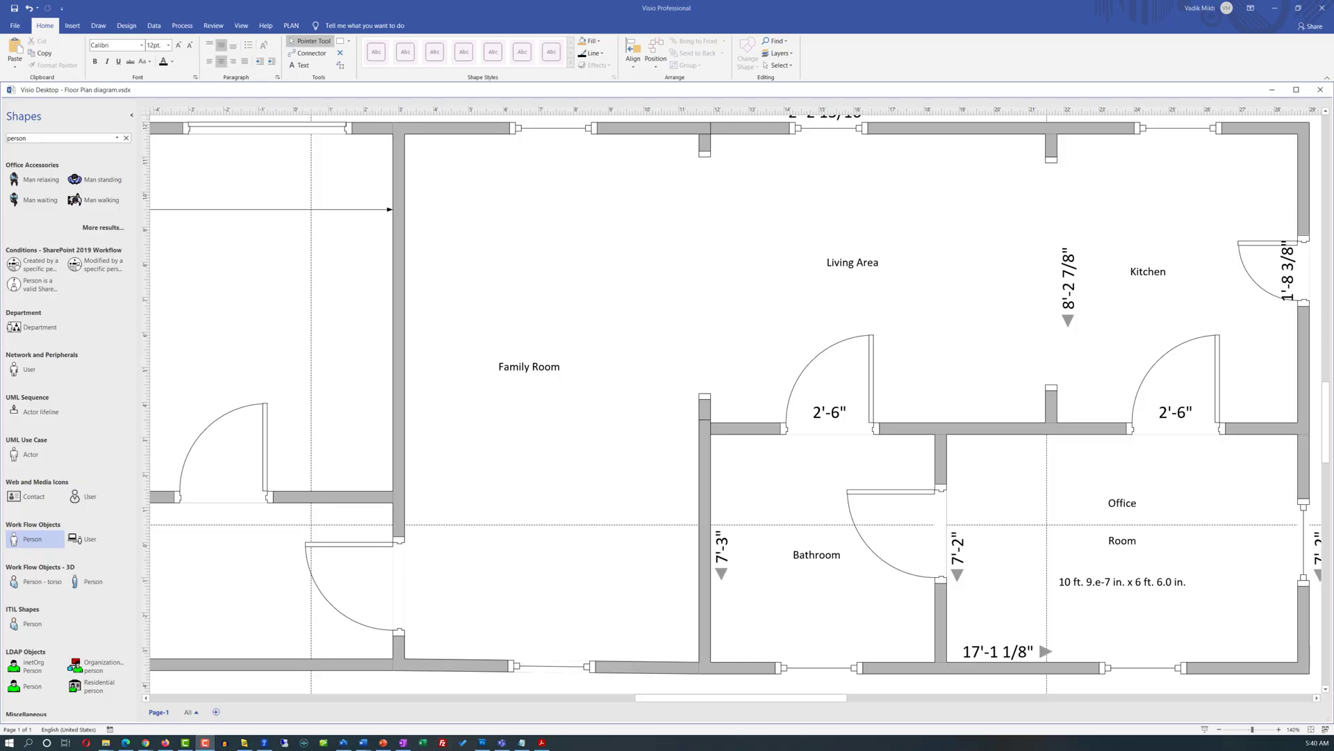
Step: Place the Work Flow Objects Person shape on the plan and try it in the Family Room and Living Area, leaving it at the opening between them
{"action": "left_click_drag", "start_coordinate": [42, 542], "coordinate": [880, 199]}
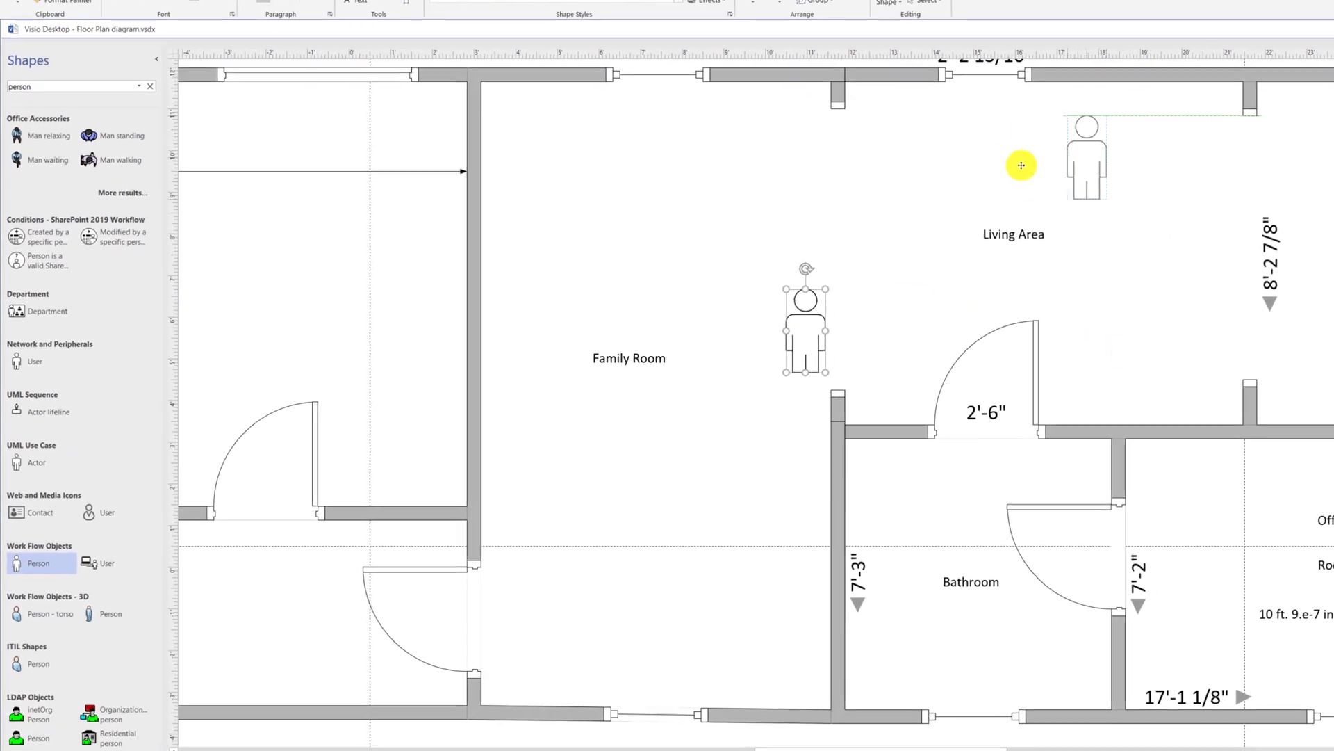
{"action": "left_click_drag", "start_coordinate": [1021, 166], "coordinate": [863, 158]}
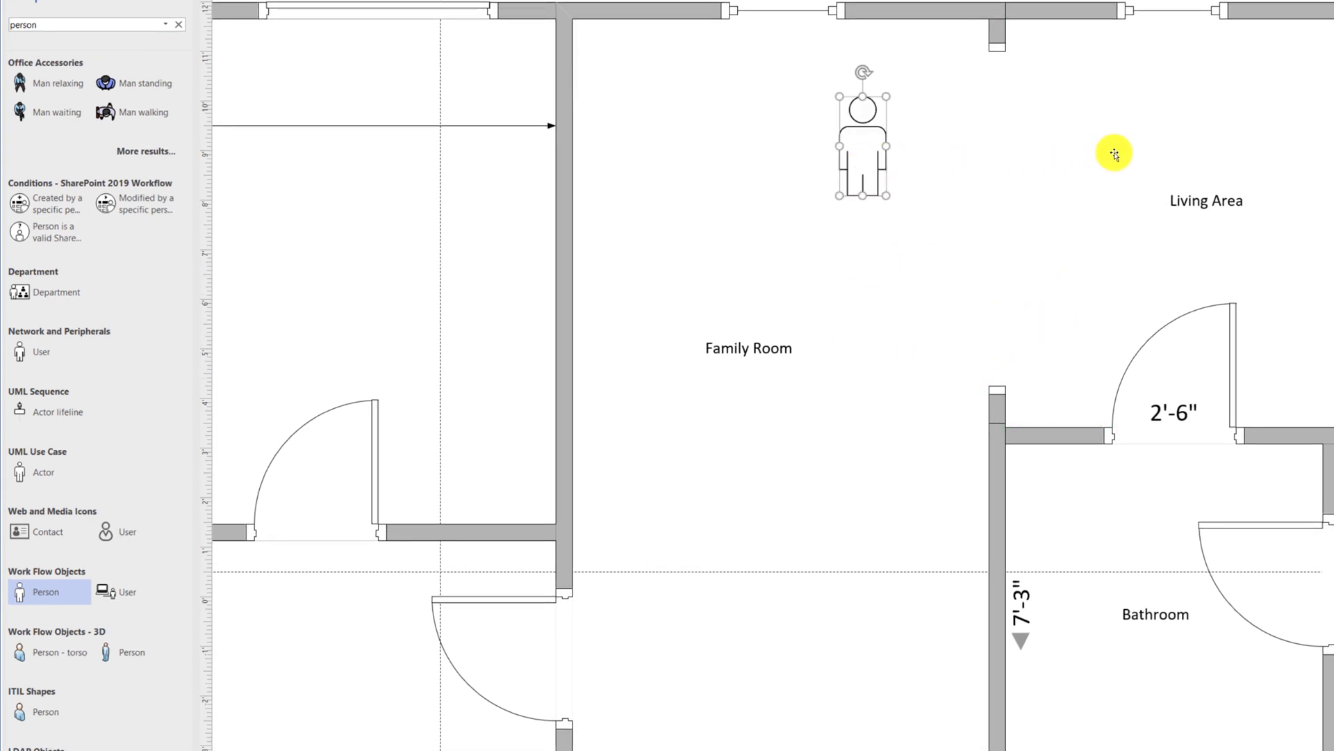
{"action": "left_click_drag", "start_coordinate": [705, 158], "coordinate": [1321, 288]}
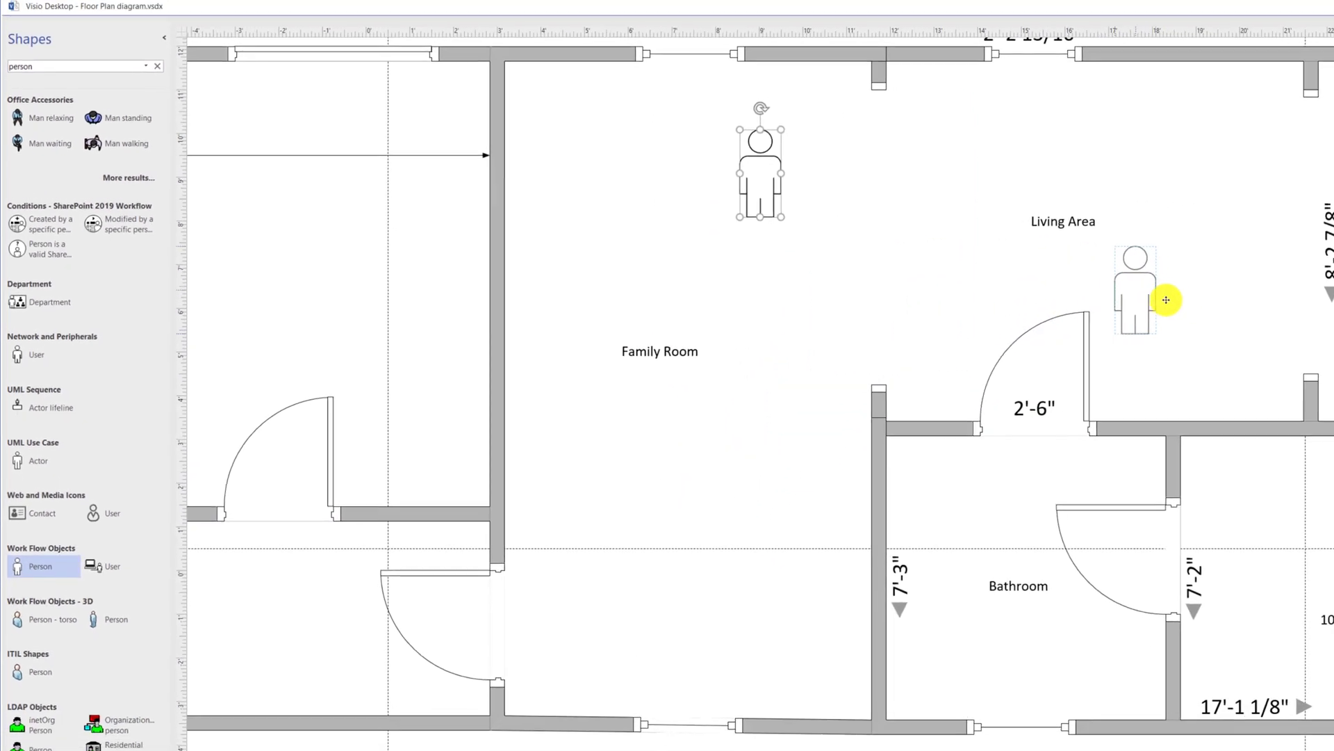
{"action": "left_click_drag", "start_coordinate": [1166, 300], "coordinate": [1333, 322]}
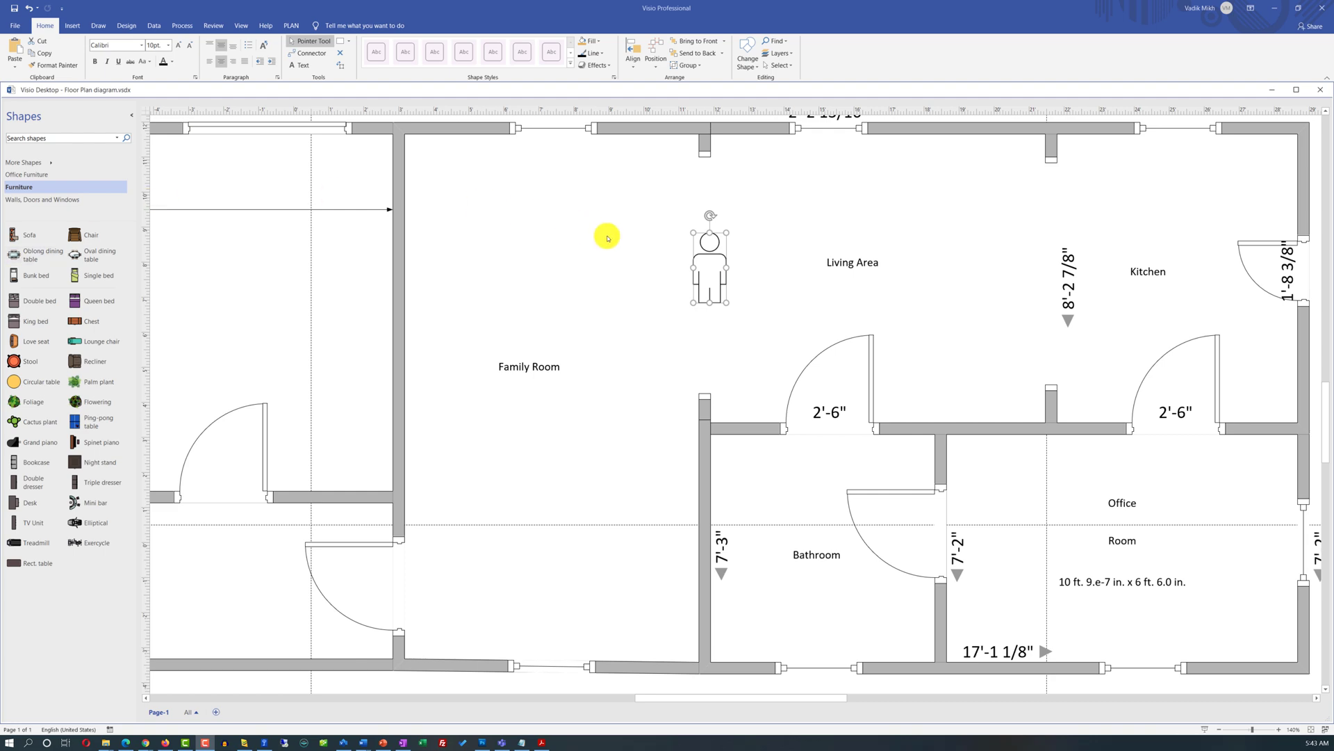
{"action": "left_click", "coordinate": [711, 273]}
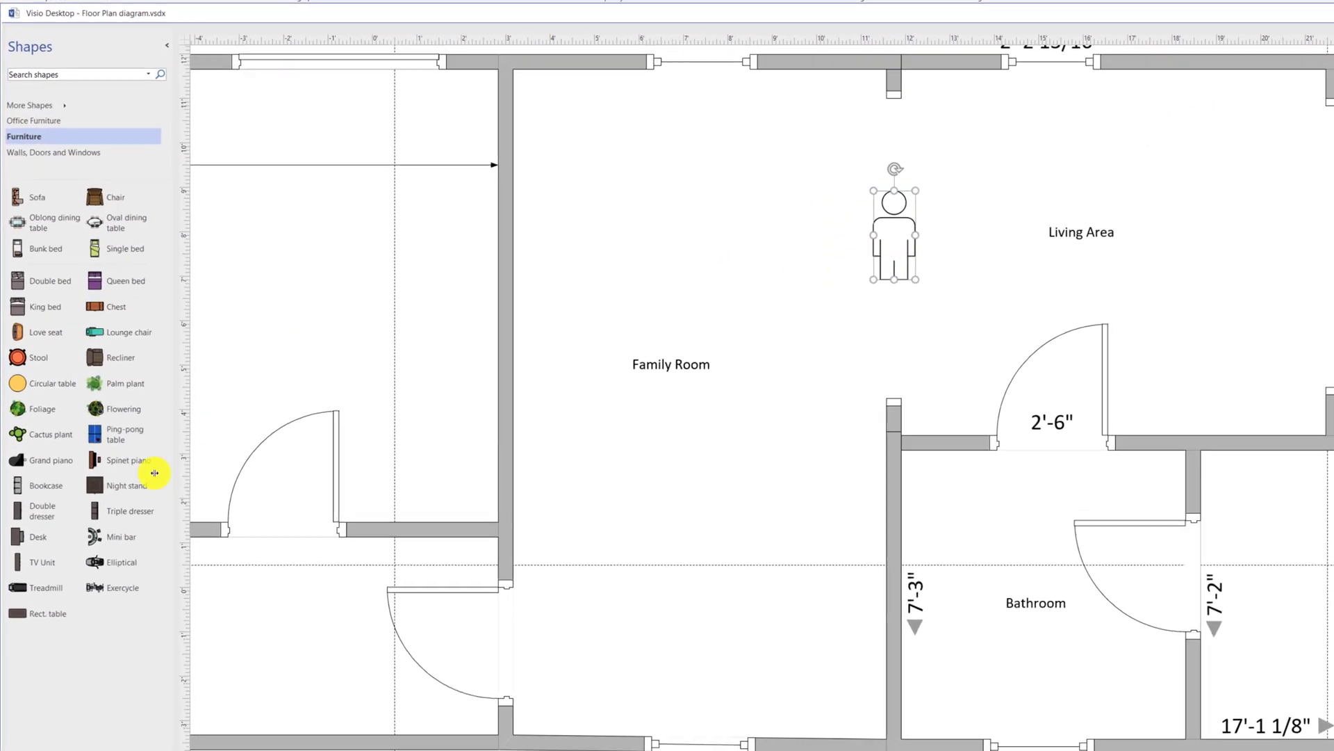
Step: Try out a scaled-down TV Unit and a scaled-down Grand piano in the Family Room
{"action": "left_click_drag", "start_coordinate": [28, 555], "coordinate": [634, 289]}
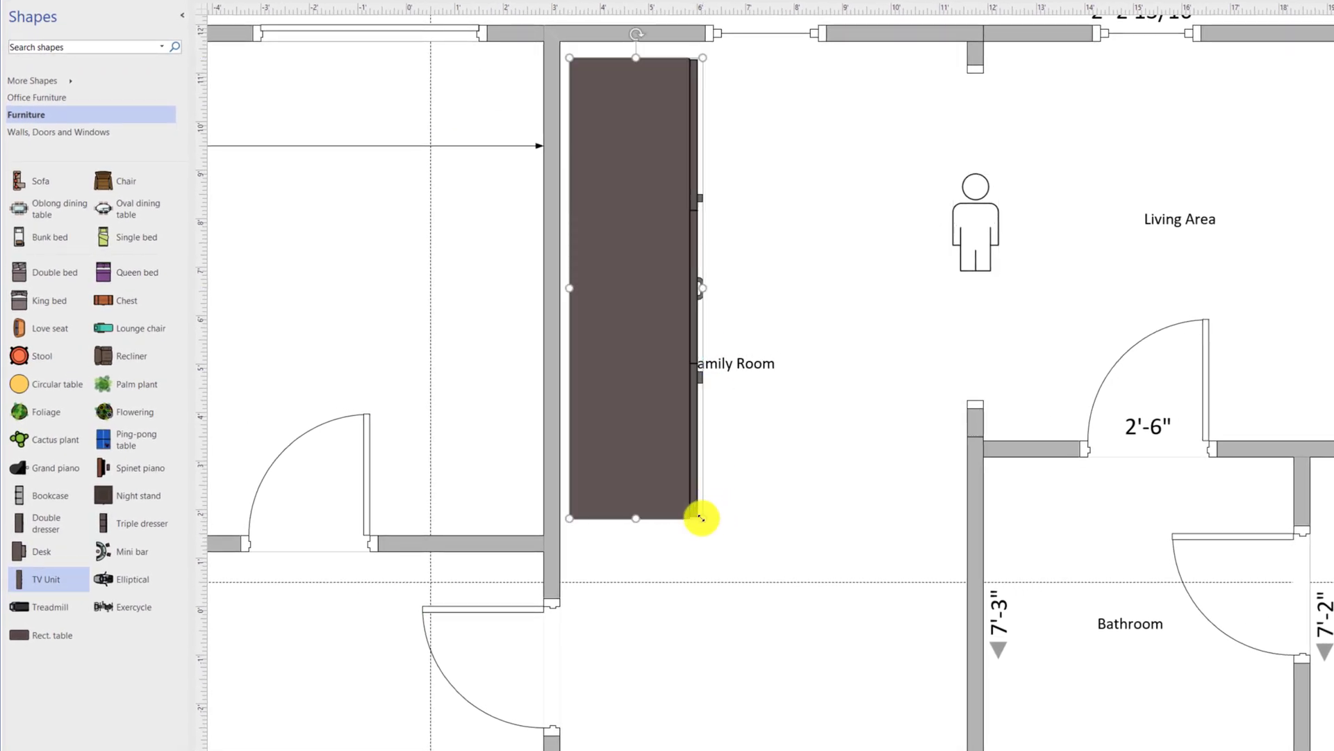
{"action": "left_click_drag", "start_coordinate": [701, 518], "coordinate": [591, 271]}
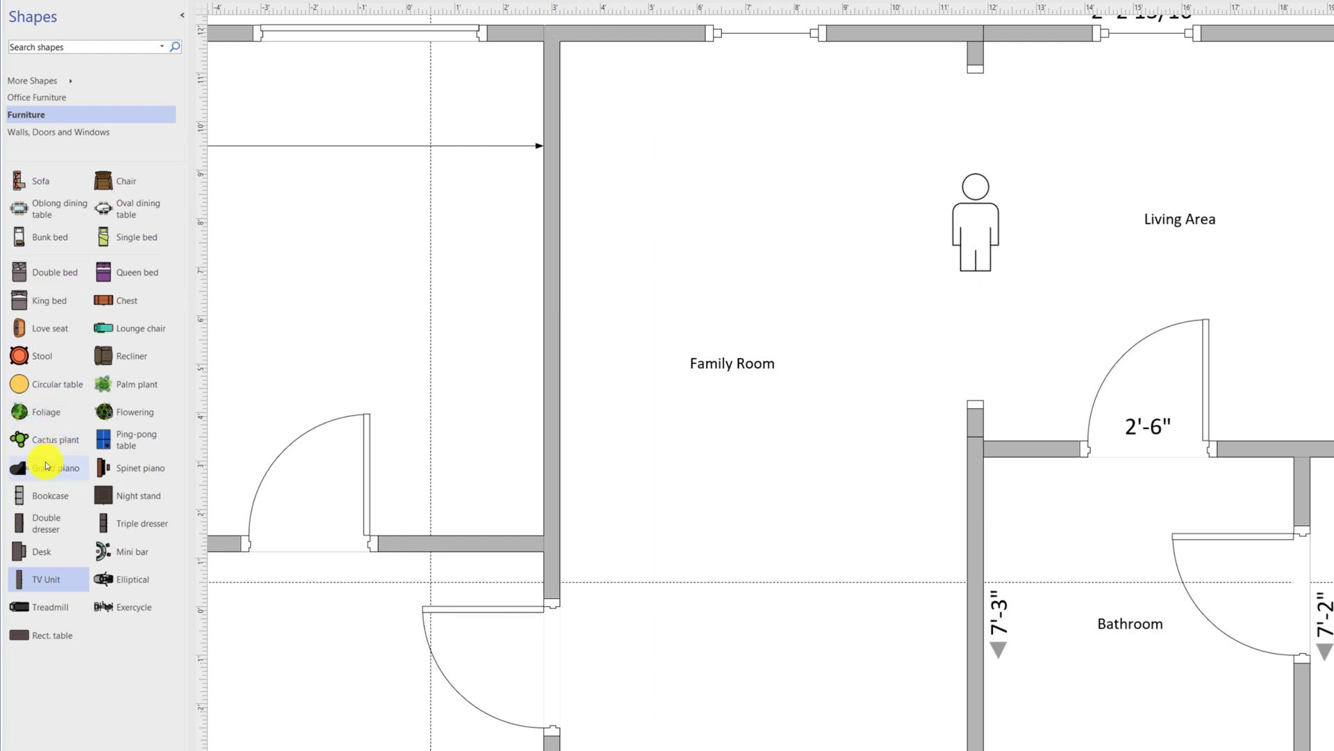
{"action": "left_click_drag", "start_coordinate": [190, 434], "coordinate": [744, 224]}
{"action": "left_click_drag", "start_coordinate": [912, 345], "coordinate": [769, 251]}
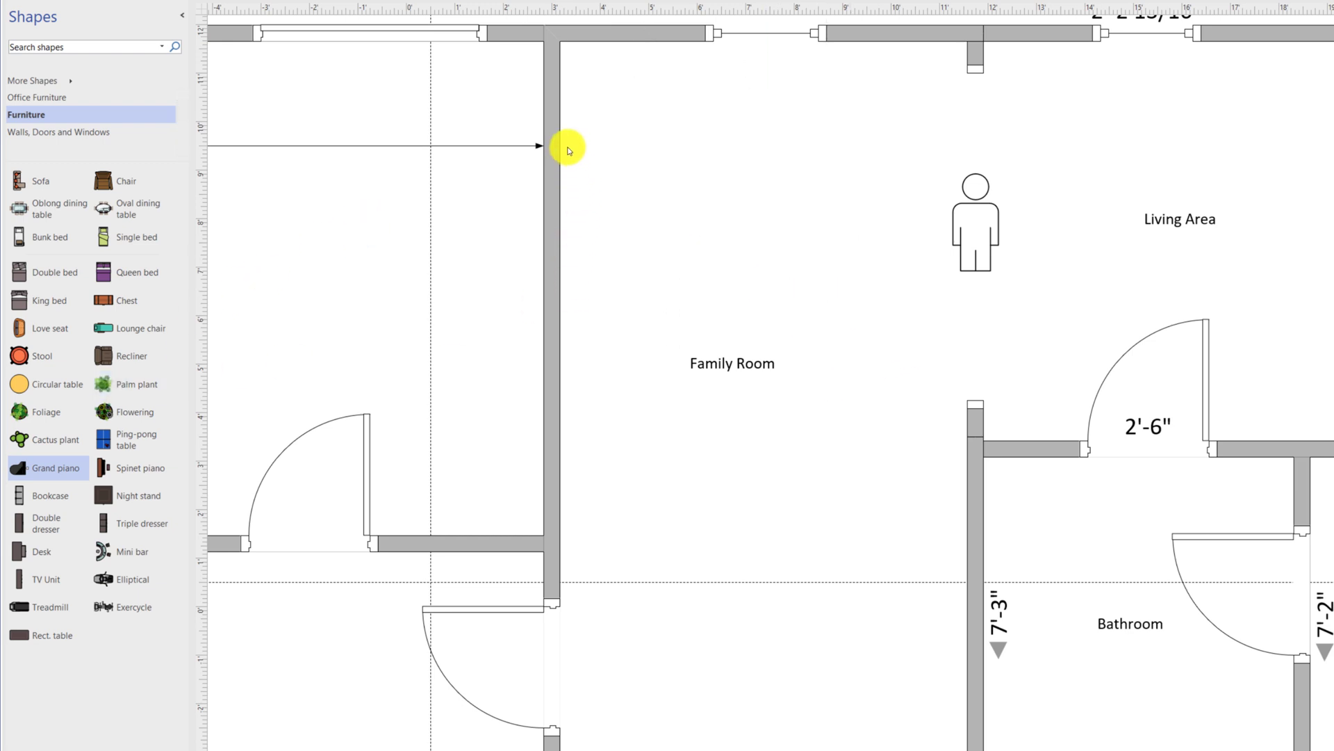
Step: Move the Person shape from the opening into the Family Room
{"action": "left_click_drag", "start_coordinate": [972, 229], "coordinate": [694, 230]}
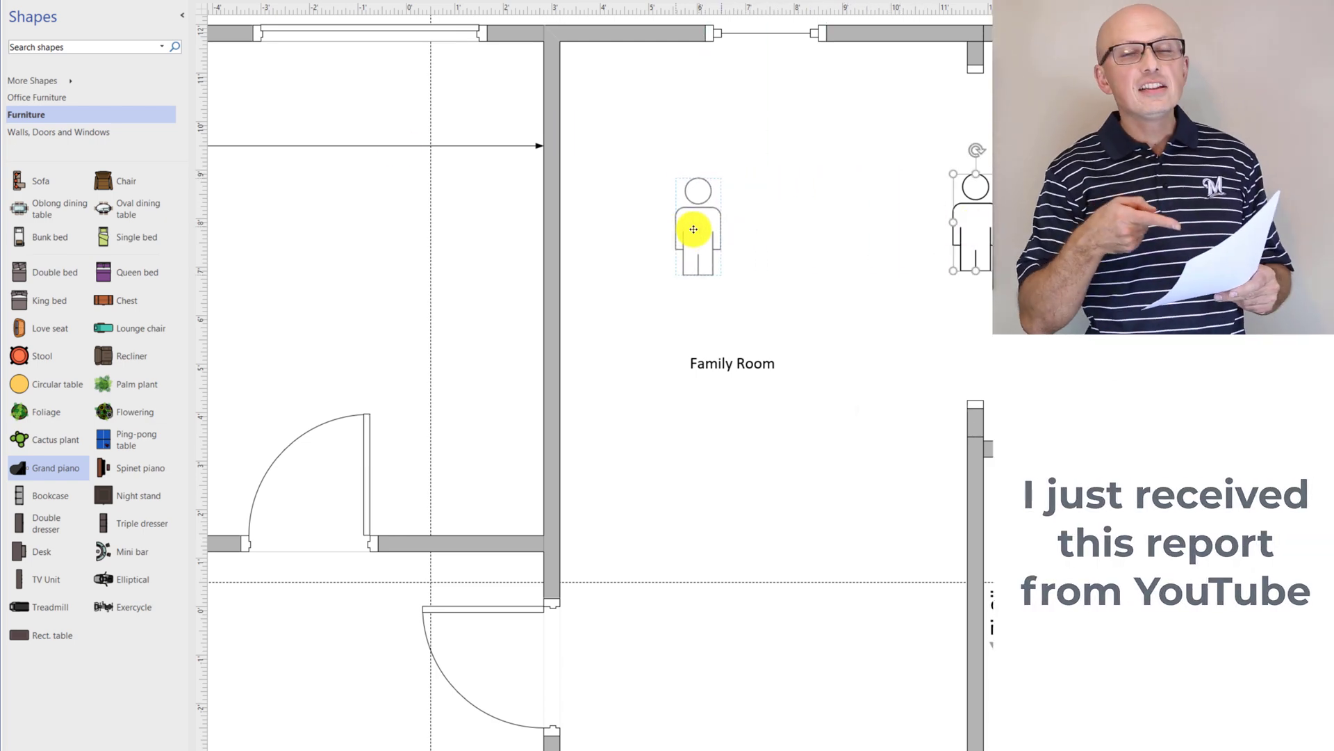
{"action": "left_click_drag", "start_coordinate": [694, 230], "coordinate": [694, 230]}
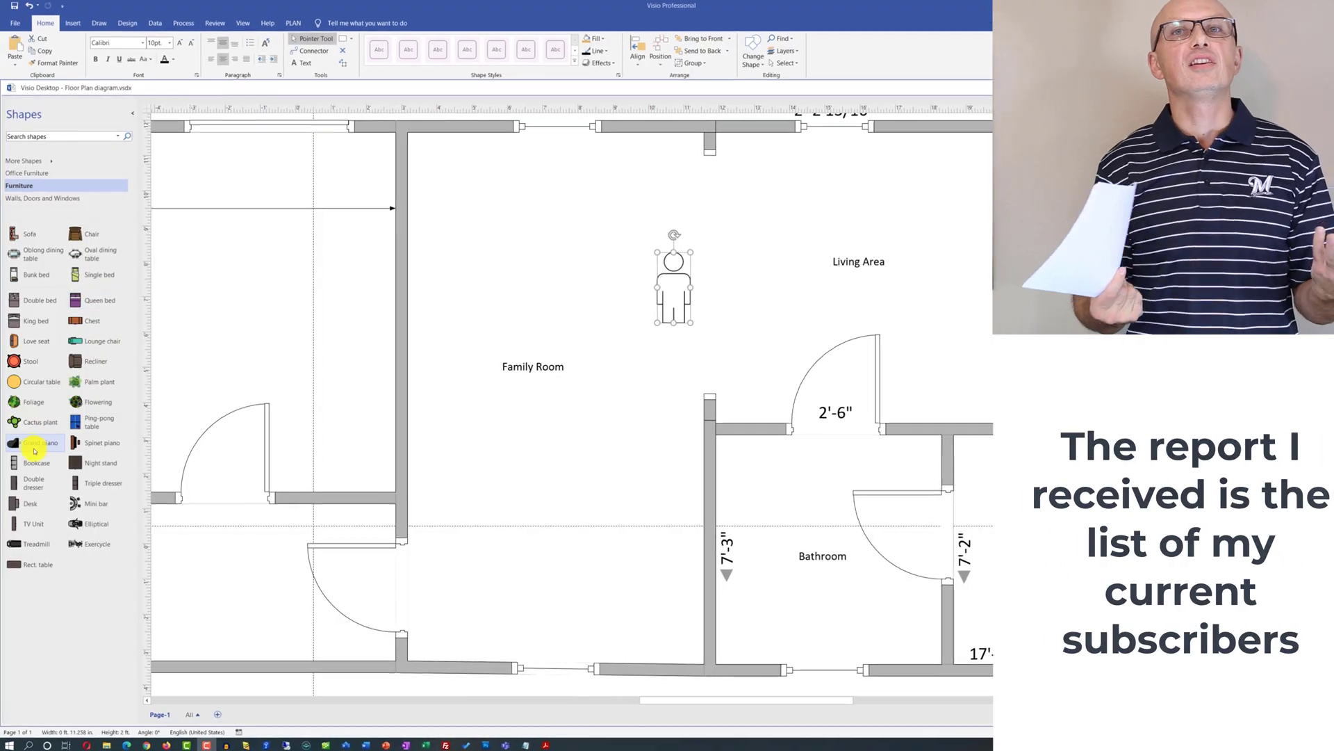
Step: Place a Grand piano in the Family Room's upper-left corner, scaled to about 4.5 ft. by 3 ft. and turned about 30° clockwise
{"action": "left_click_drag", "start_coordinate": [96, 440], "coordinate": [588, 218]}
{"action": "left_click_drag", "start_coordinate": [671, 344], "coordinate": [584, 288]}
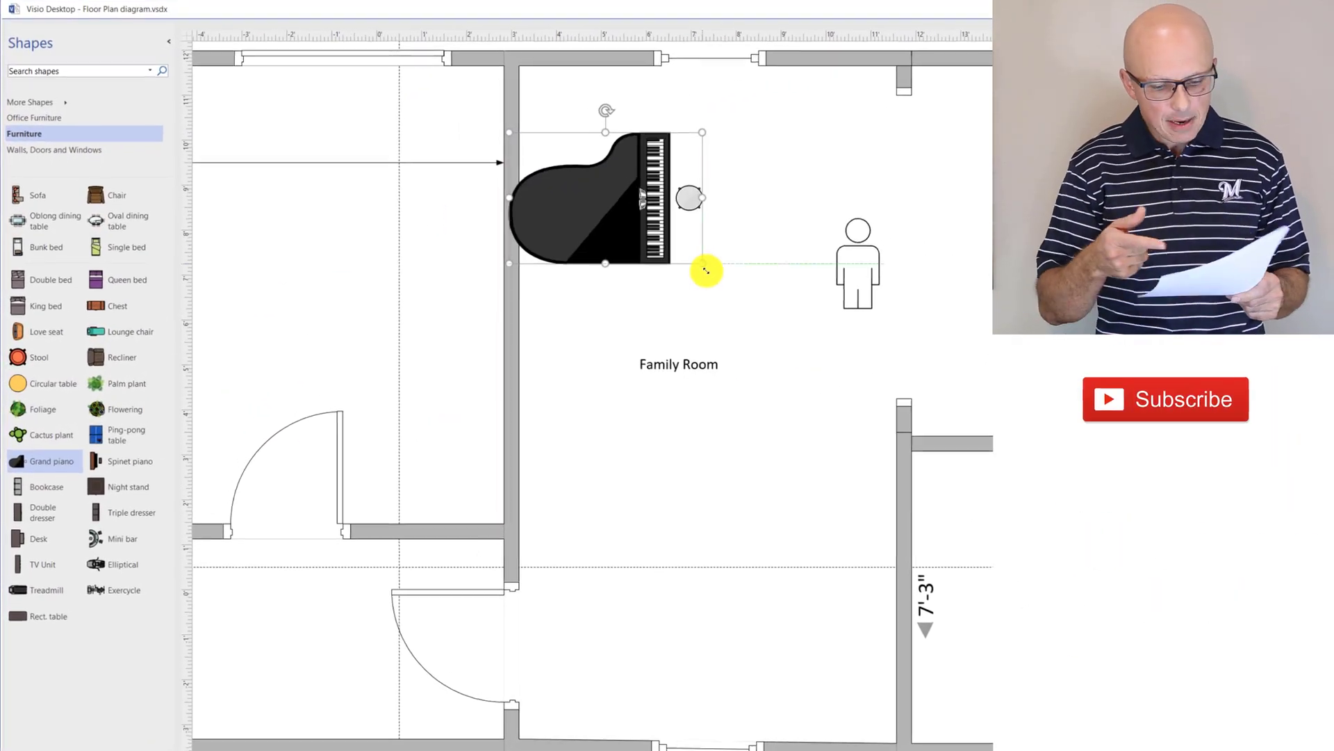
{"action": "left_click_drag", "start_coordinate": [706, 270], "coordinate": [707, 272]}
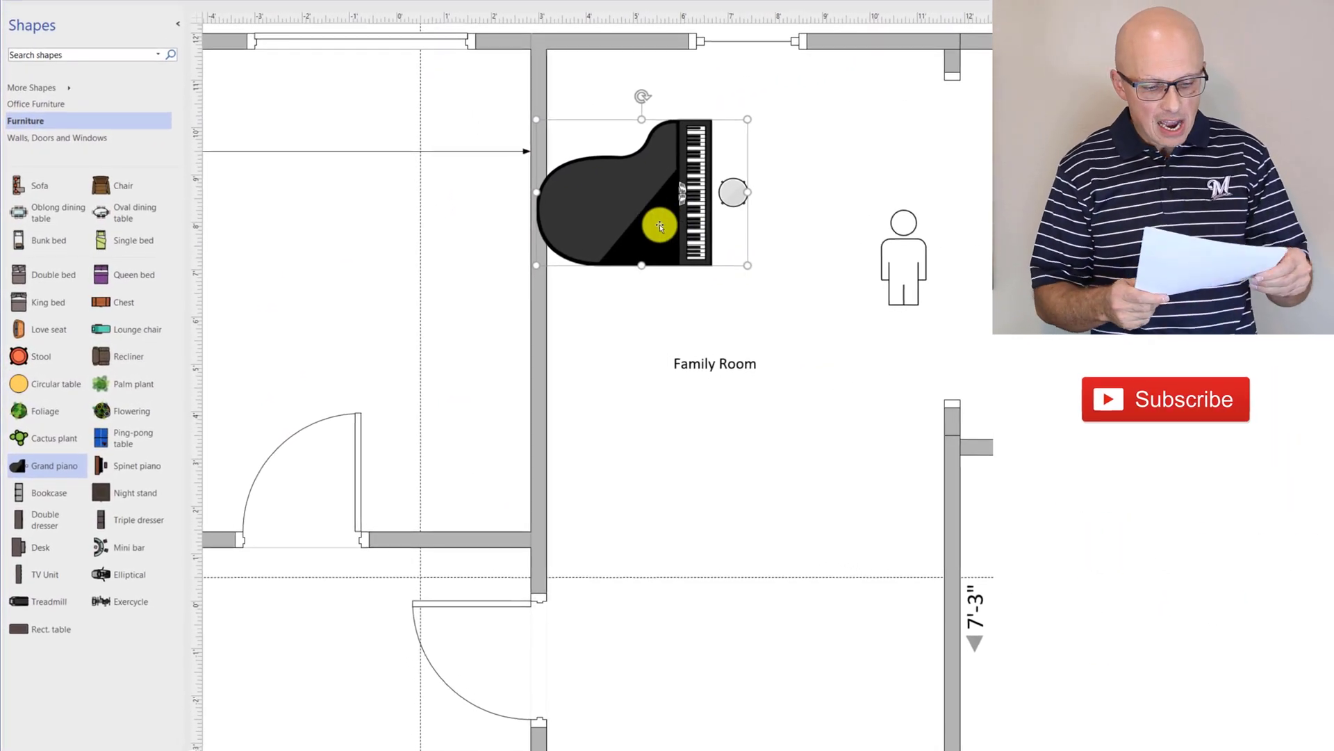
{"action": "left_click_drag", "start_coordinate": [629, 231], "coordinate": [676, 211]}
{"action": "left_click_drag", "start_coordinate": [702, 72], "coordinate": [755, 86]}
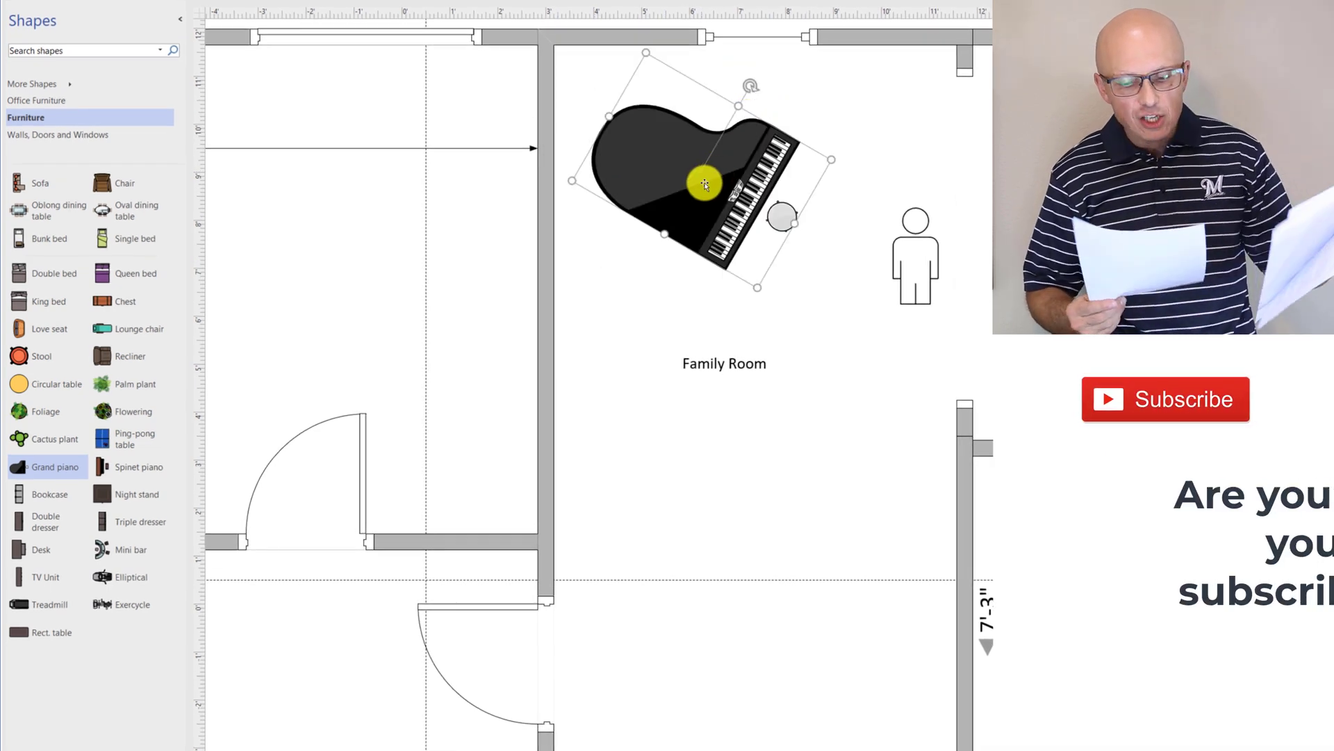